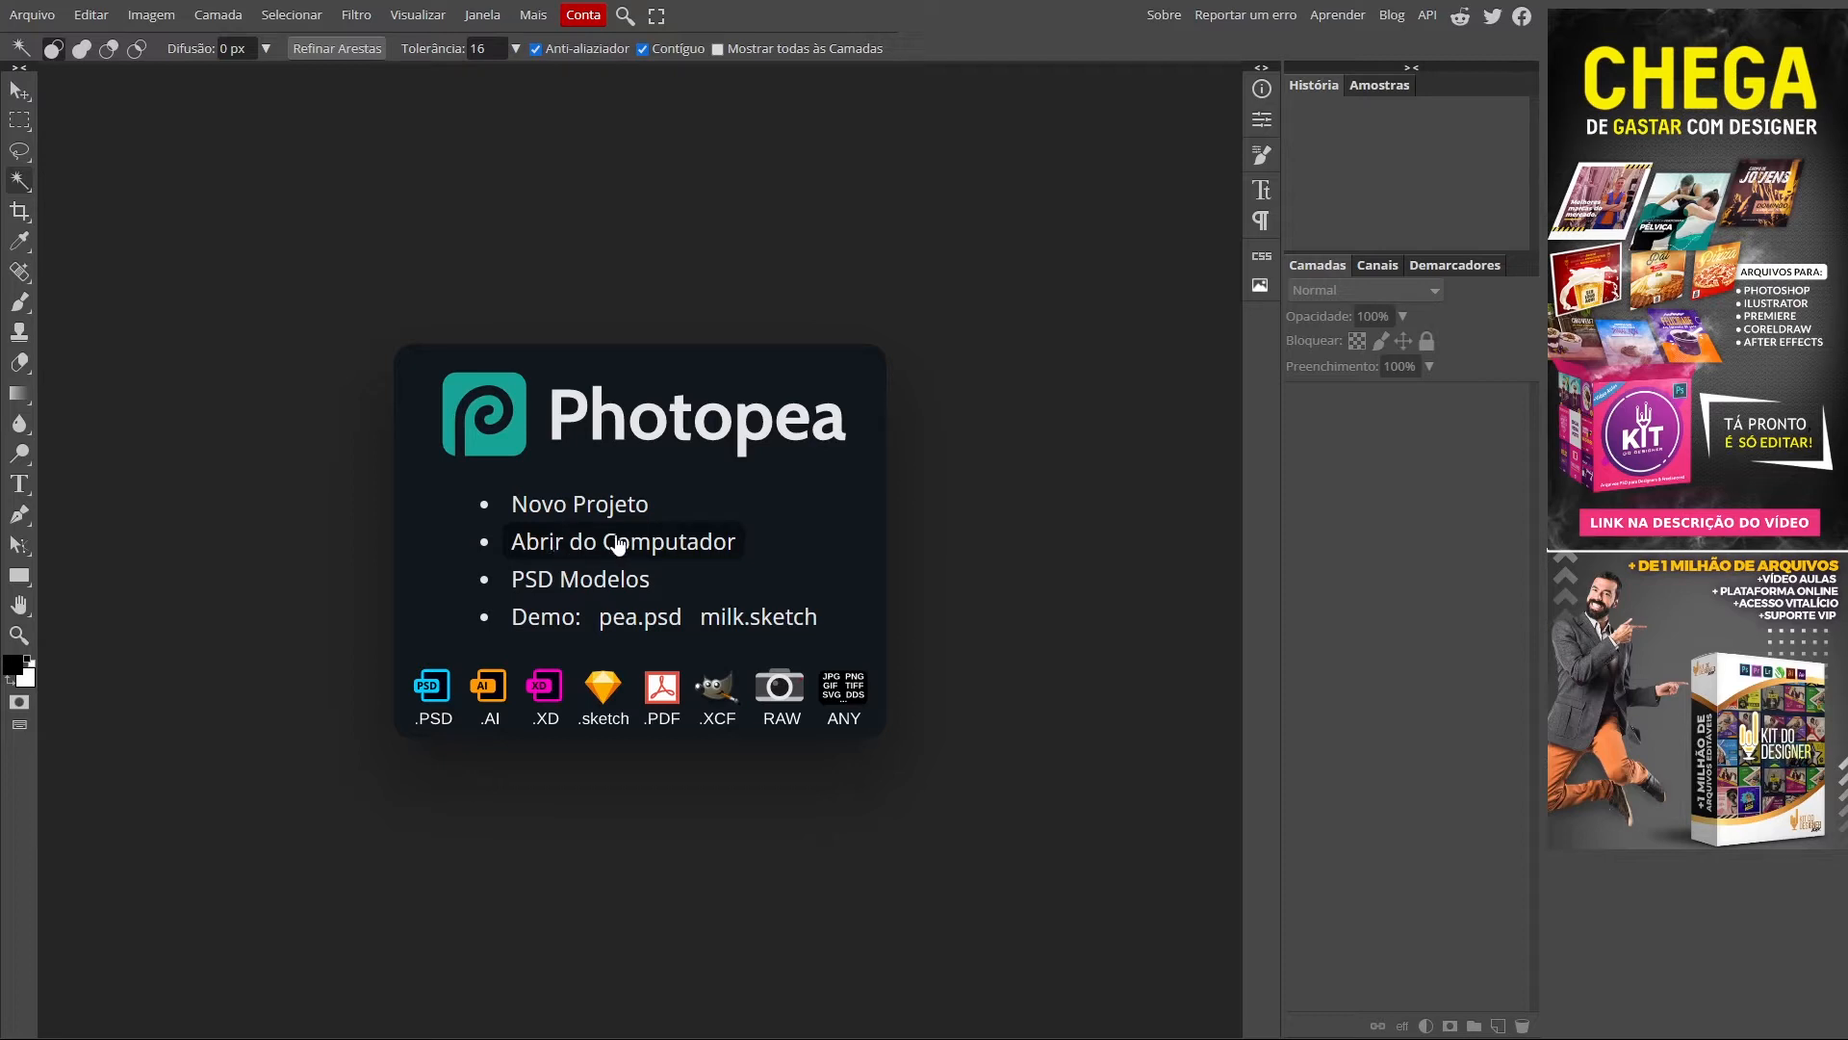
# Open the image file leão.psd from the computer
pyautogui.click(668, 549)
pyautogui.doubleClick(448, 250)
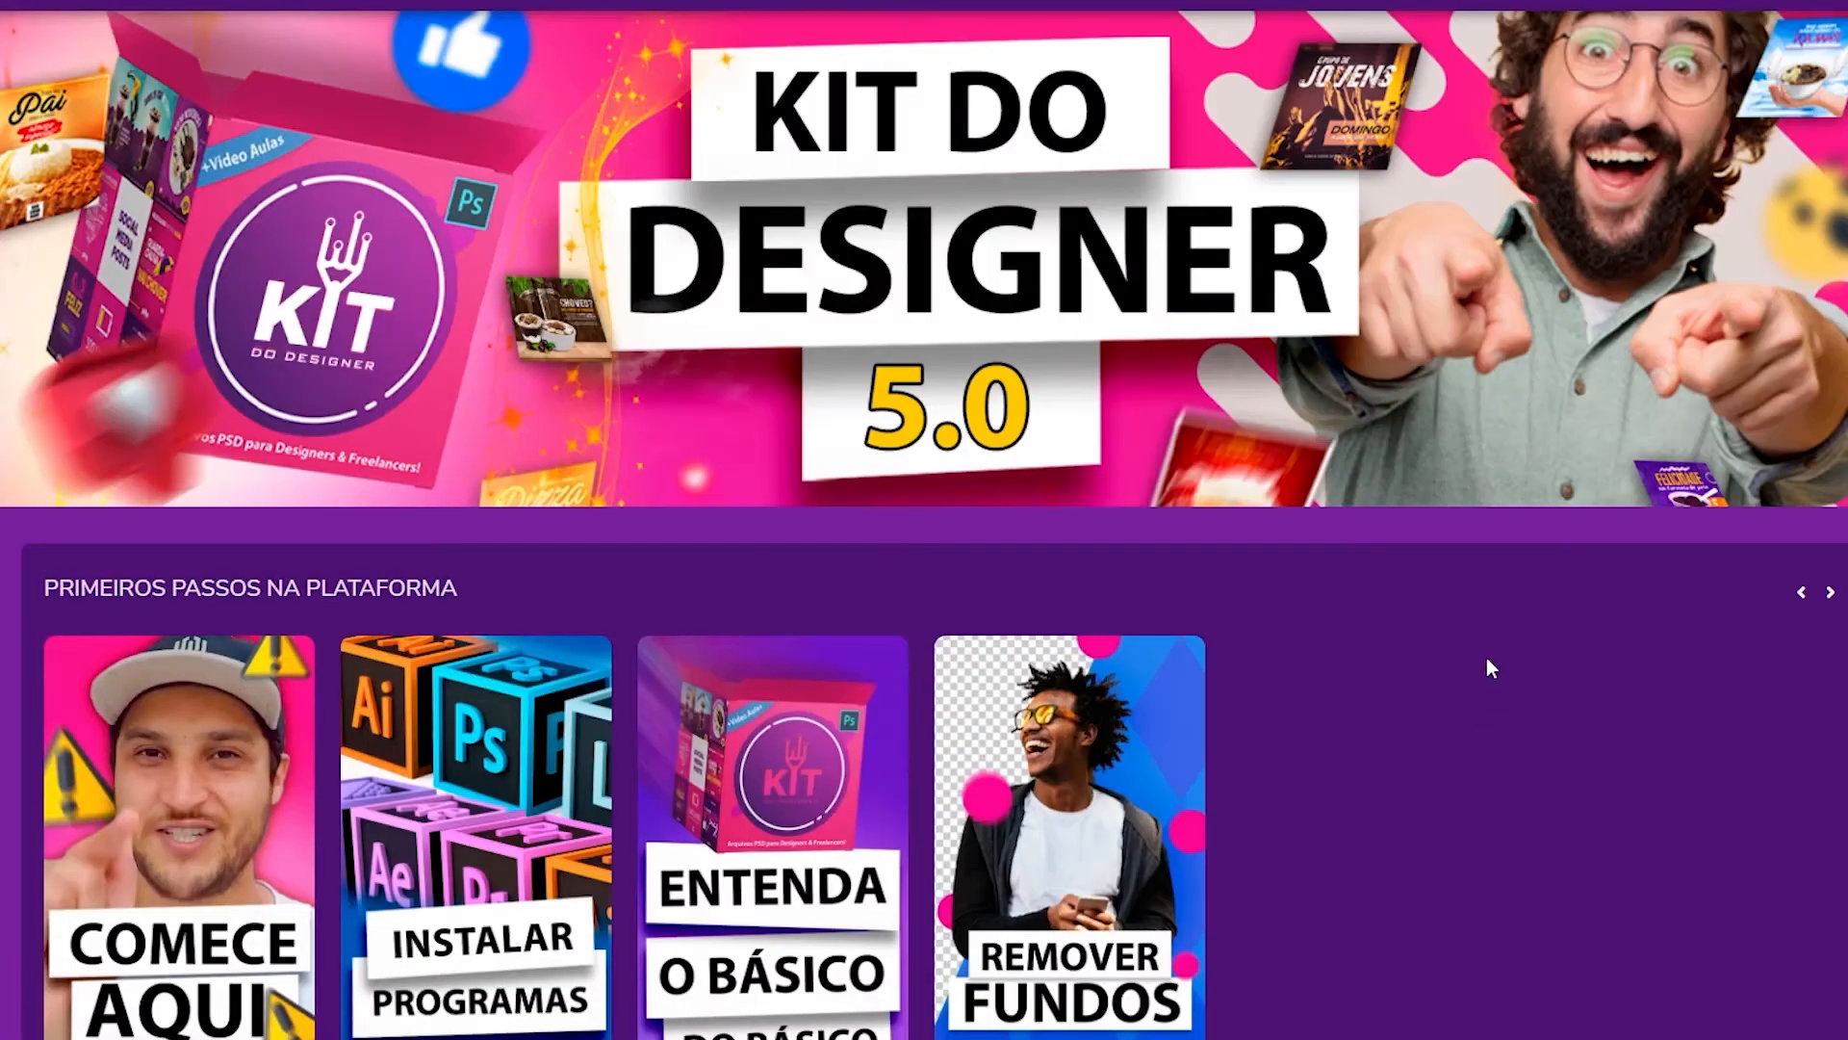
# Browse the Kit do Designer platform's art categories, including the whole Atualizações carousel and the sections below it
pyautogui.scroll(-10, 1488, 667)
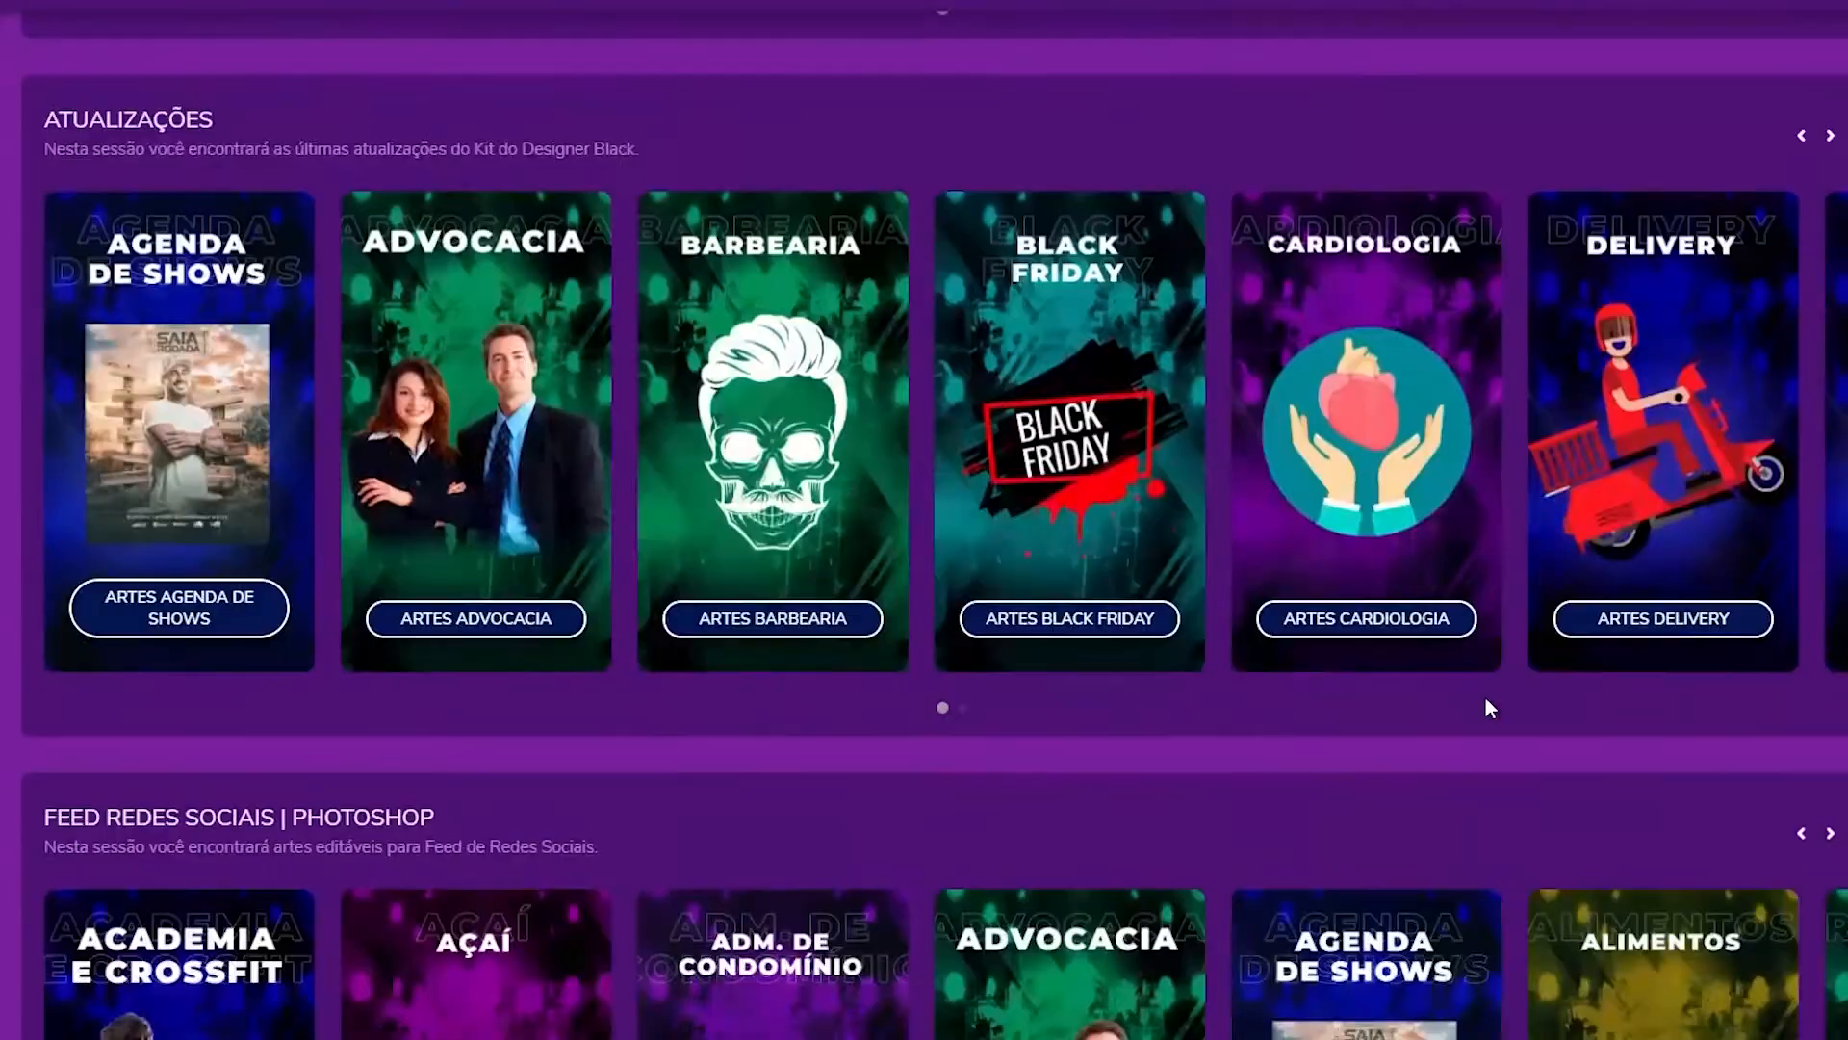
pyautogui.click(1829, 137)
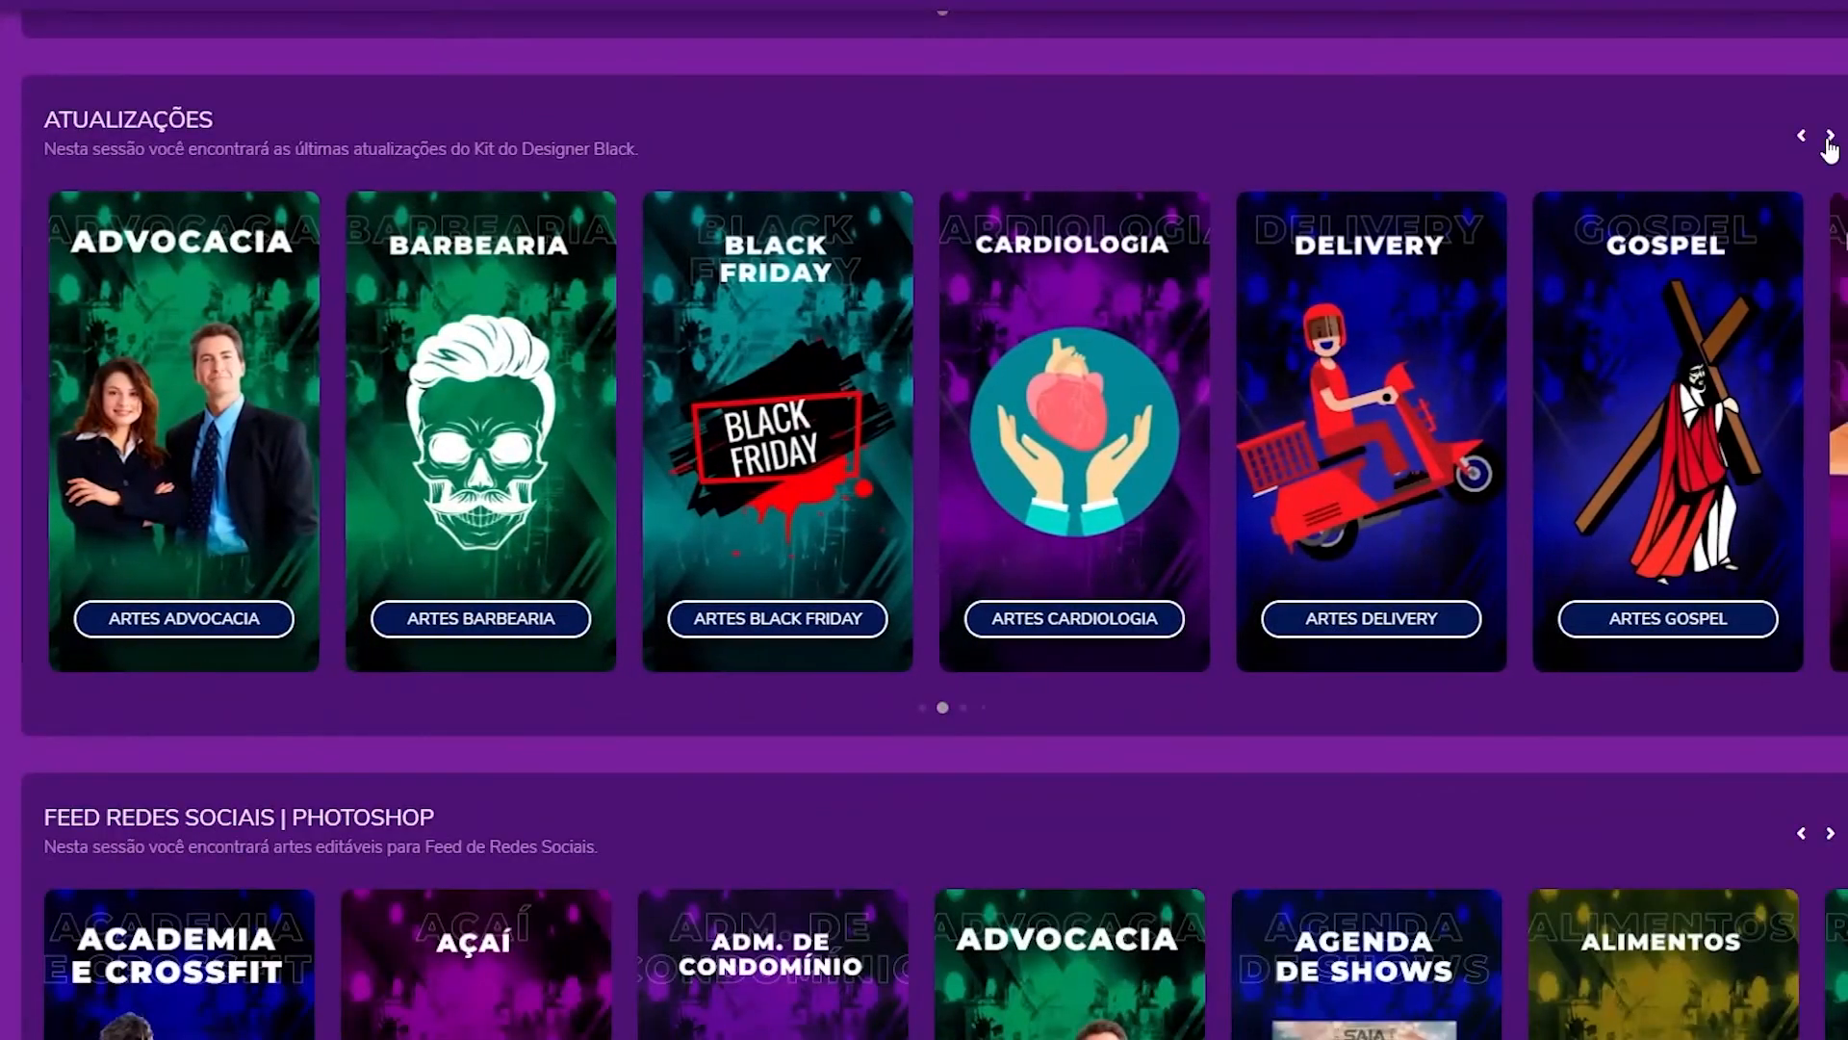
pyautogui.click(1830, 140)
pyautogui.click(1829, 139)
pyautogui.click(1829, 139)
pyautogui.click(1829, 139)
pyautogui.click(1829, 139)
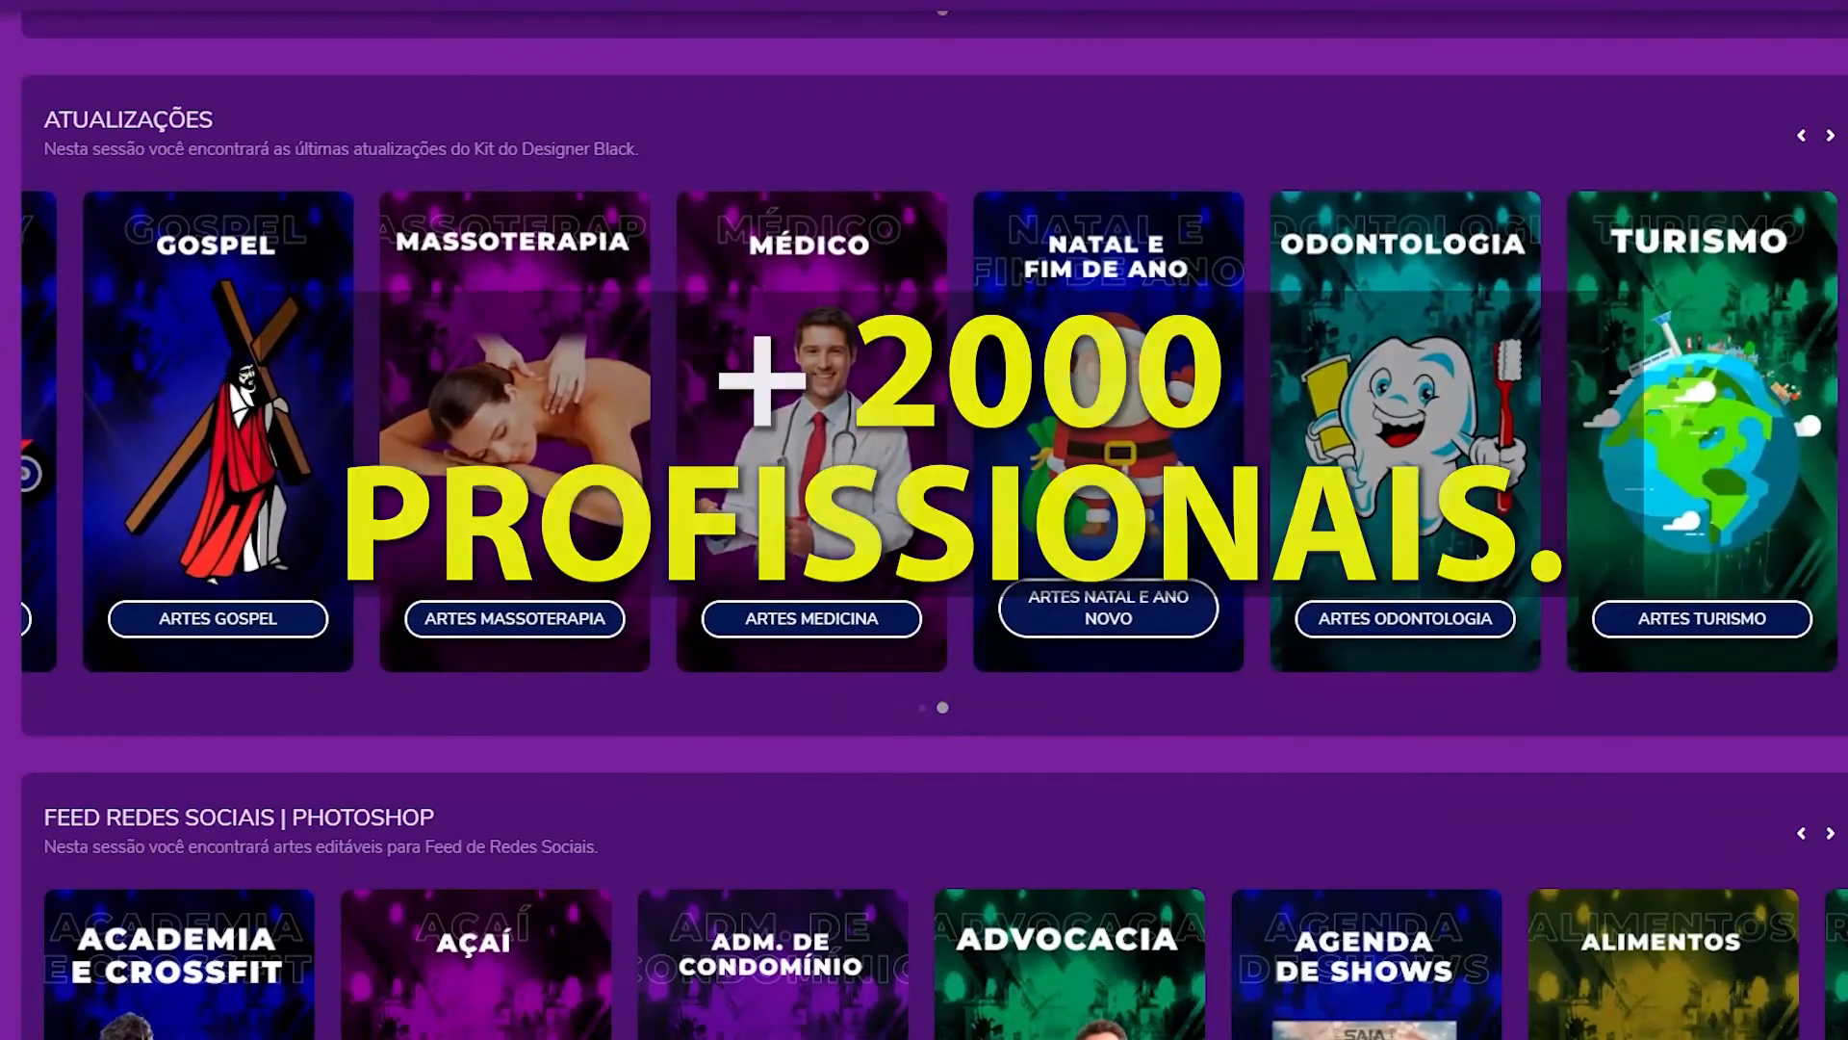
pyautogui.scroll(-8, 924, 520)
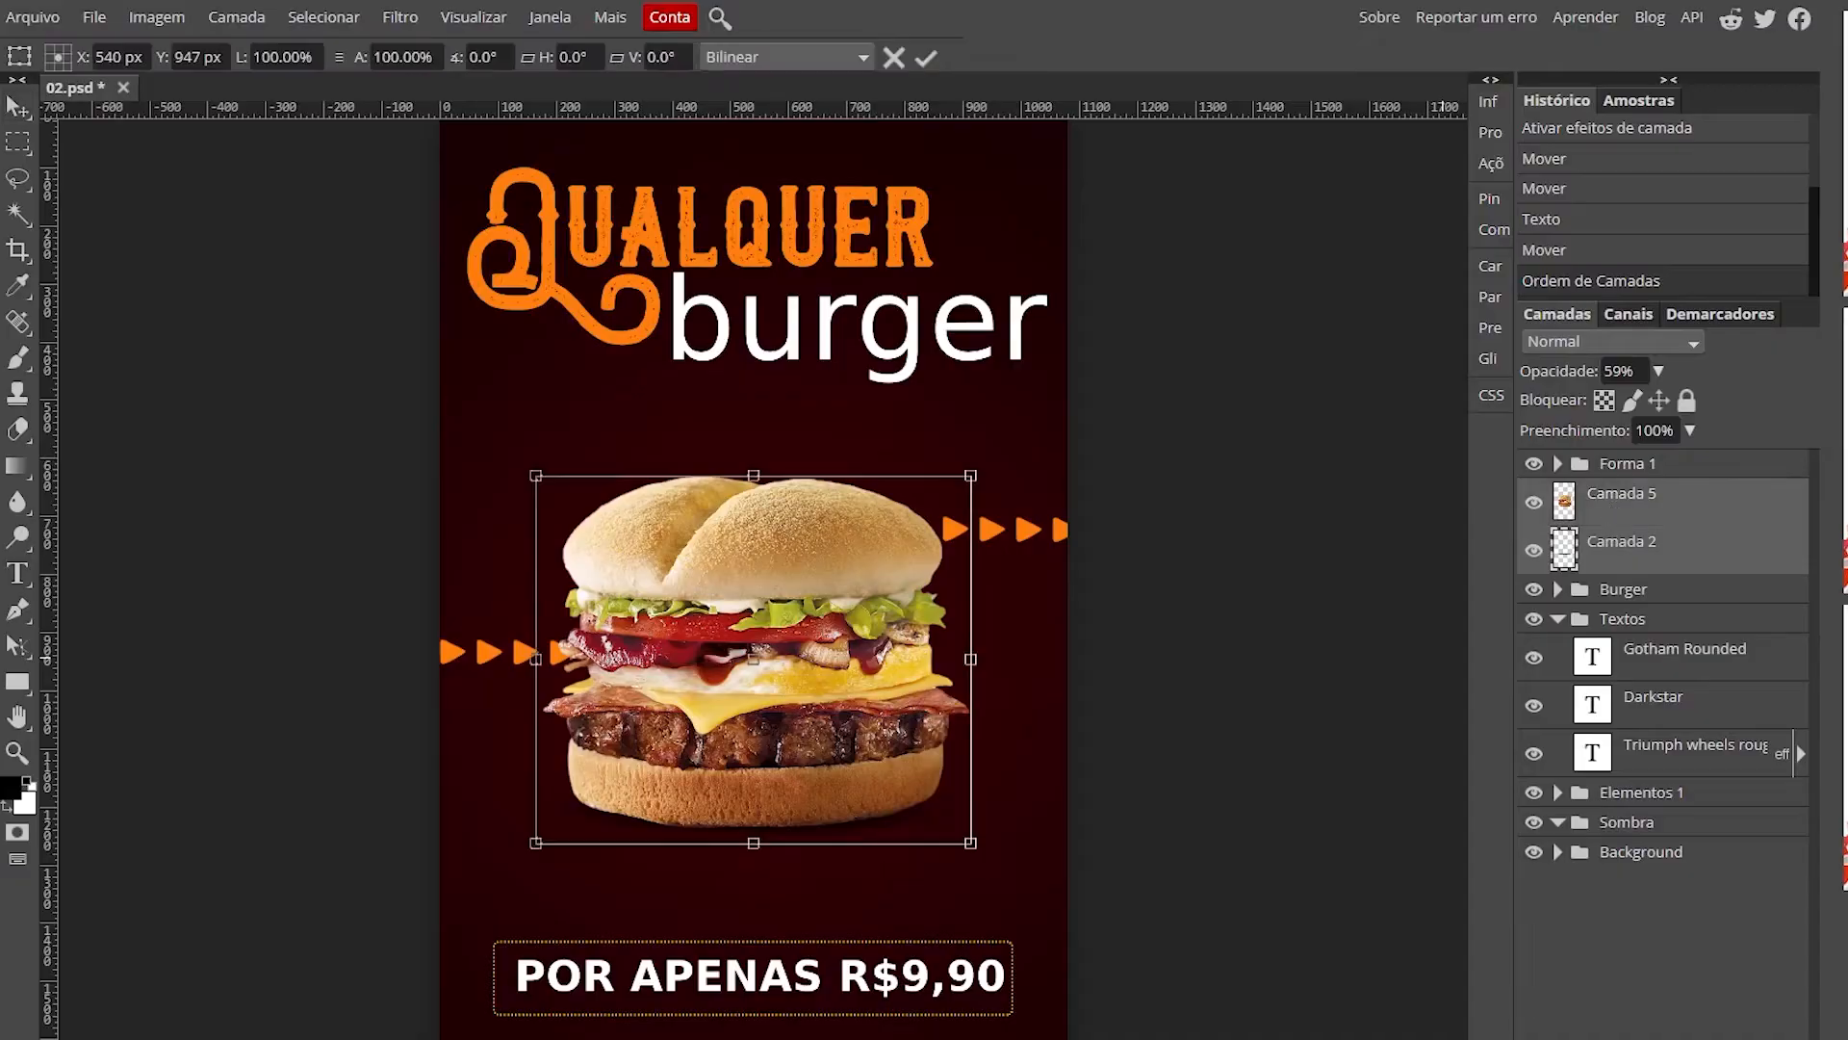
# Enlarge the burger with its shadow layer, move it higher in the design, and show the Background group
pyautogui.moveTo(992, 963); pyautogui.dragTo(1053, 1011)
pyautogui.moveTo(829, 587); pyautogui.dragTo(840, 539)
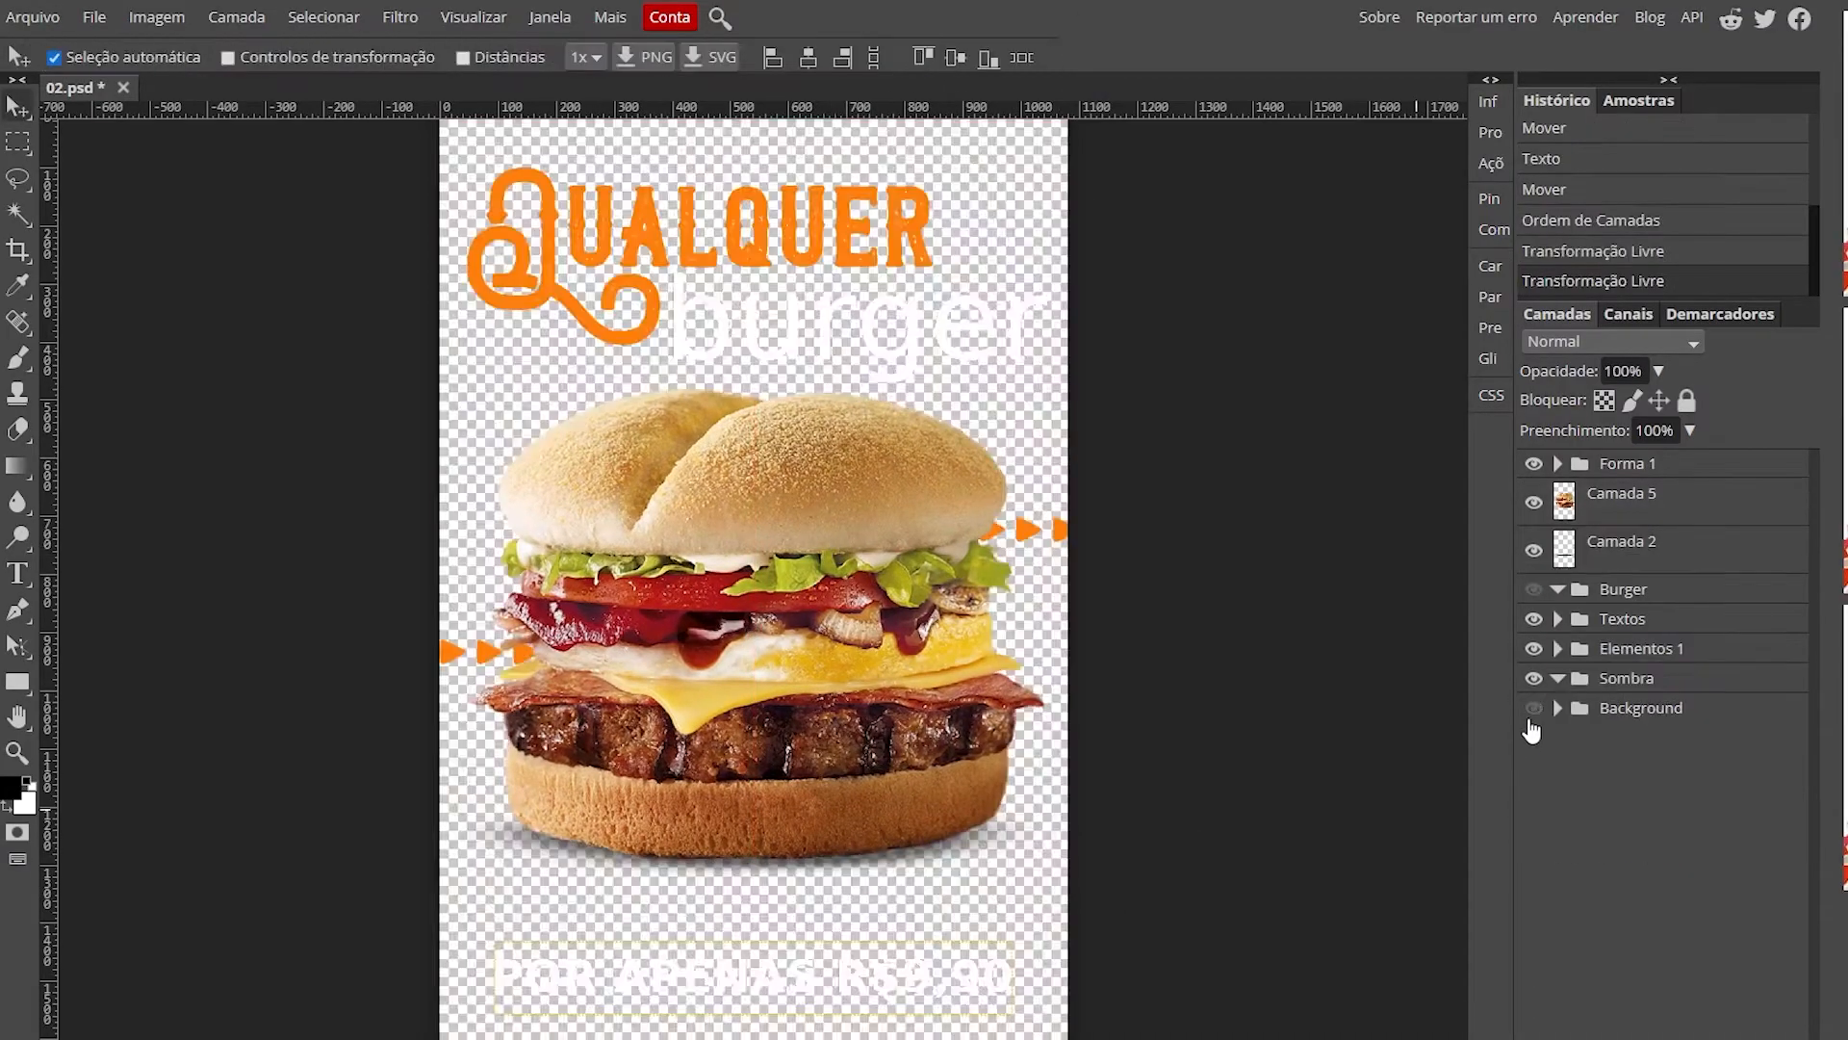
pyautogui.click(1534, 708)
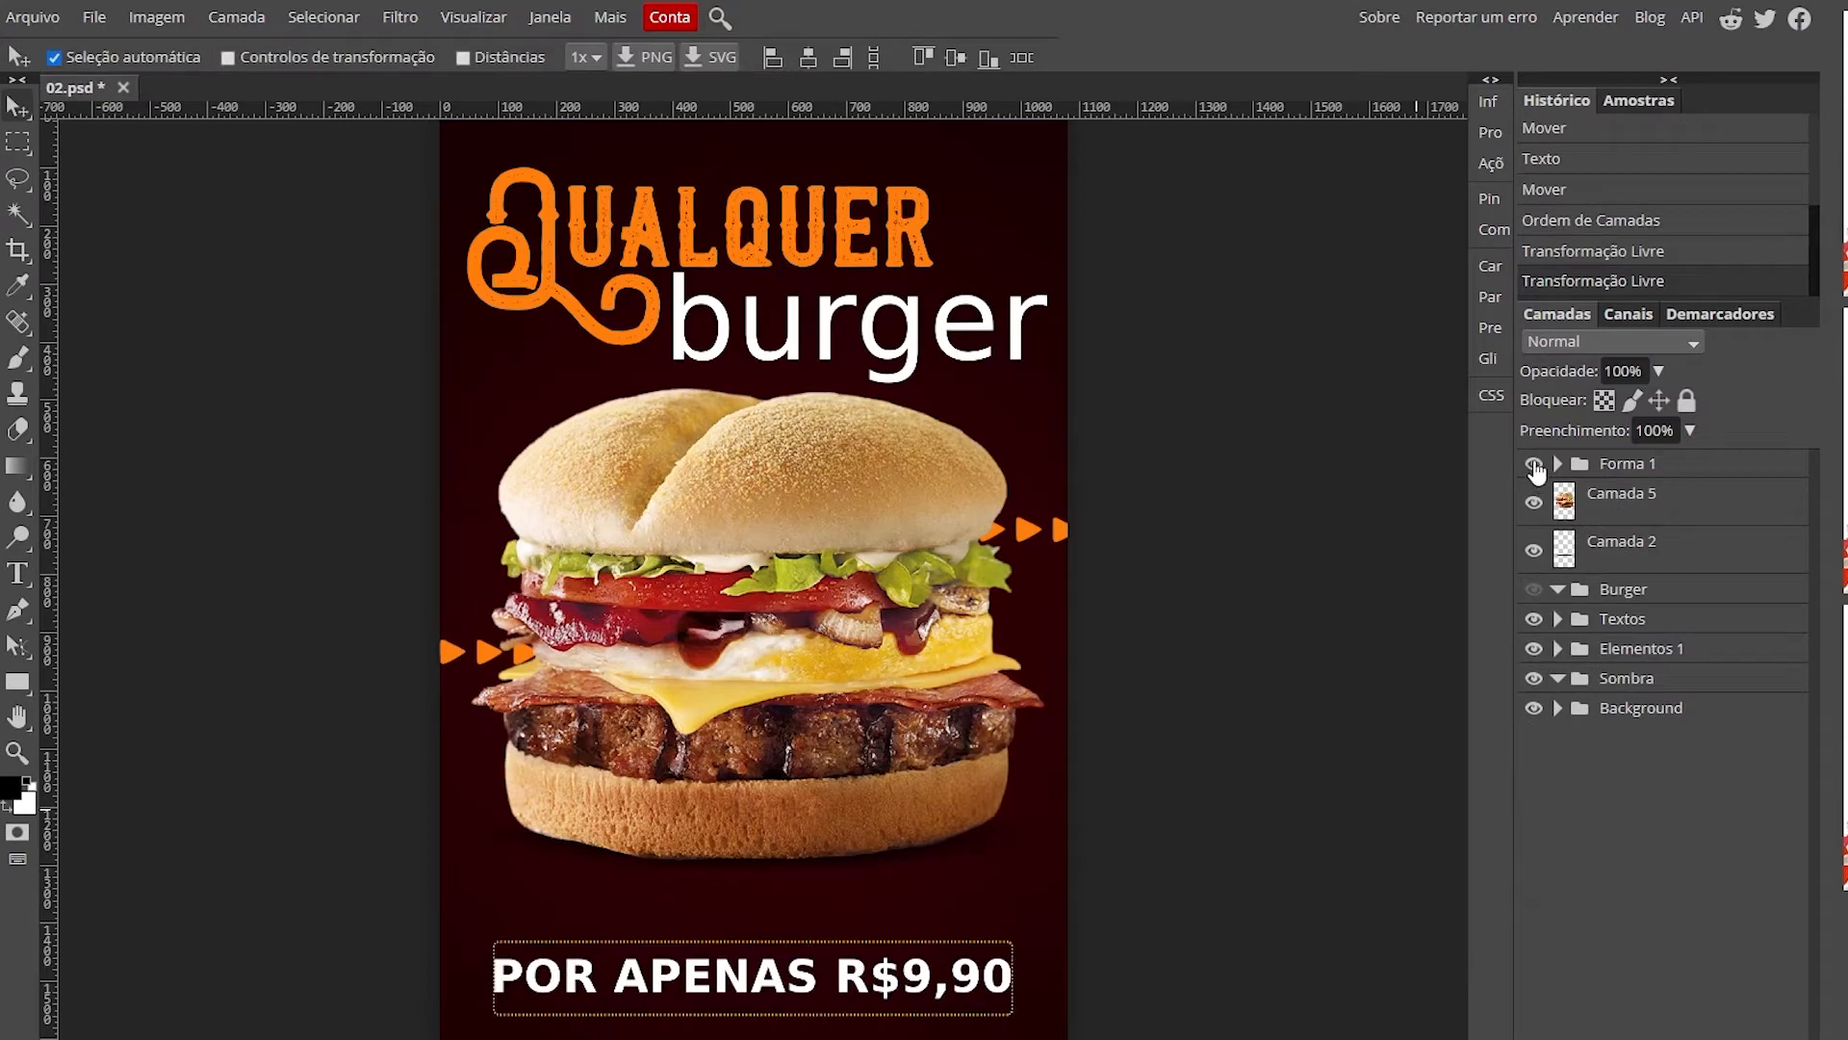
# Enlarge the frame around the price text using Free Transform on the shape in the Forma 1 group
pyautogui.click(1557, 464)
pyautogui.click(1654, 498)
pyautogui.hotkey('ctrl', 'alt', 't')
pyautogui.moveTo(1015, 1014); pyautogui.dragTo(1045, 1019)
pyautogui.click(918, 56)
# Select all layers and groups from Forma 1 to Sombra and move the design lower on the canvas
pyautogui.click(1683, 701)
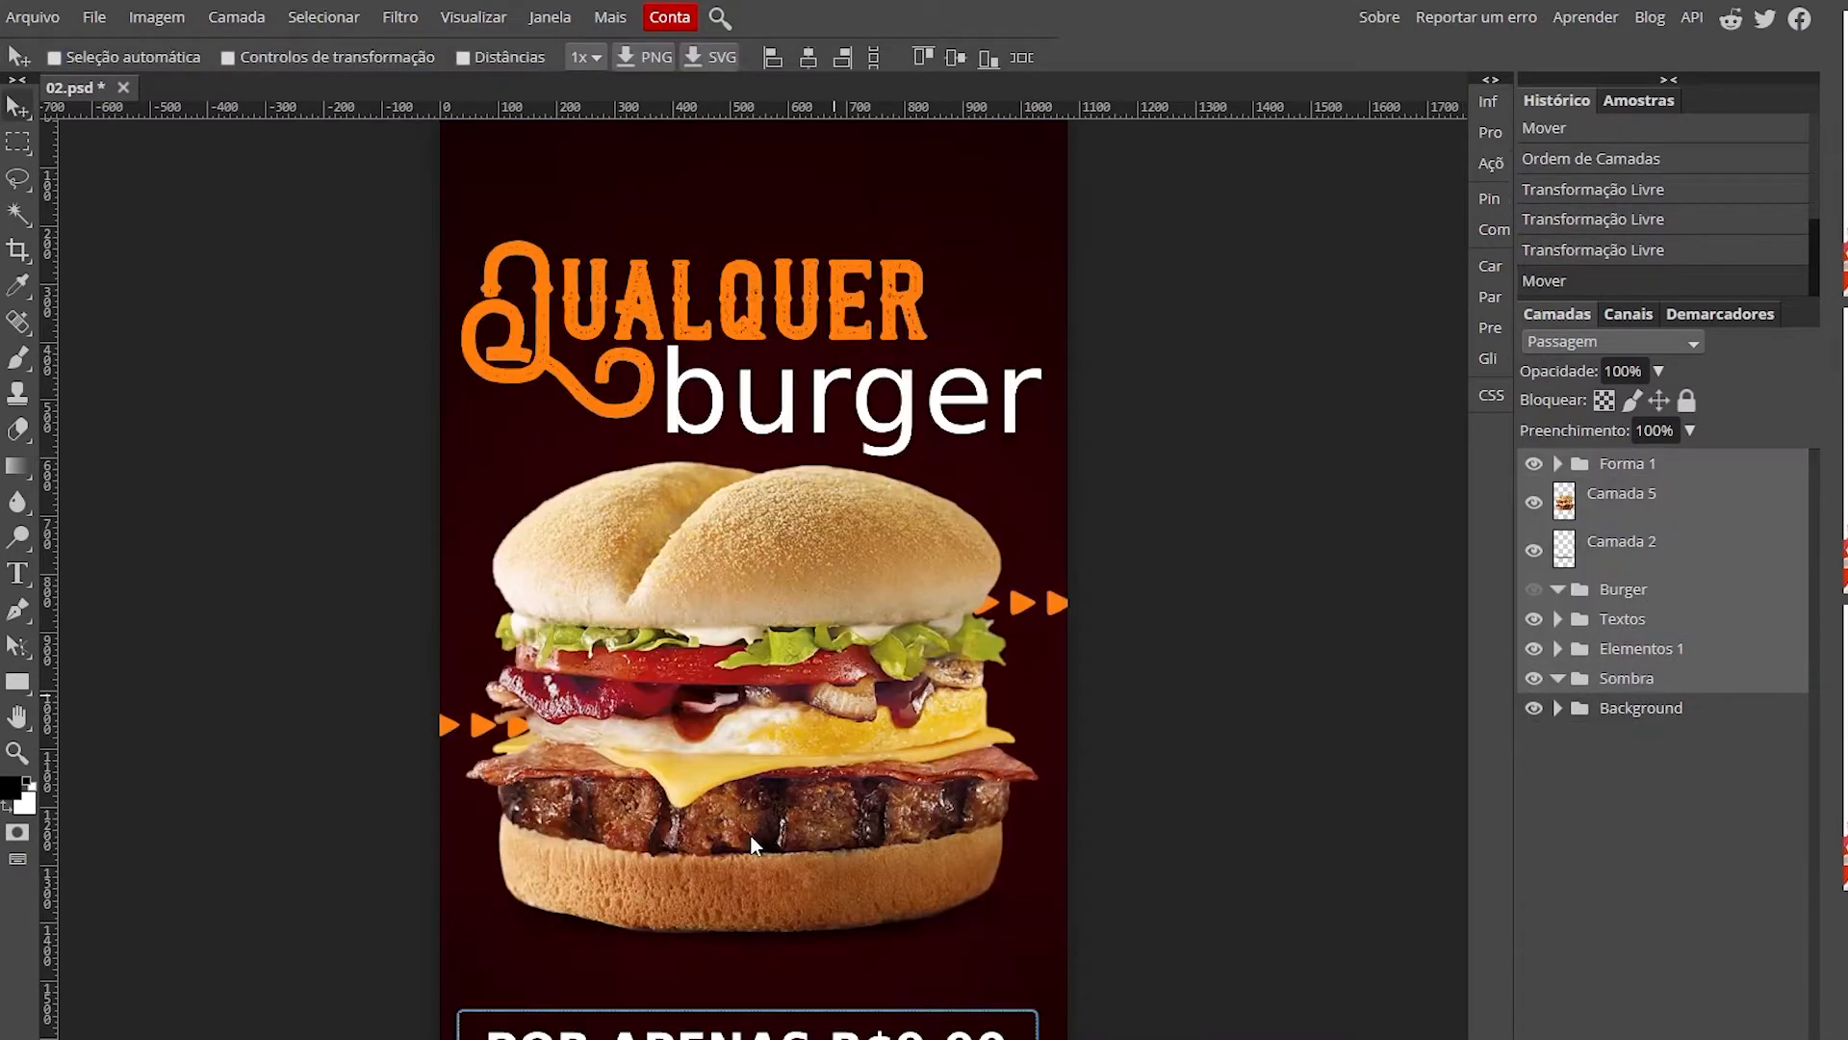
pyautogui.click(1680, 709)
pyautogui.click(31, 16)
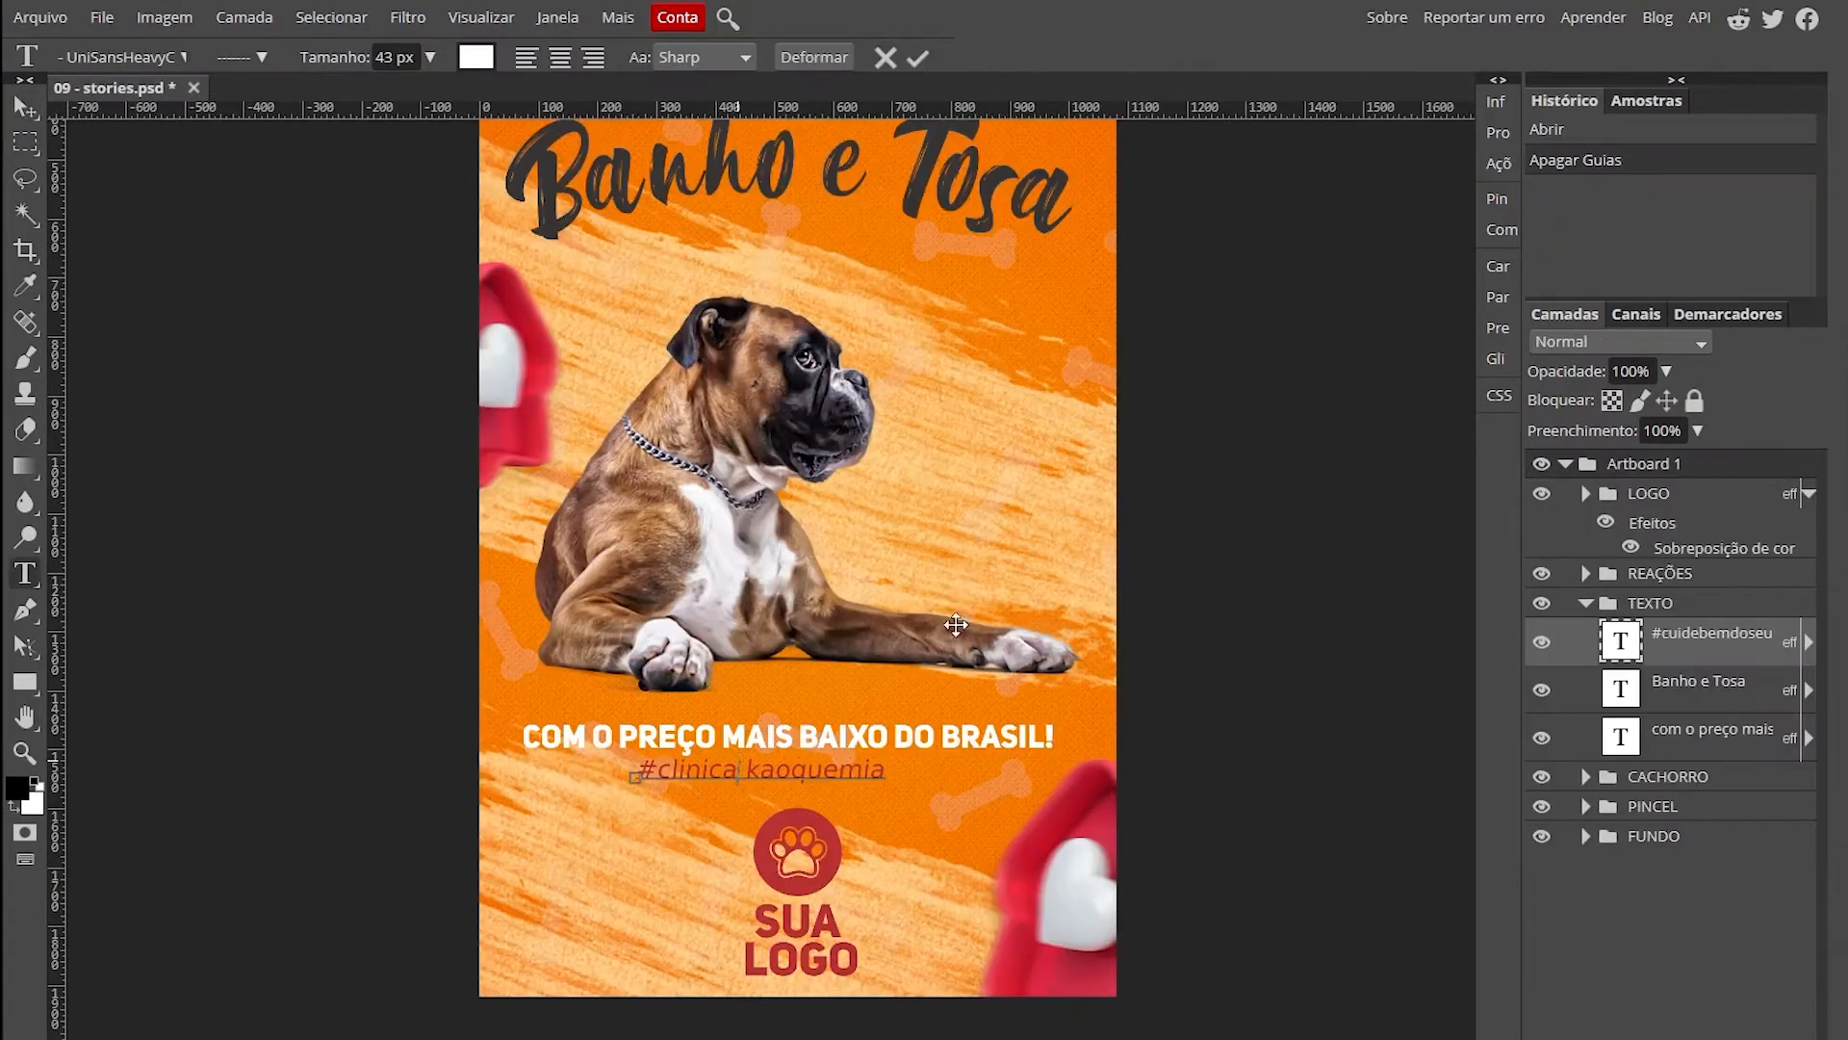
# Correct the hashtag text to #clinicakaoquemia by removing its space, and scale the text up with Free Transform
pyautogui.press('Delete')
pyautogui.click(25, 108)
pyautogui.hotkey('ctrl', 't')
pyautogui.moveTo(886, 782); pyautogui.dragTo(930, 799)
# Set the logo text to KÃO QUE MIA, add a Sombra drop shadow to it, and edit the shadow colour
pyautogui.write('KÃO QUE MIA')
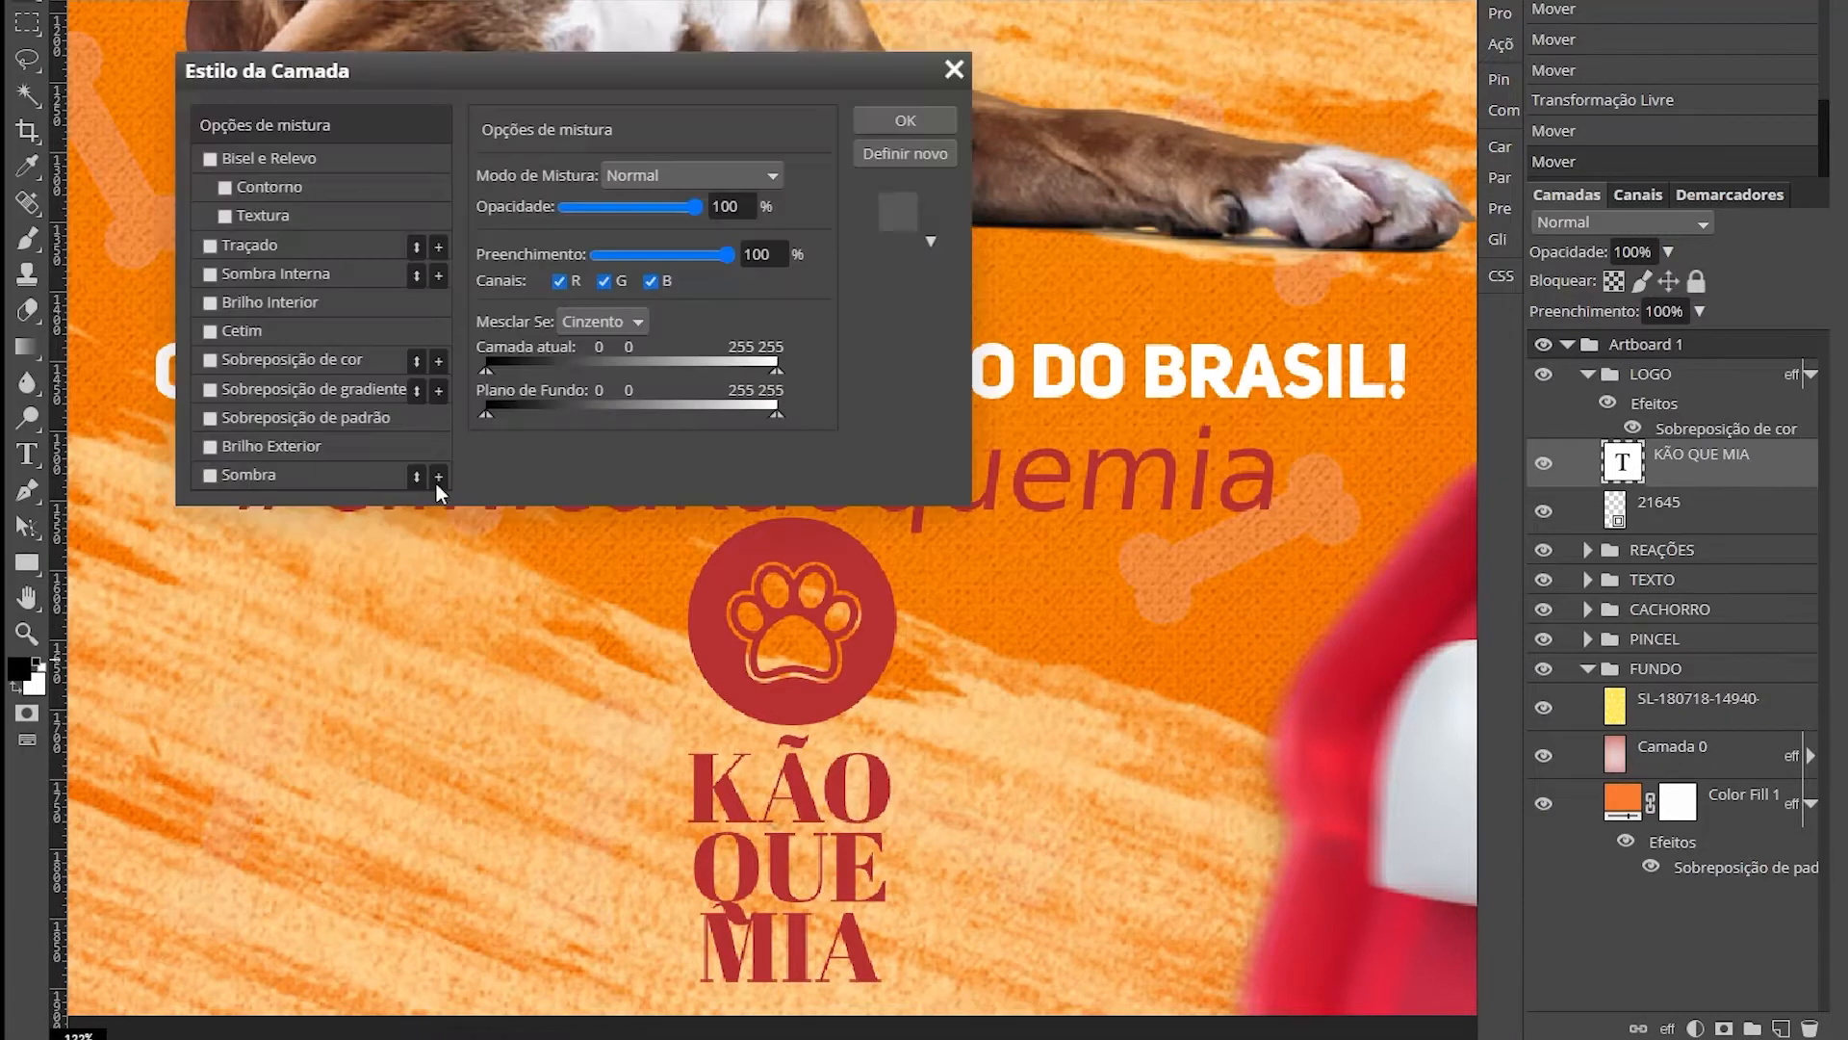
pyautogui.click(371, 472)
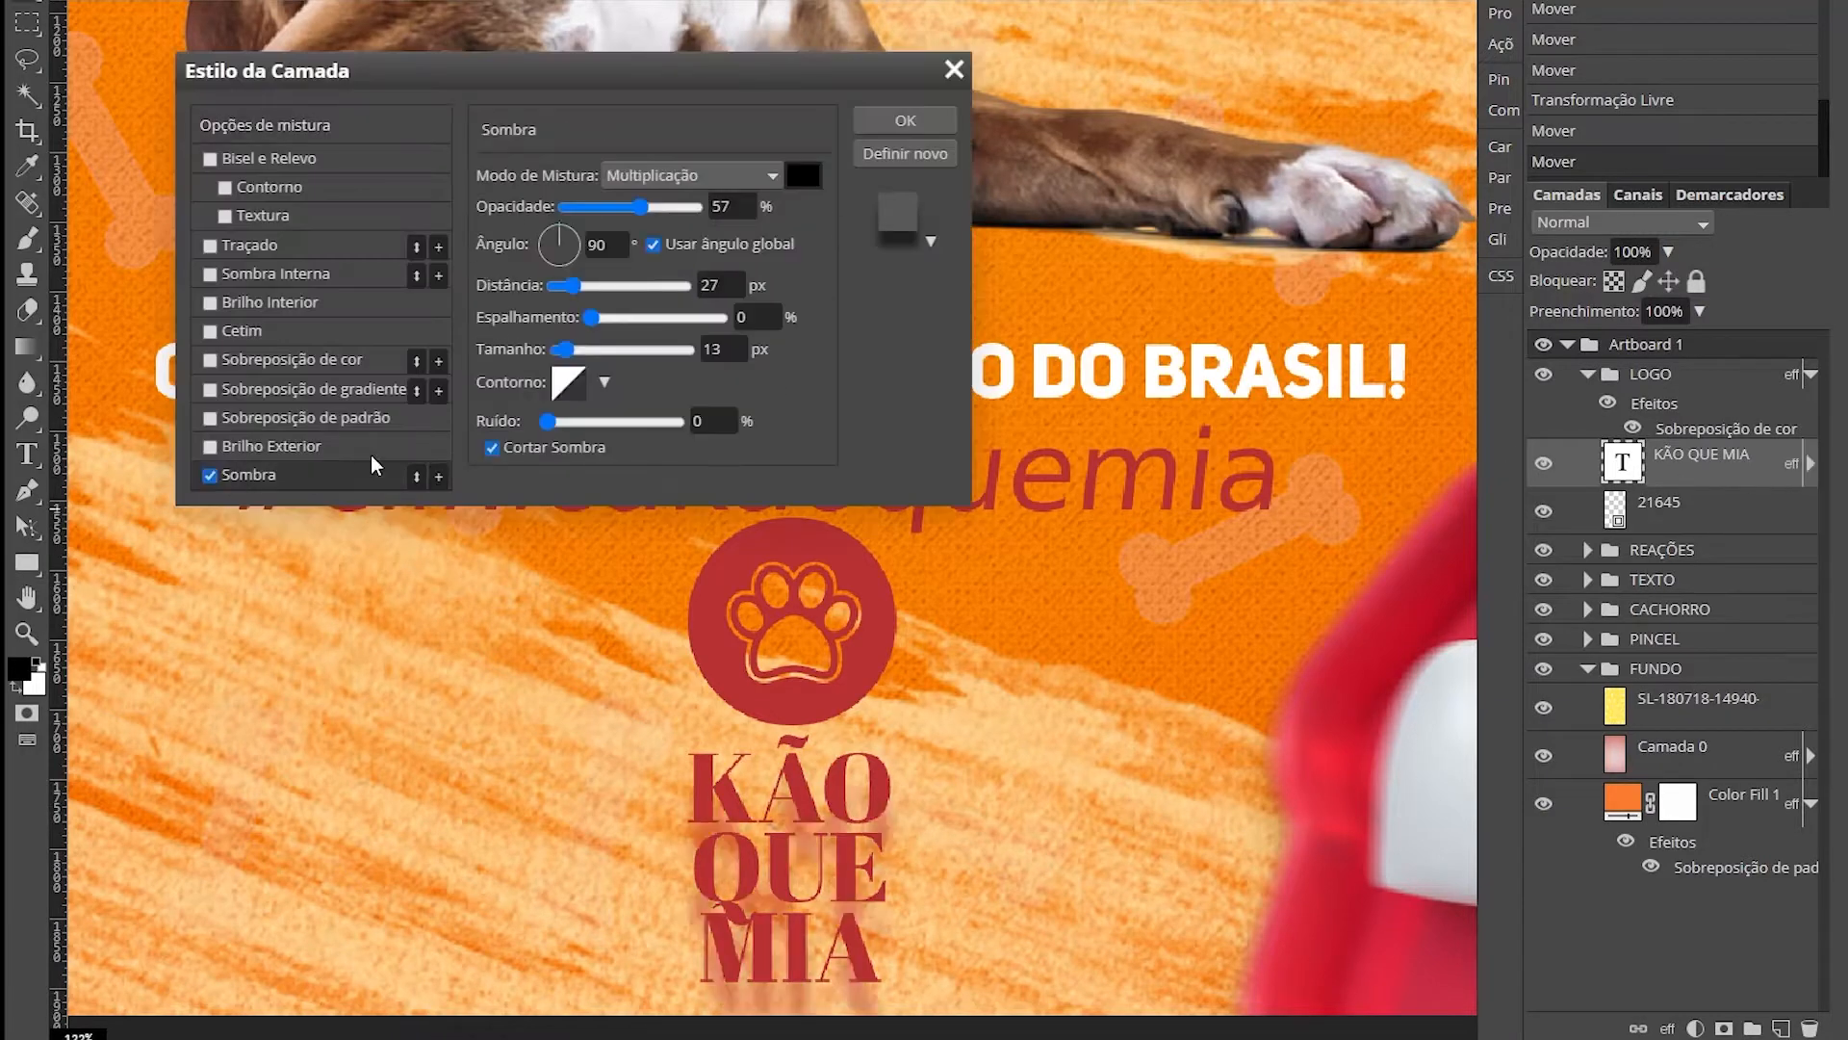
pyautogui.click(803, 174)
pyautogui.click(742, 547)
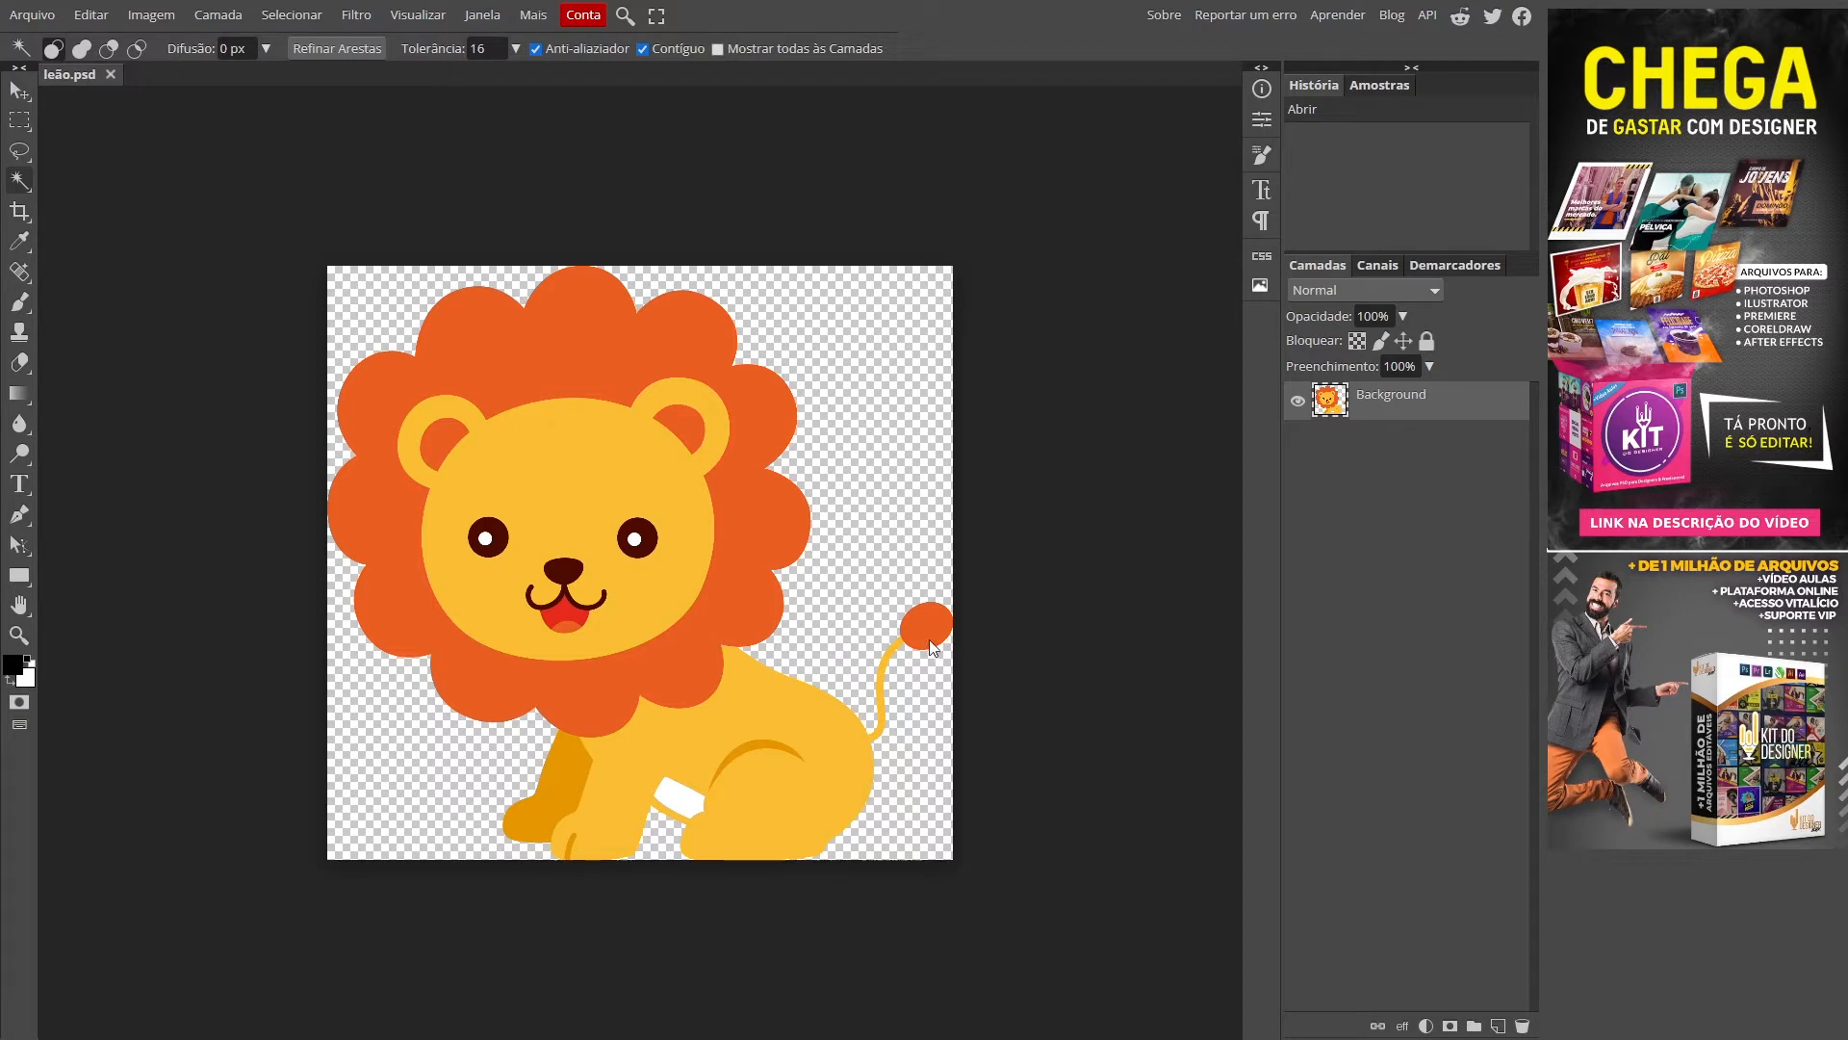
# Enlarge the lion image's canvas to 110 percent in width and height with the proportions linked
pyautogui.click(158, 19)
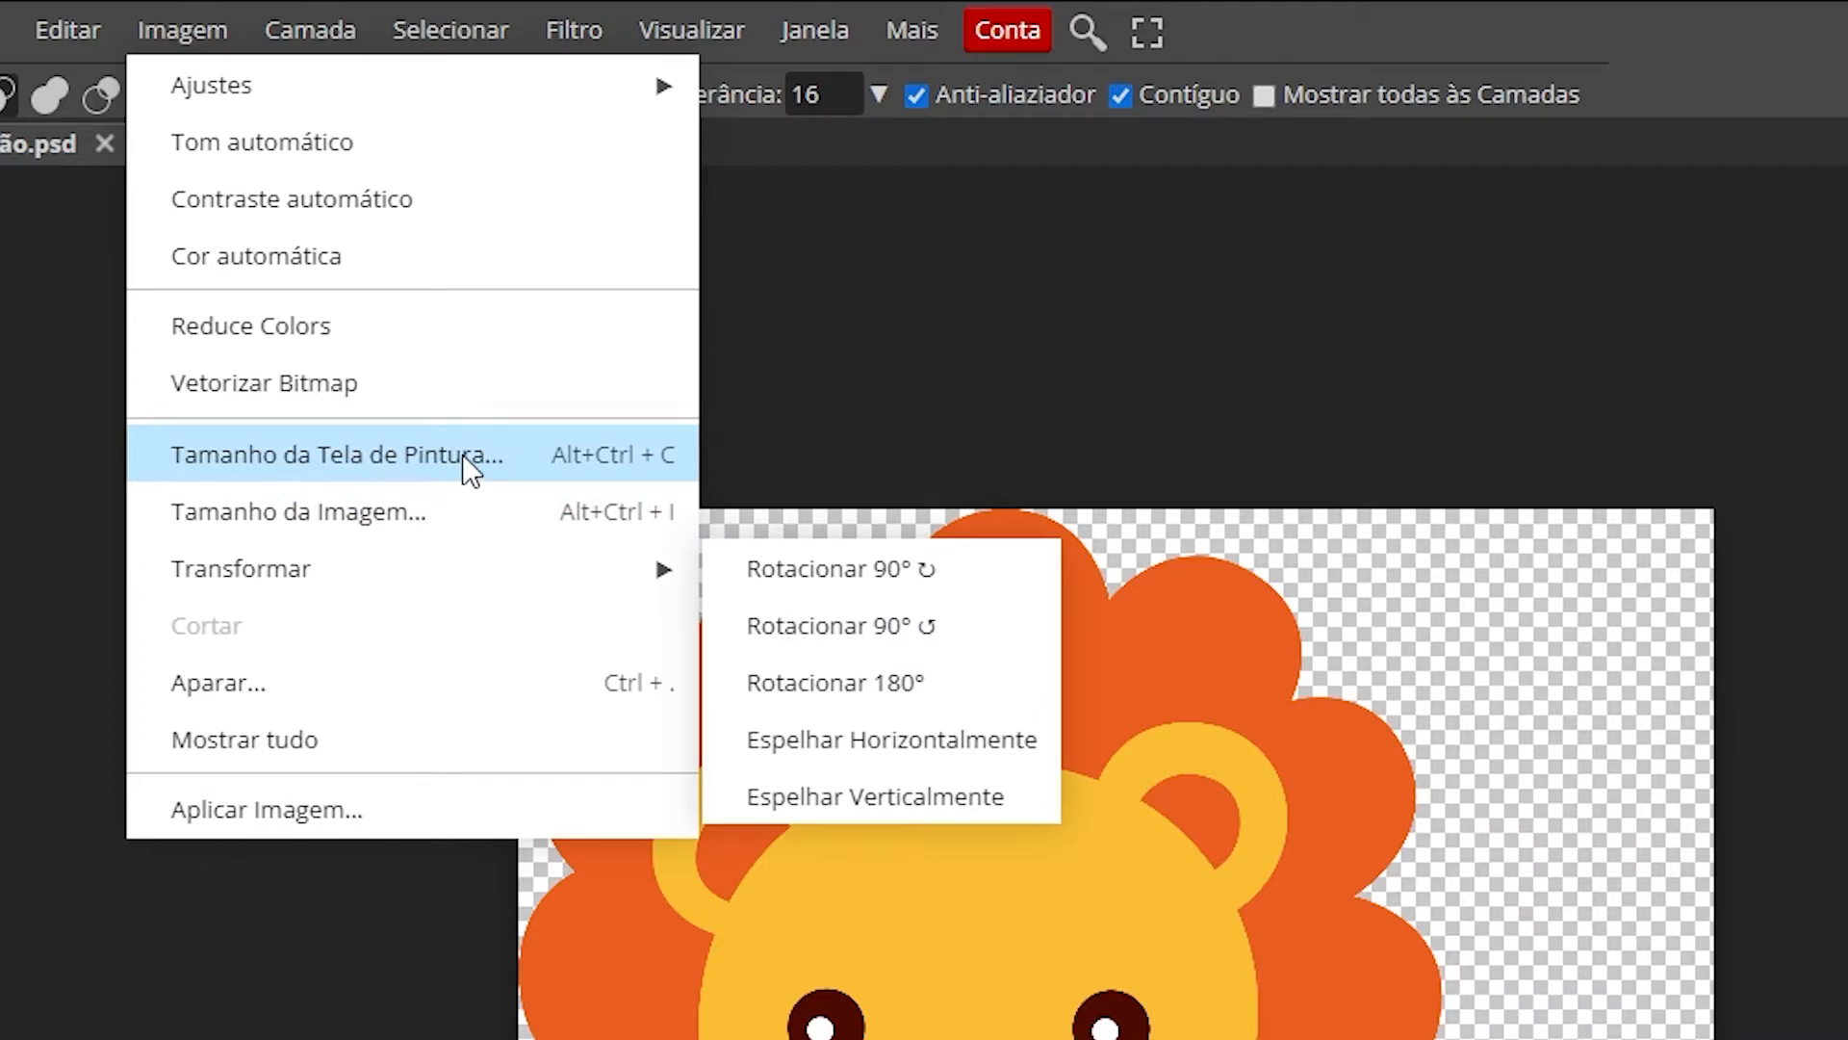
pyautogui.click(465, 459)
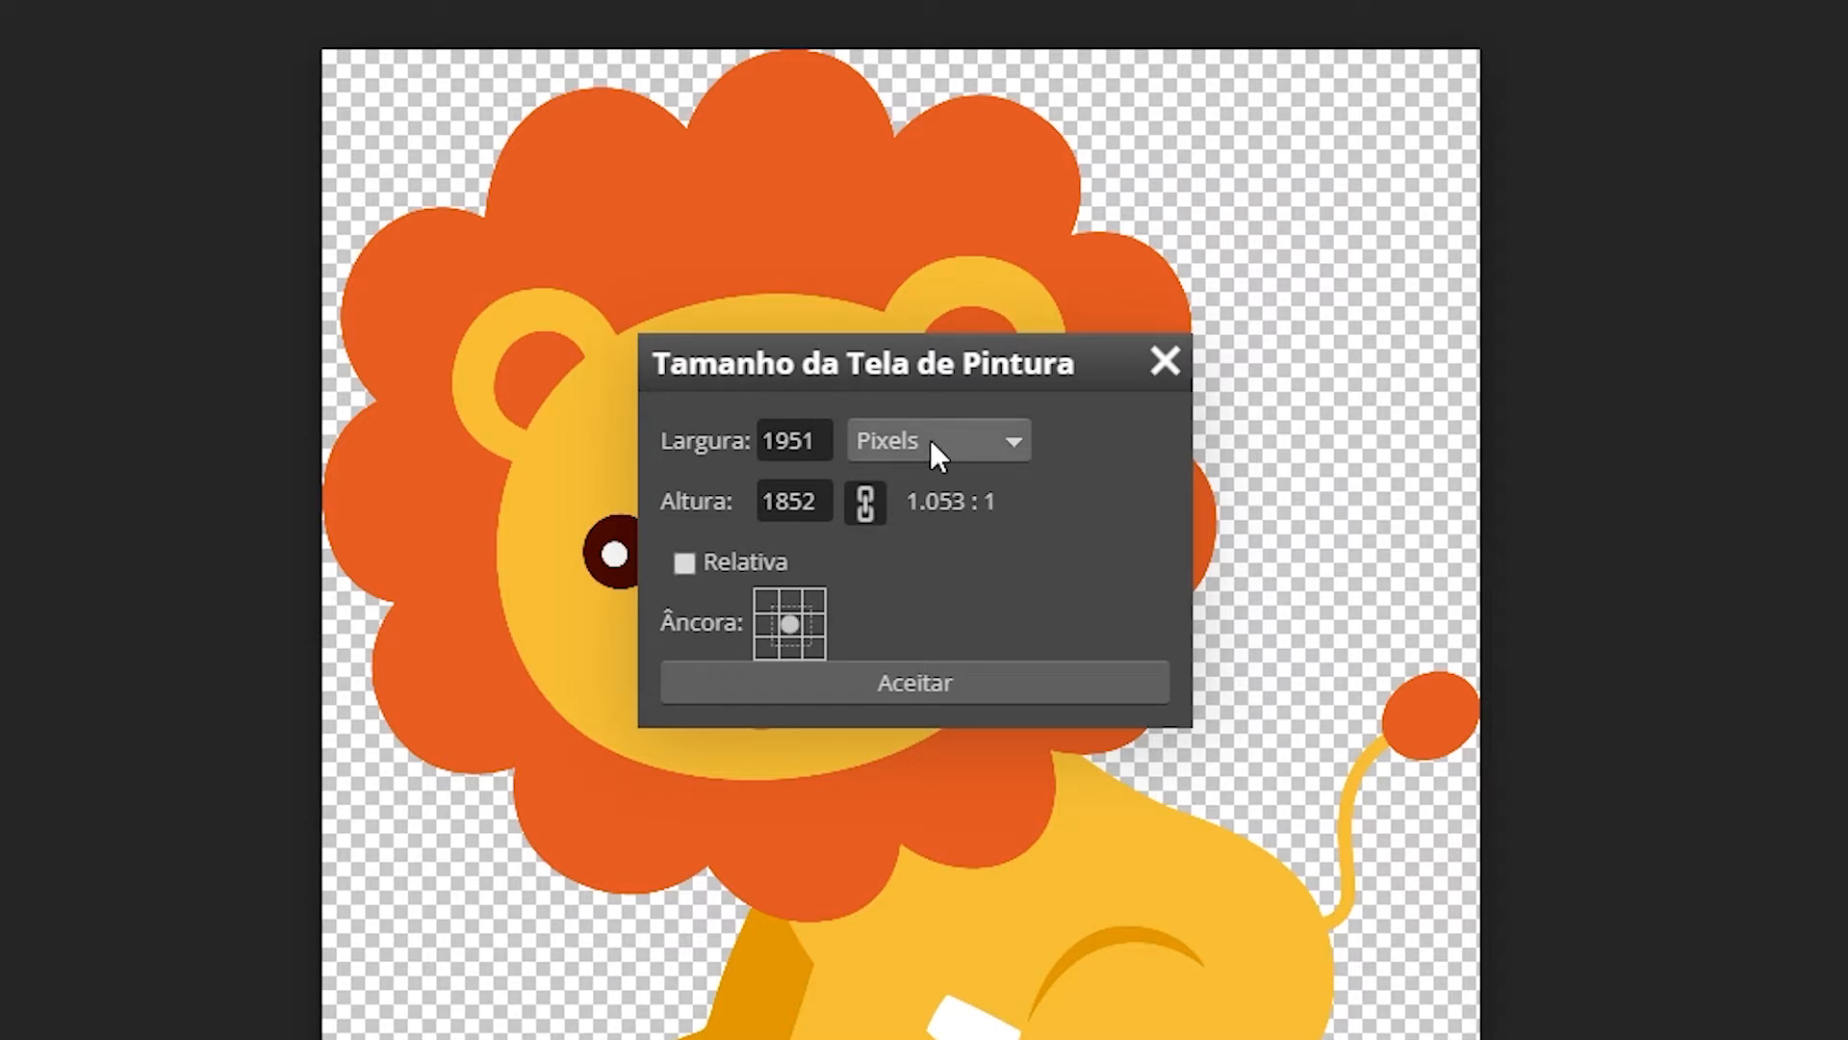
pyautogui.click(965, 443)
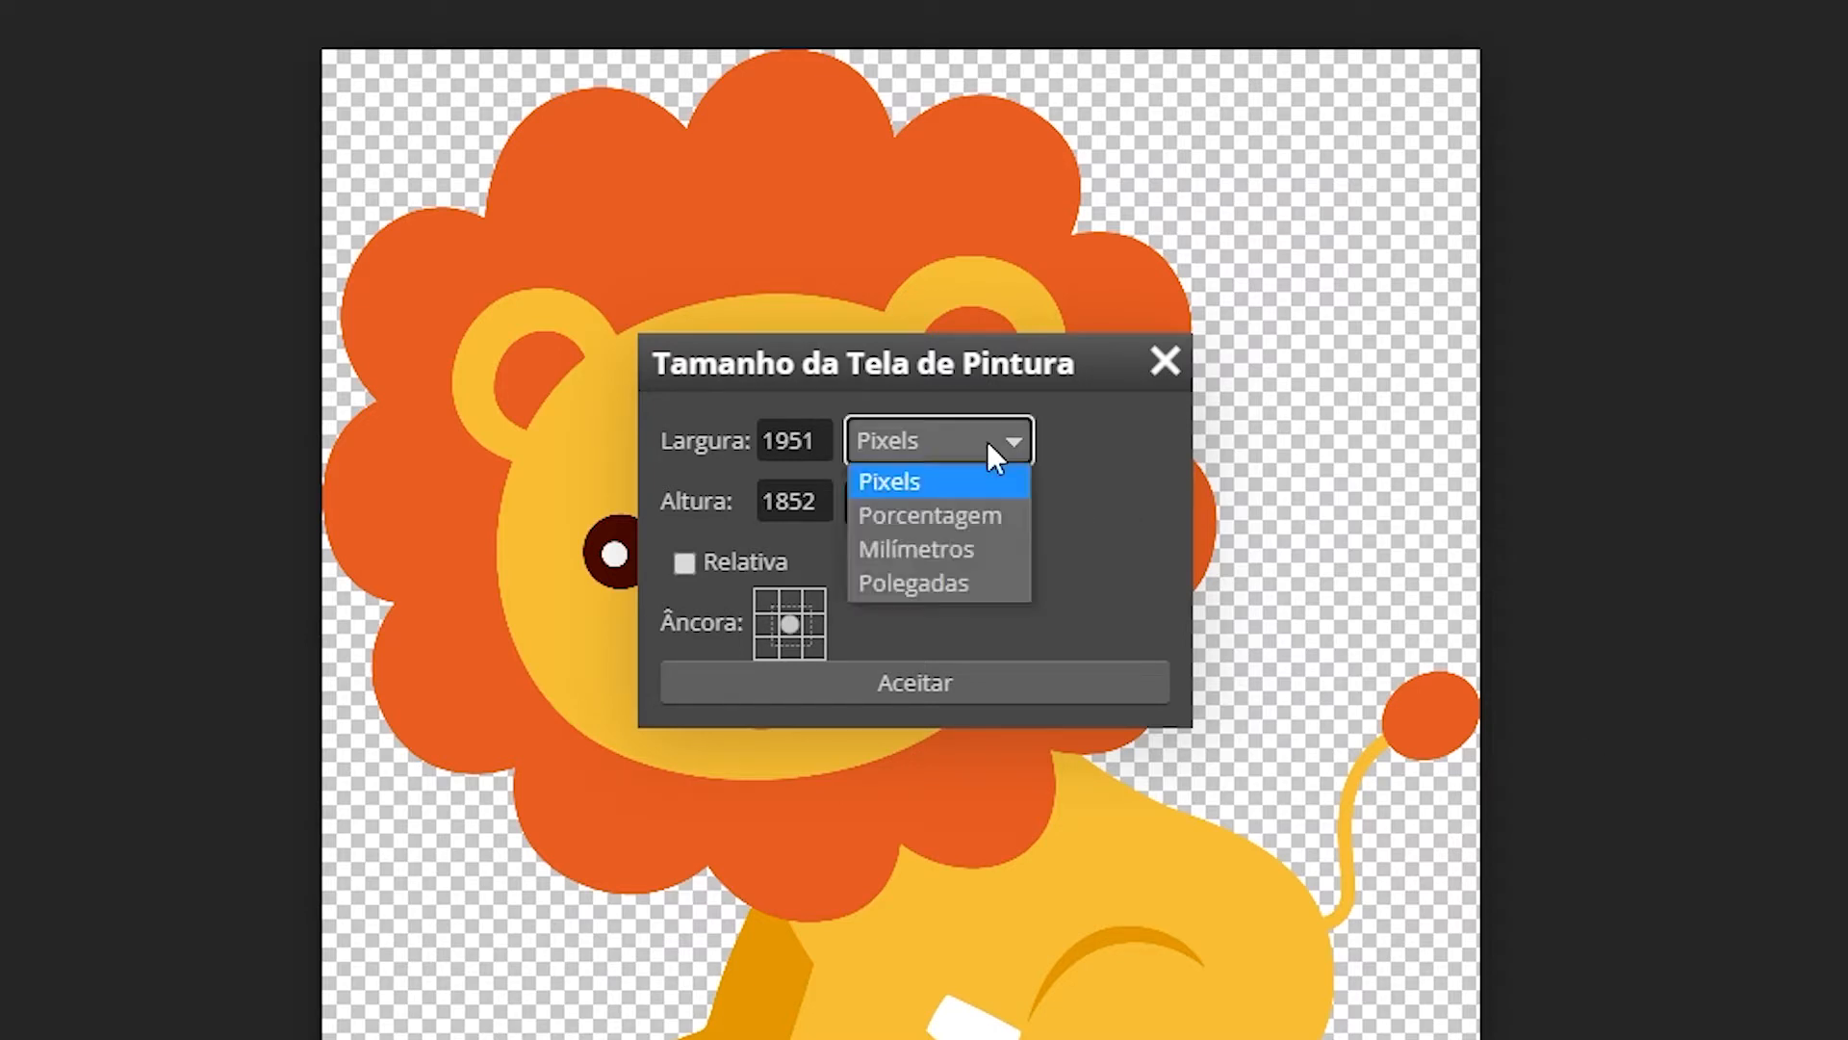
pyautogui.click(951, 516)
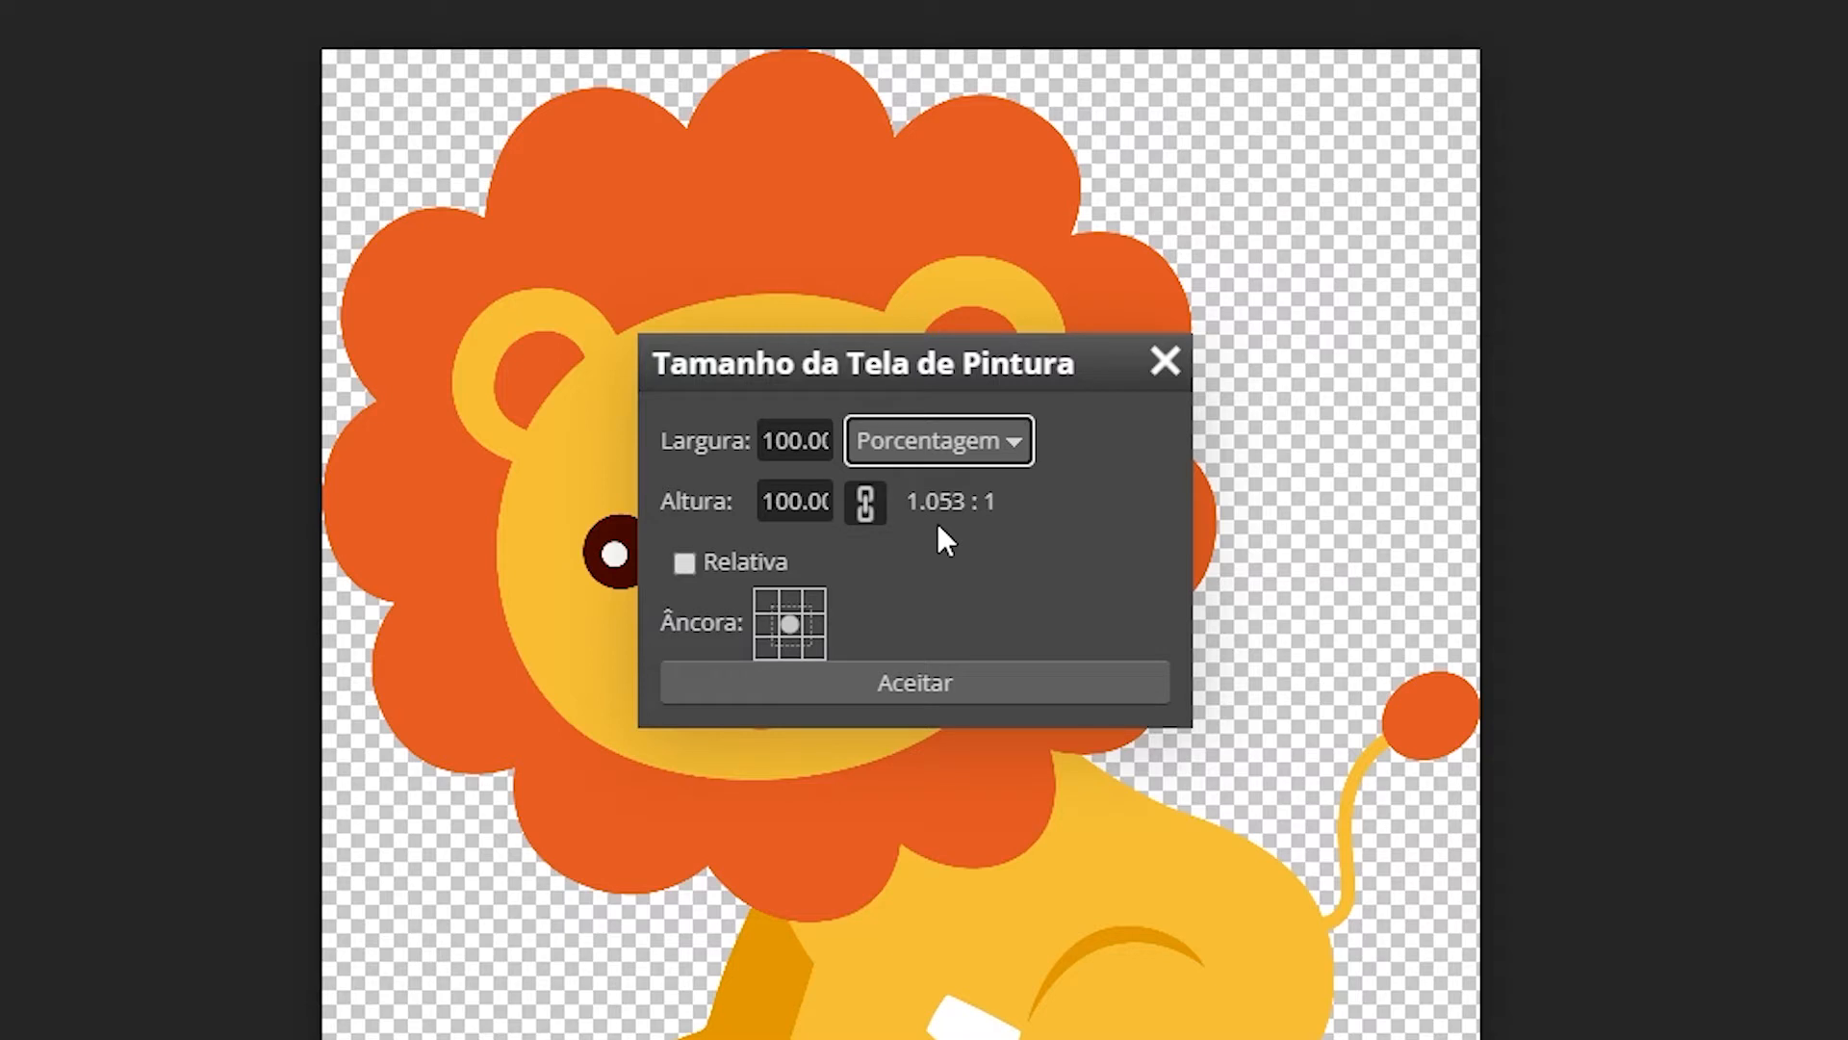
pyautogui.click(776, 445)
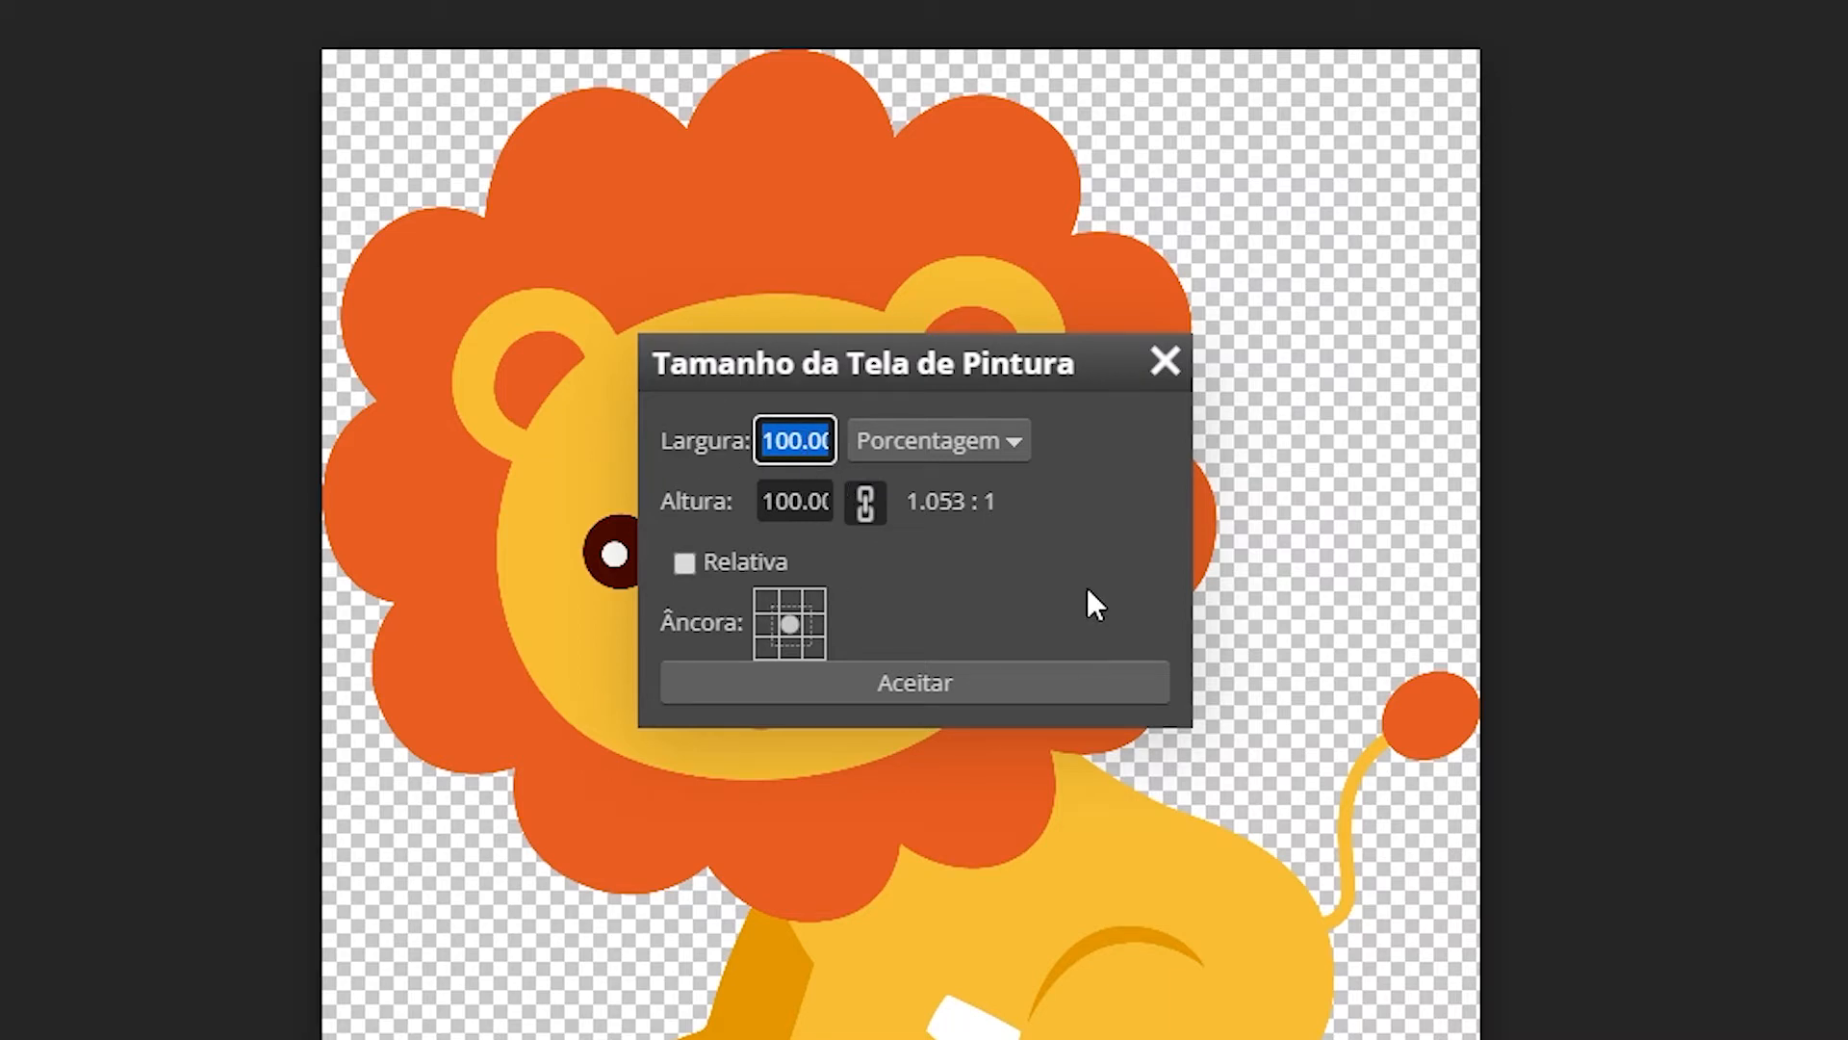
pyautogui.write('110')
pyautogui.press('Return')
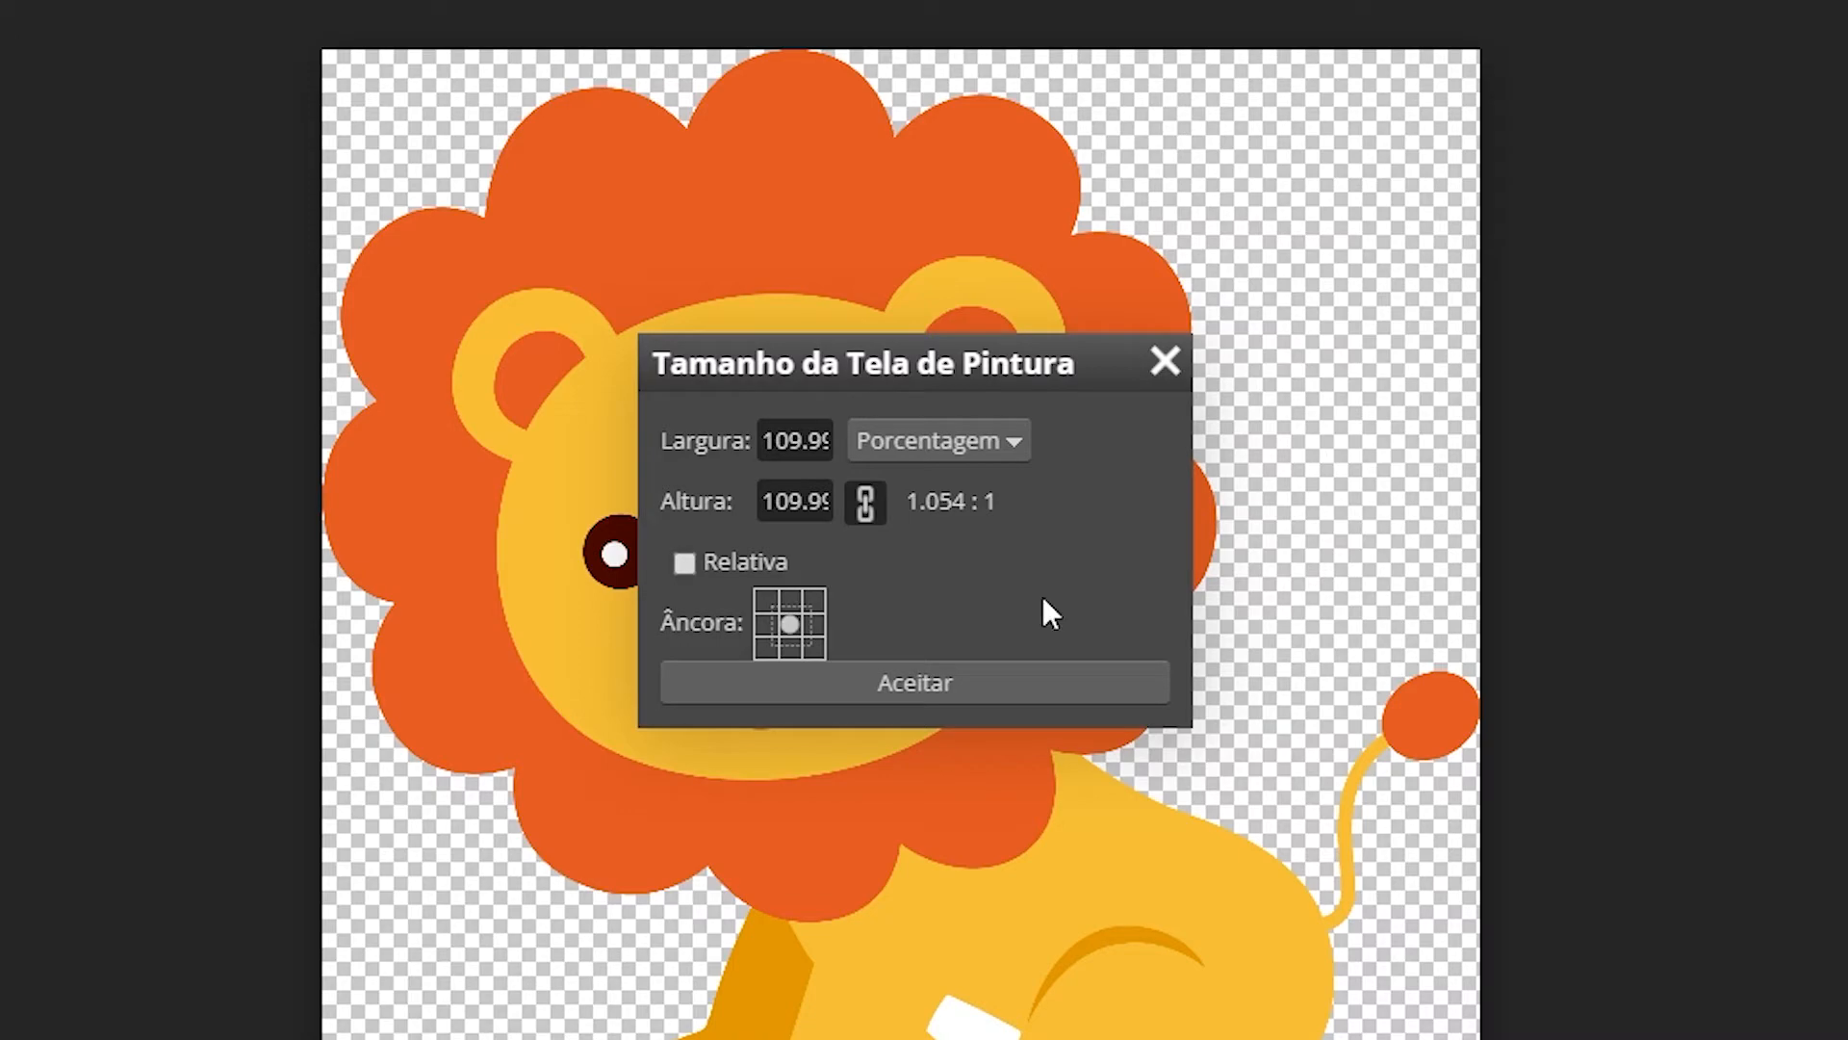
pyautogui.click(930, 685)
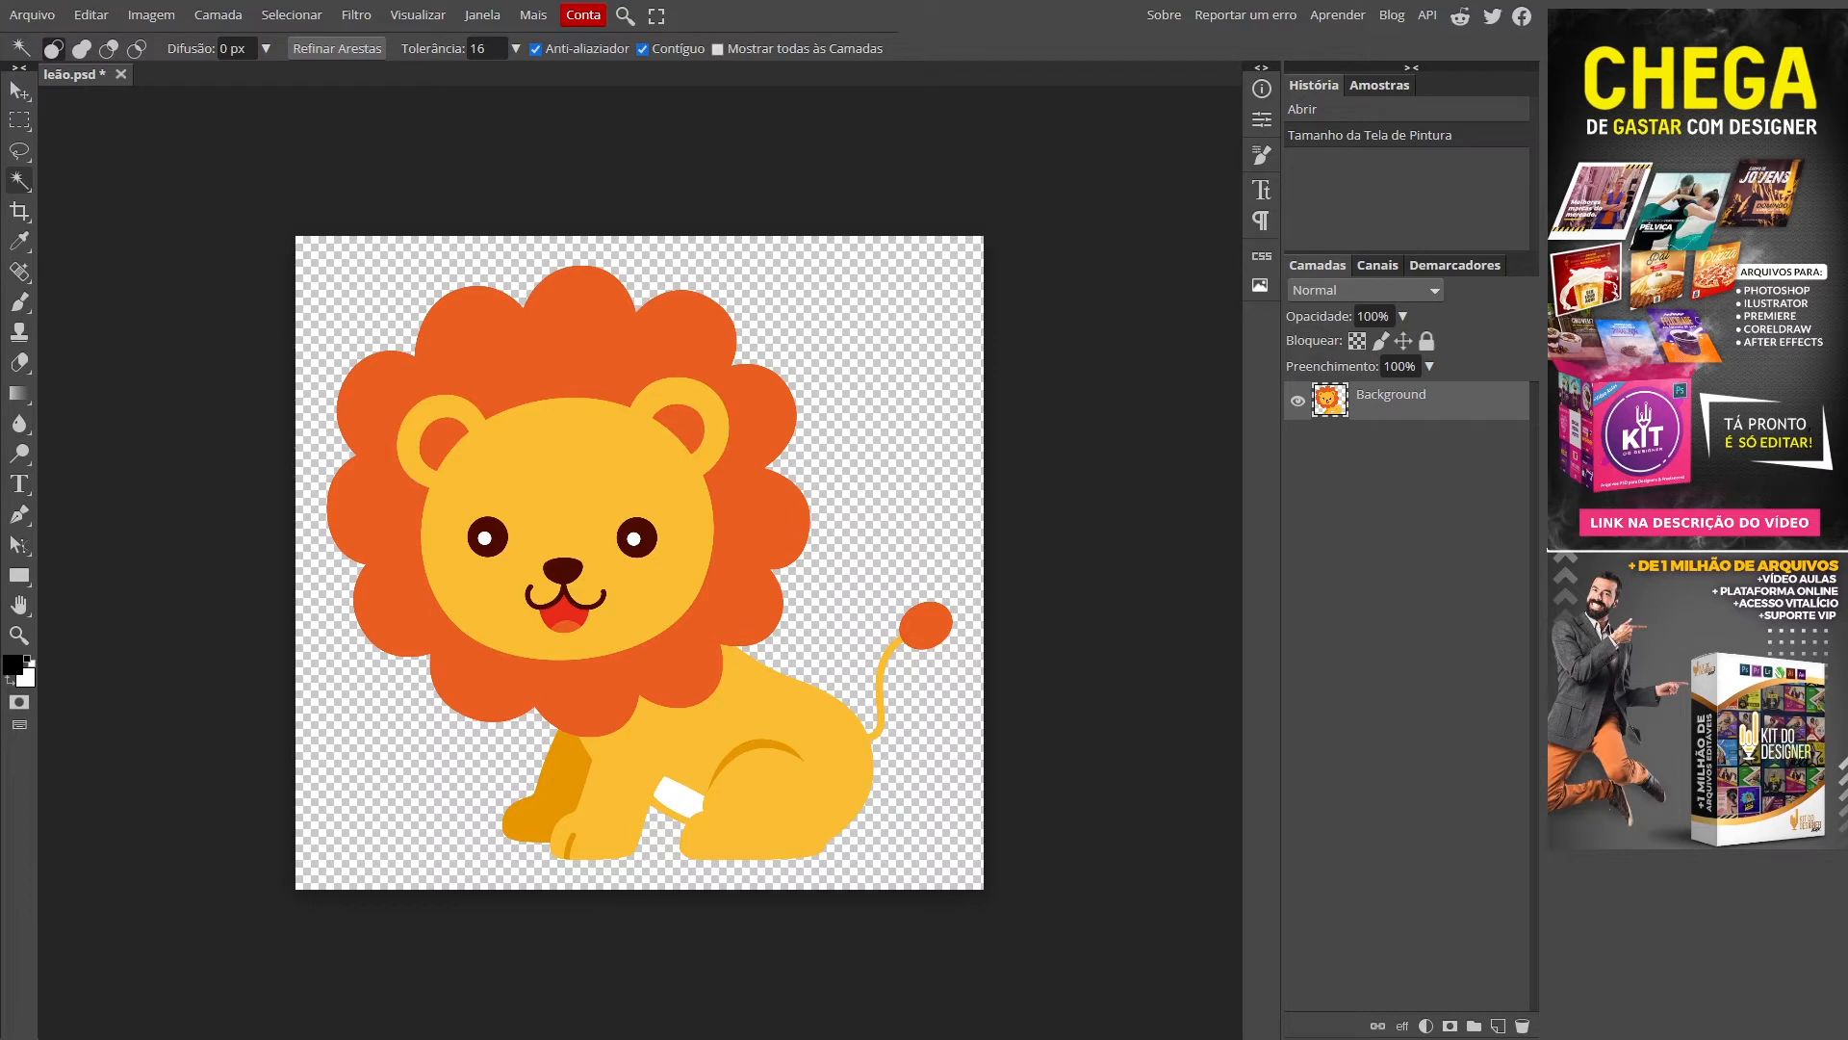
pyautogui.hotkey('ctrl', '0')
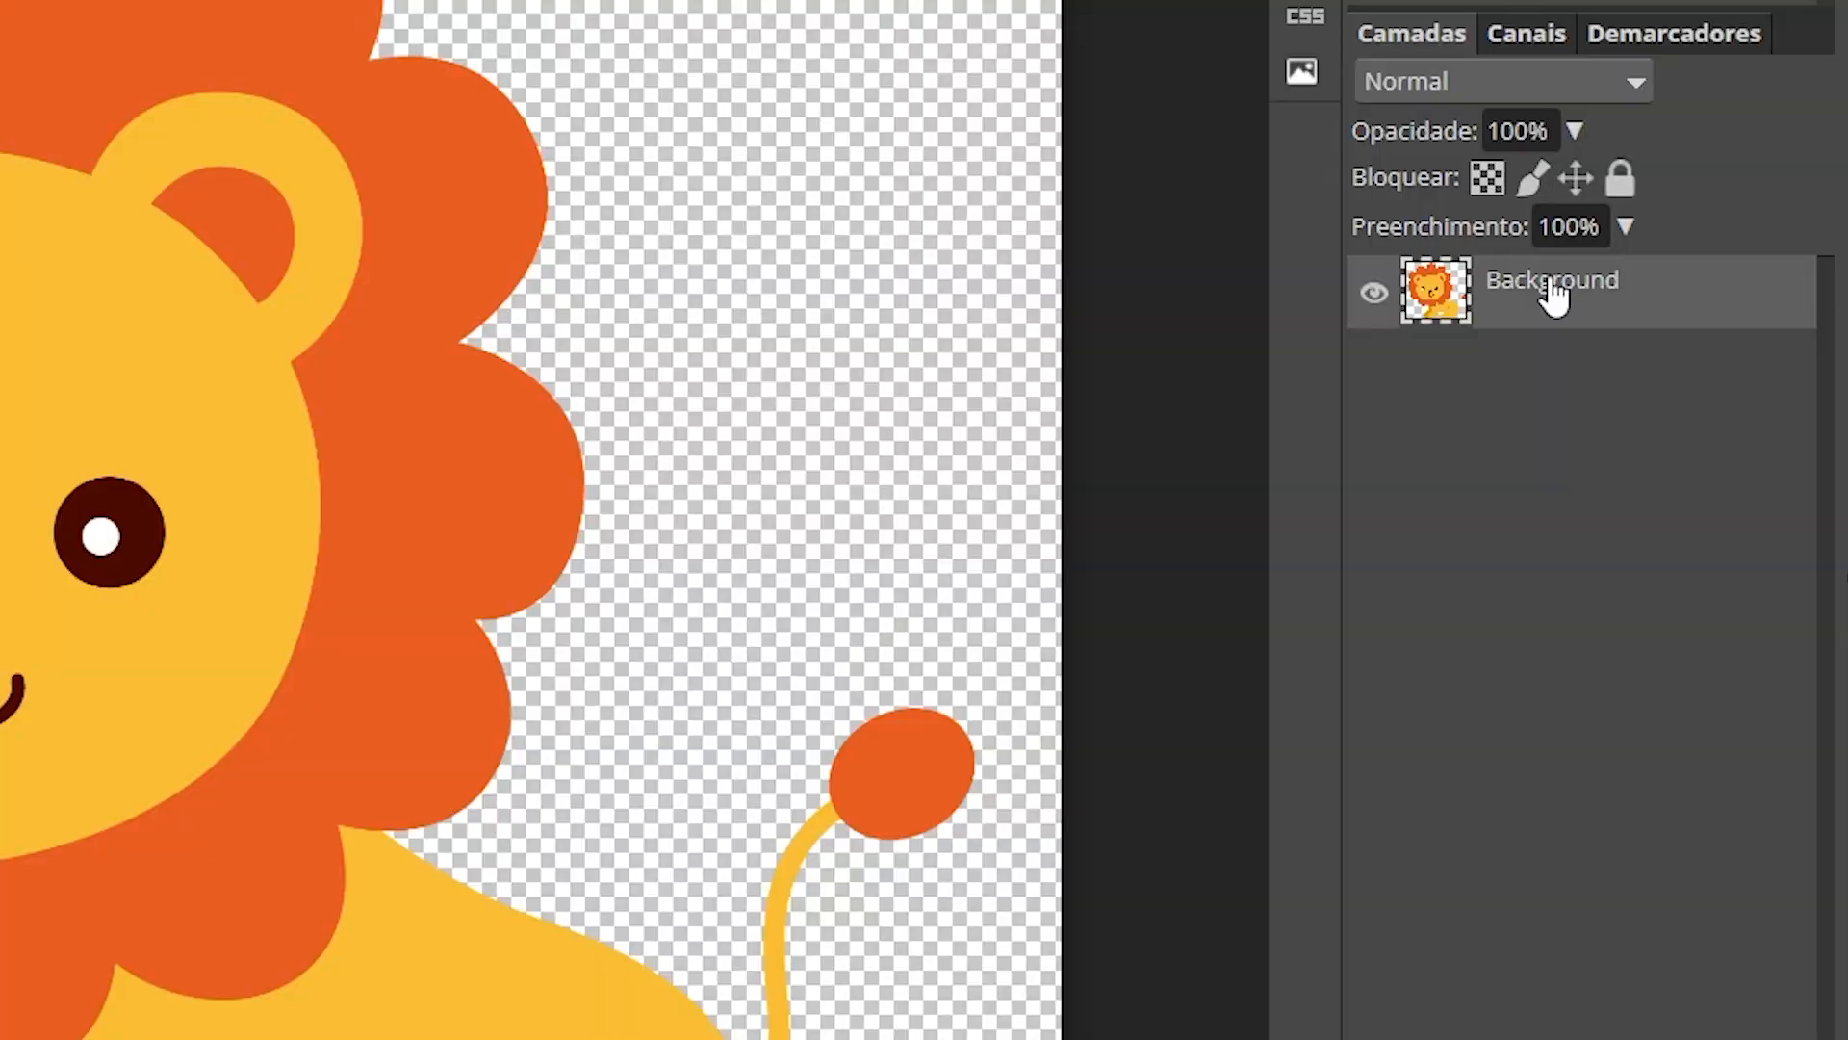
# Rename the Background layer as LEAO
pyautogui.doubleClick(1390, 404)
pyautogui.write('LEAO')
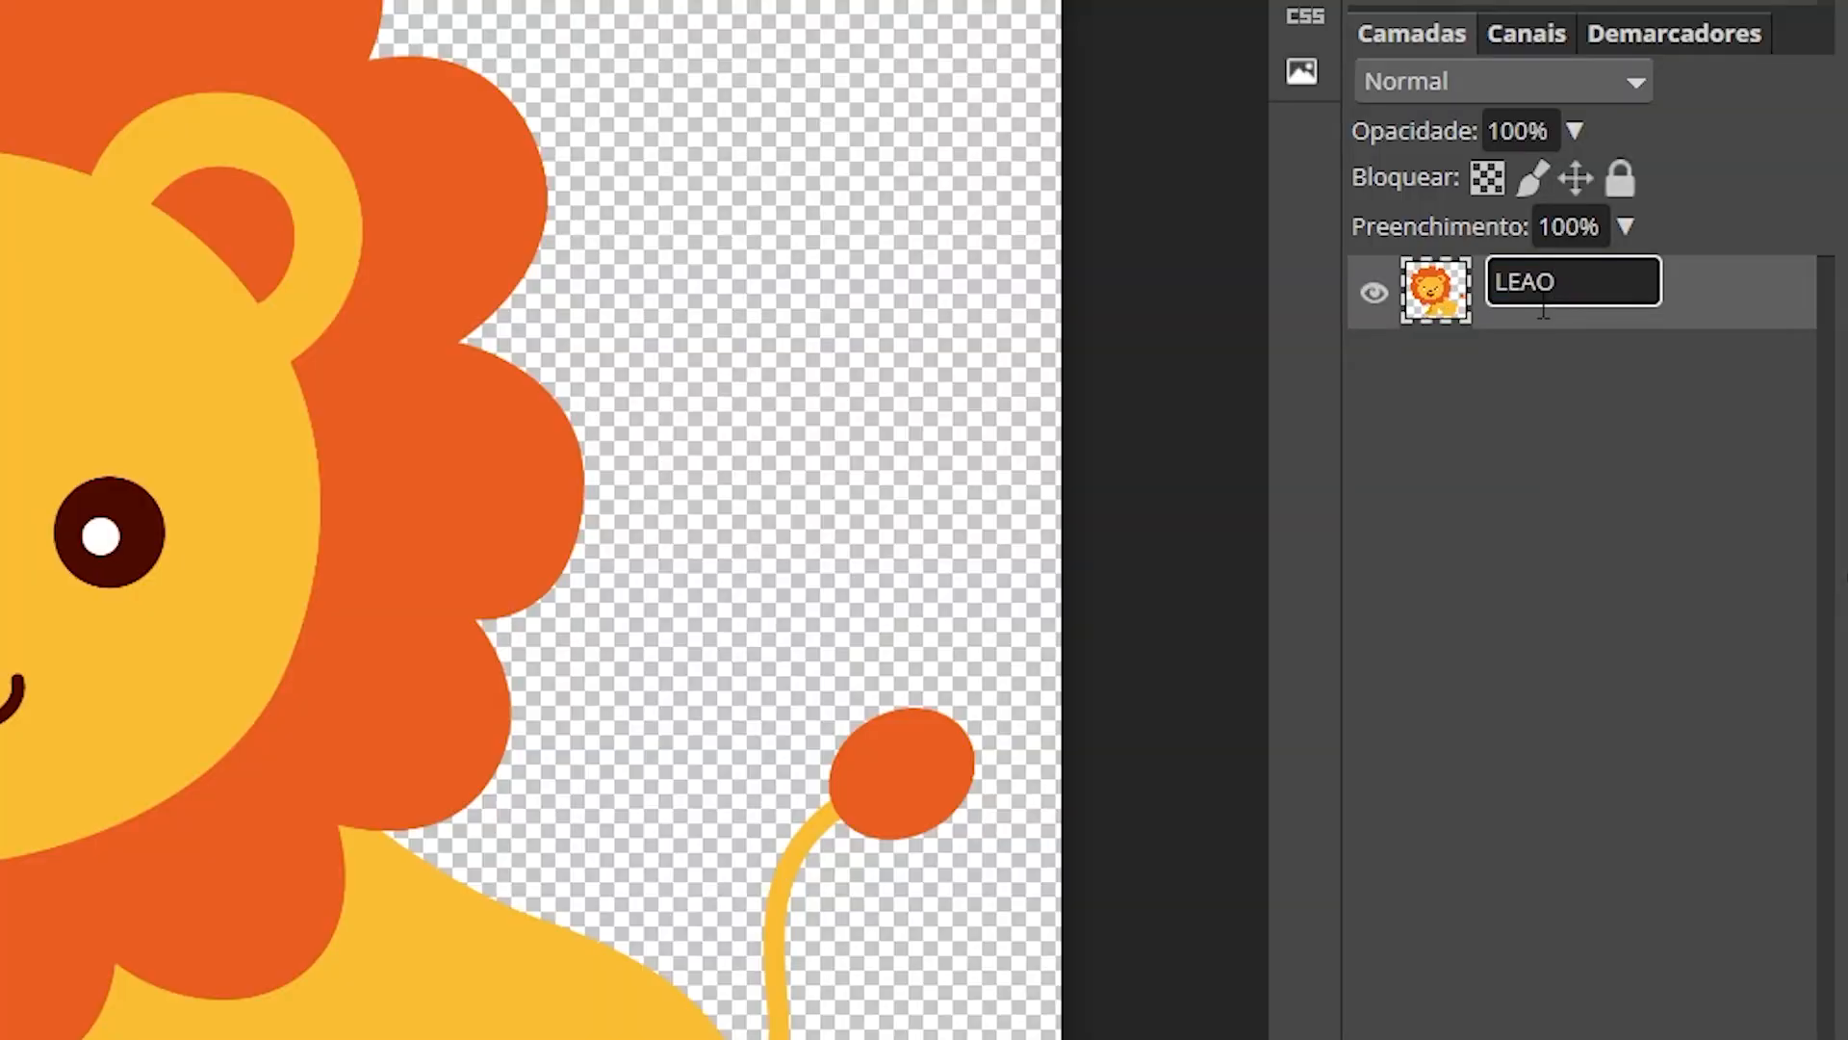
pyautogui.press('Return')
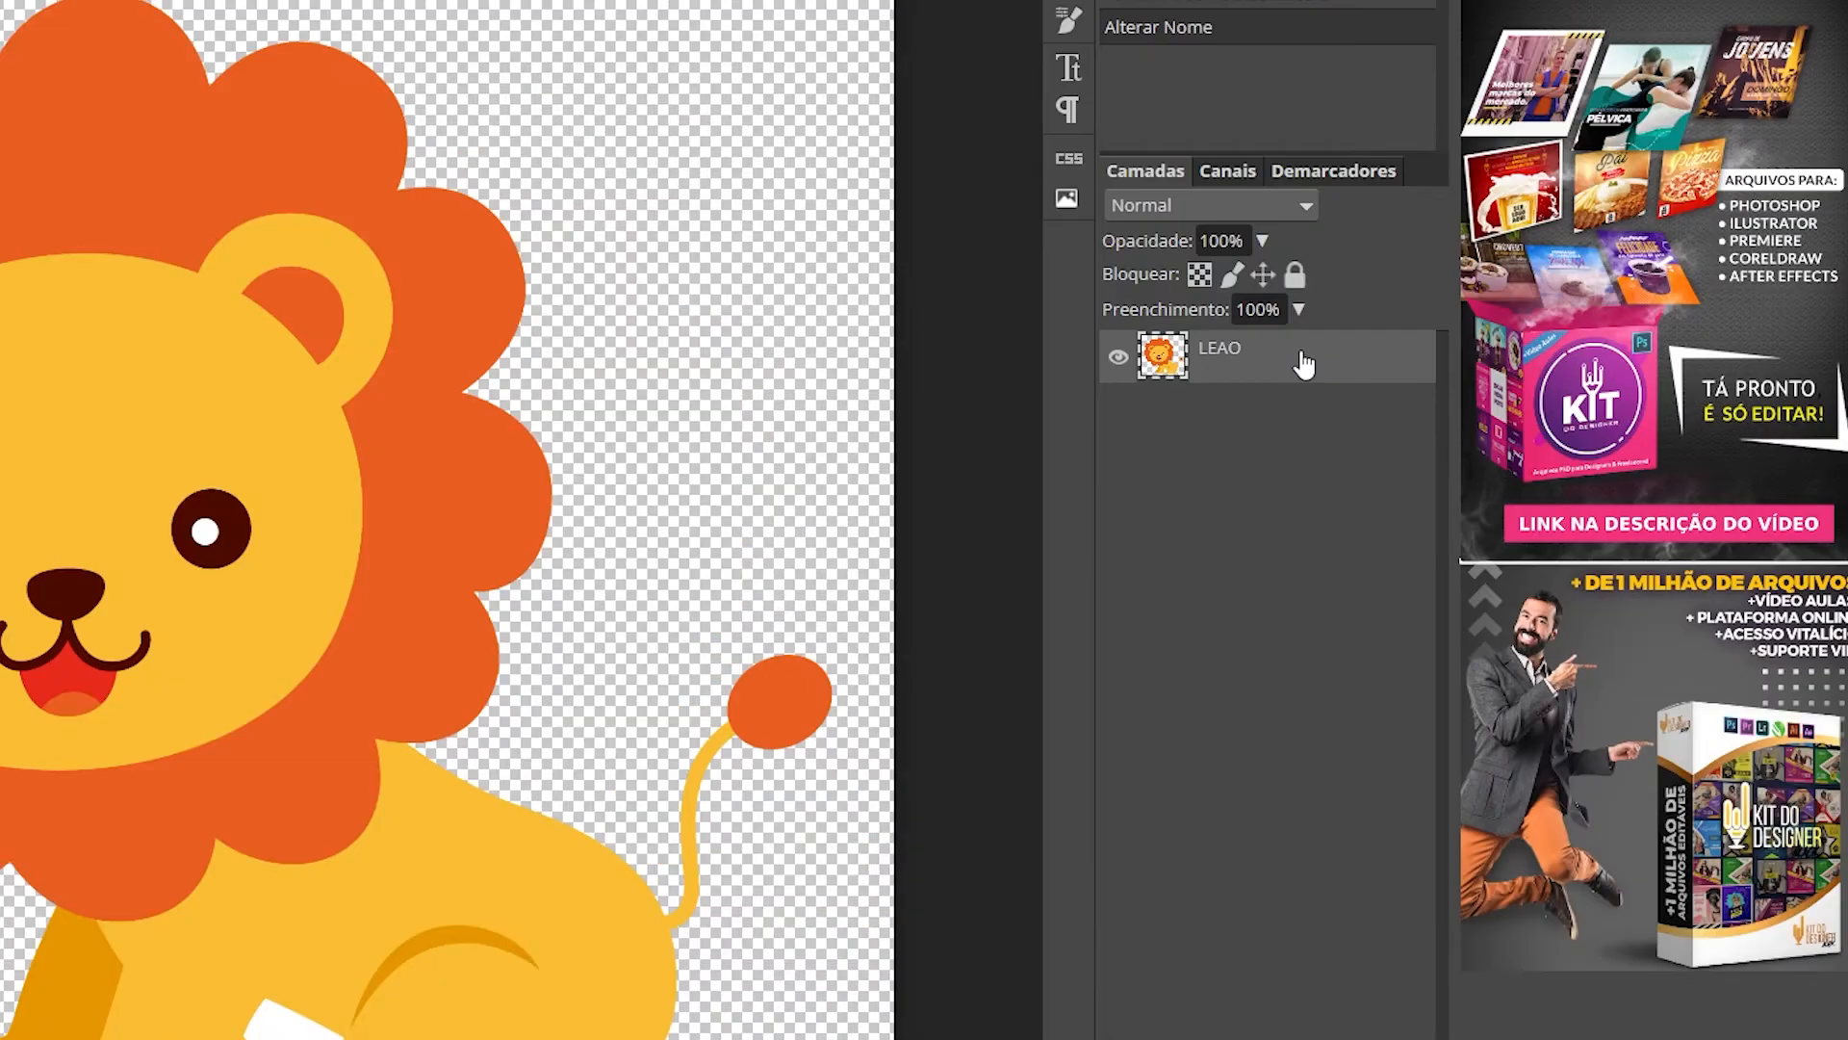
# Enable the Traçado (stroke) effect in the LEAO layer's style and show its settings
pyautogui.doubleClick(1304, 364)
pyautogui.moveTo(1153, 166); pyautogui.dragTo(581, 467)
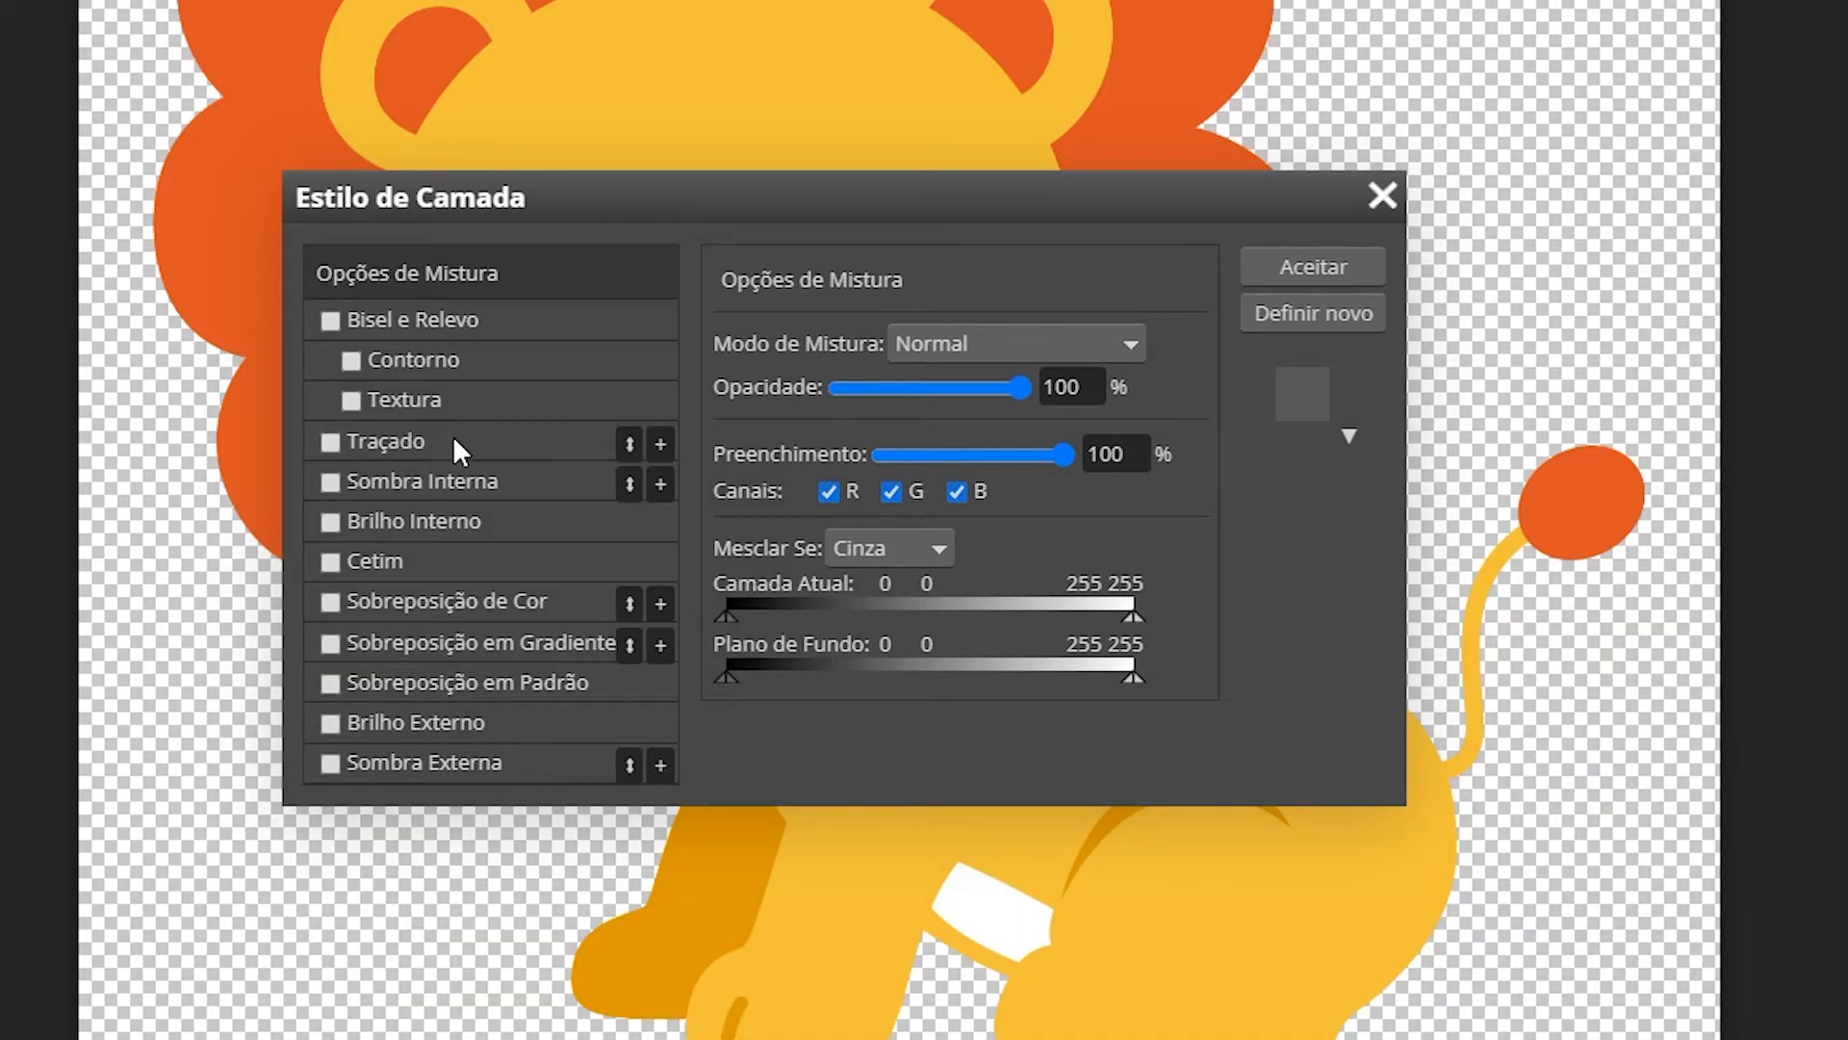
pyautogui.click(328, 442)
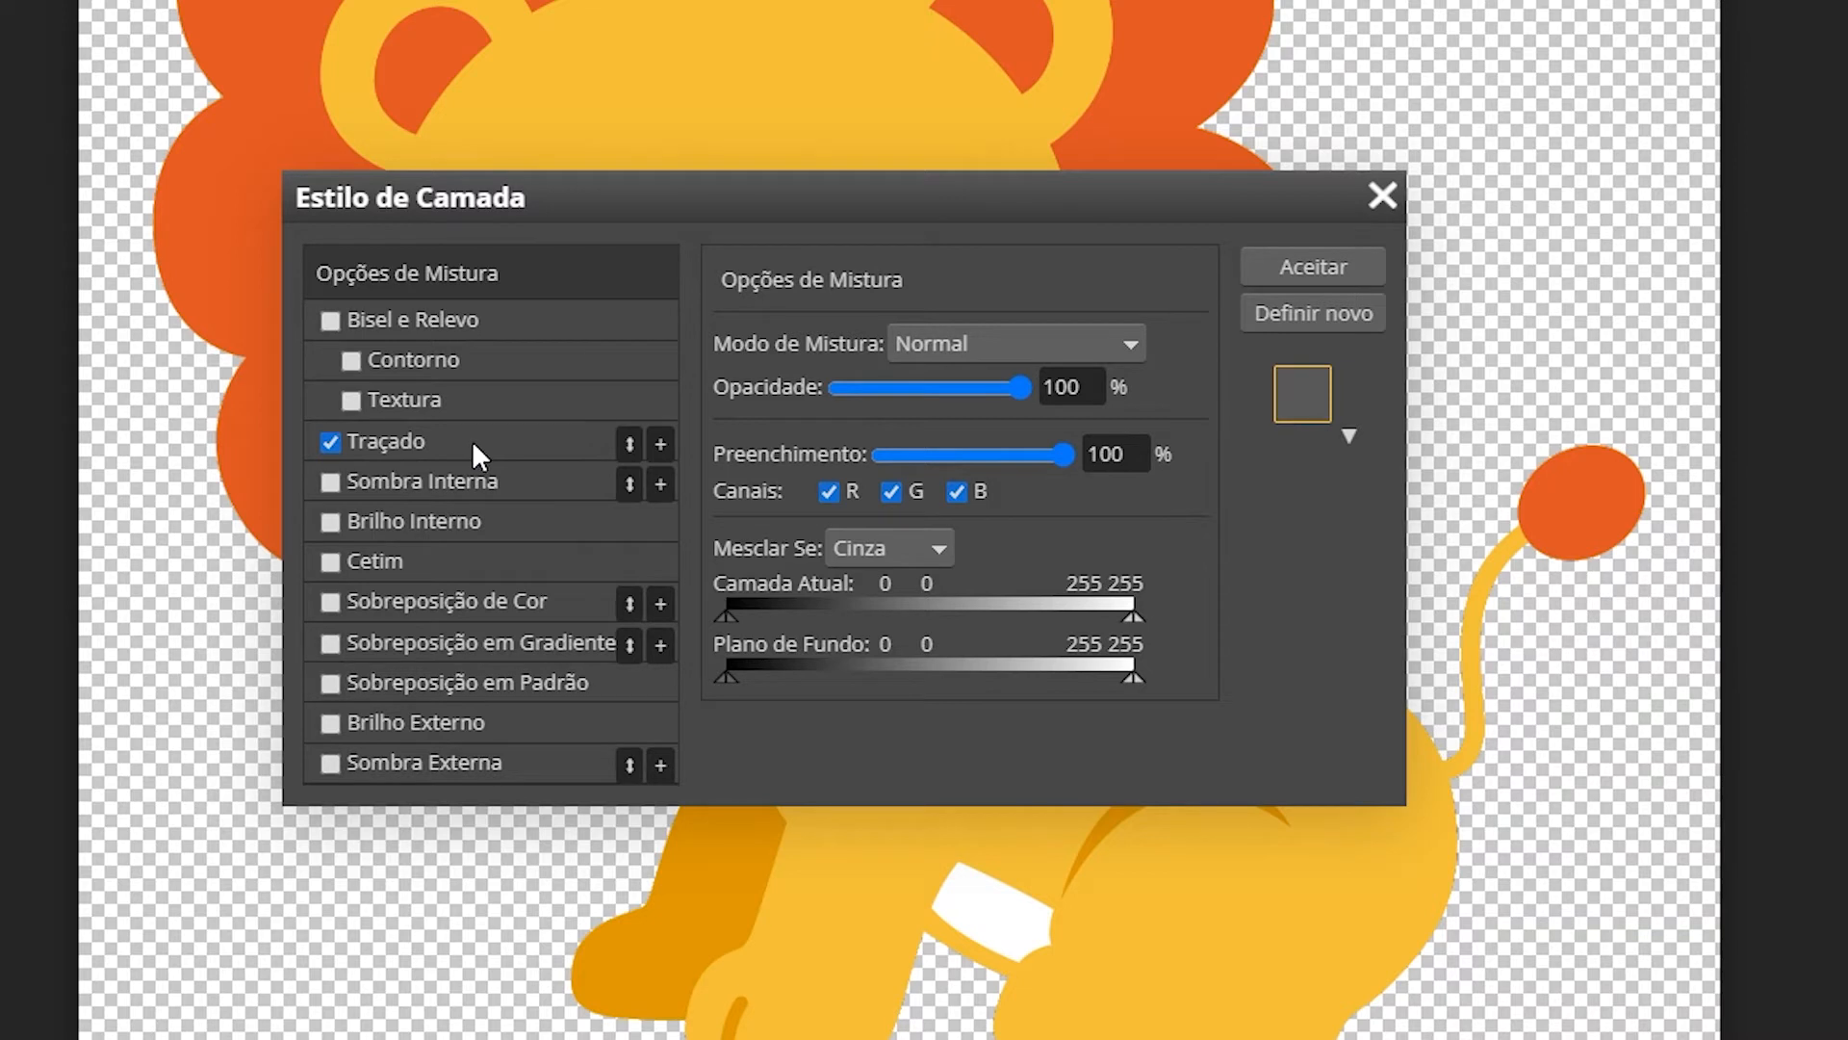
pyautogui.click(416, 441)
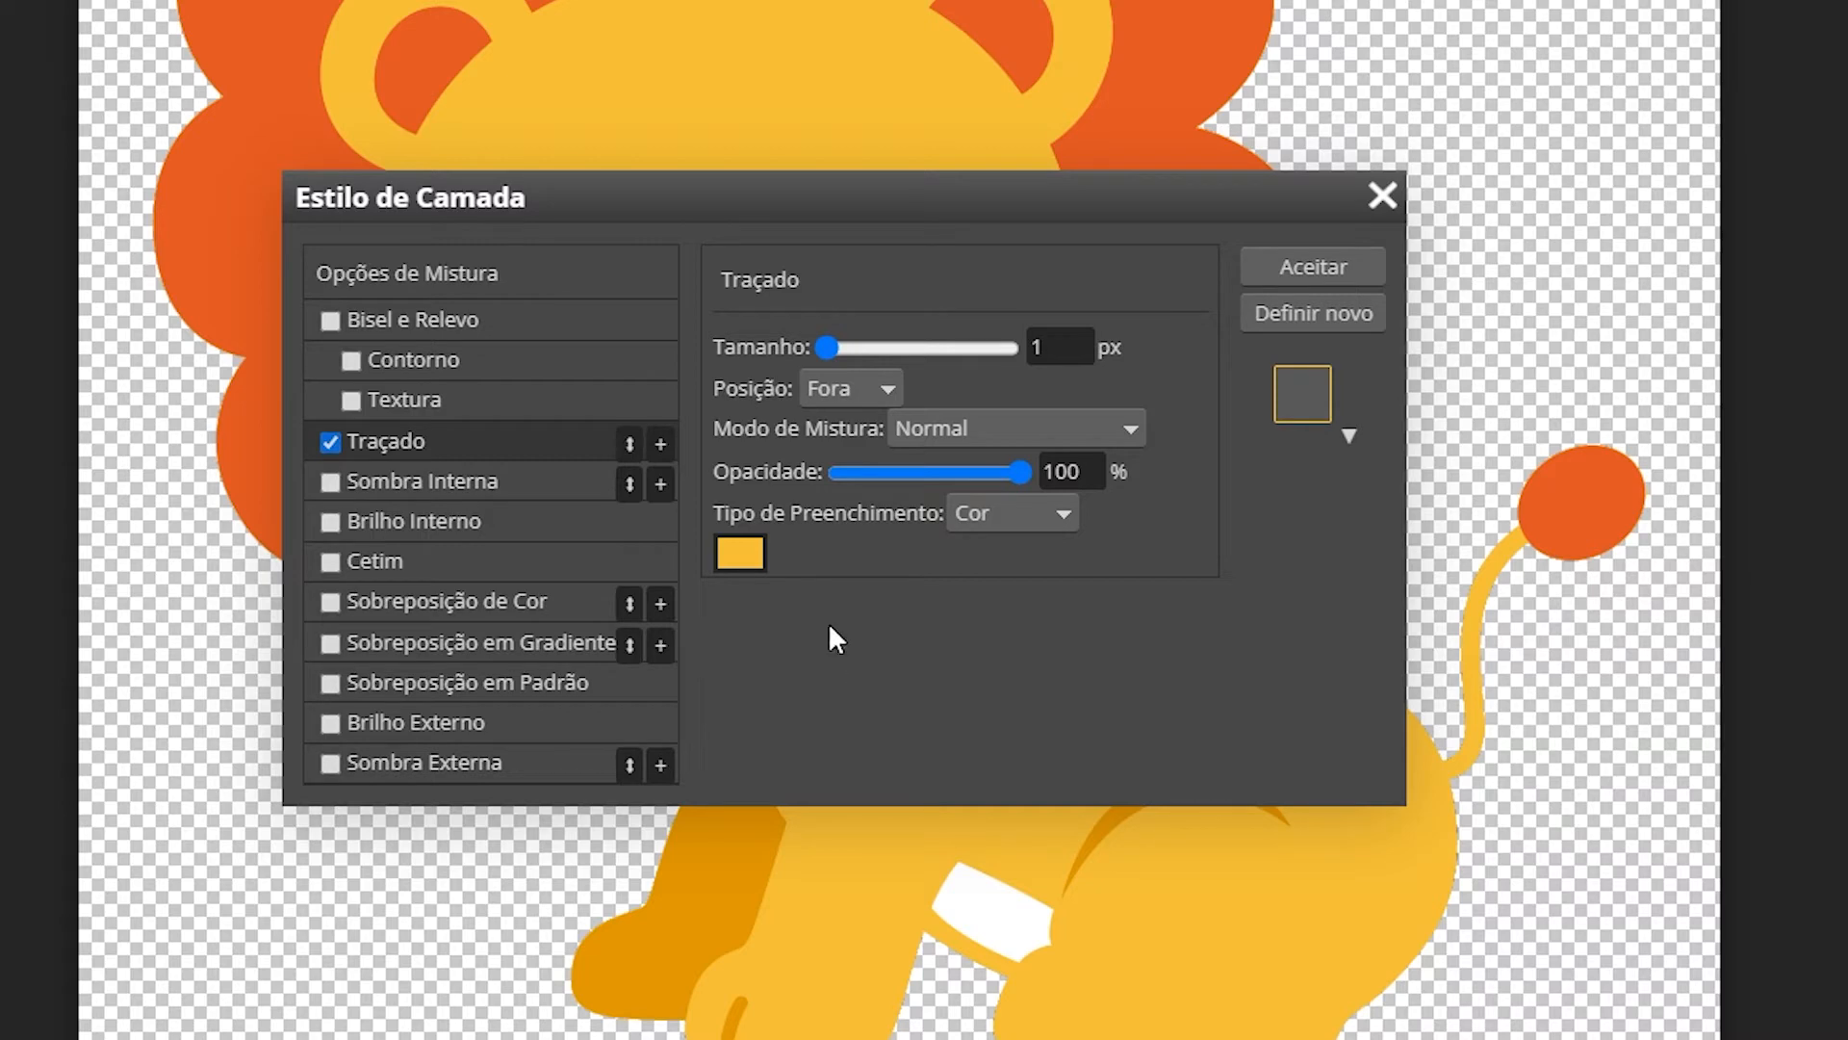
# Set the stroke colour to black (000000)
pyautogui.click(740, 553)
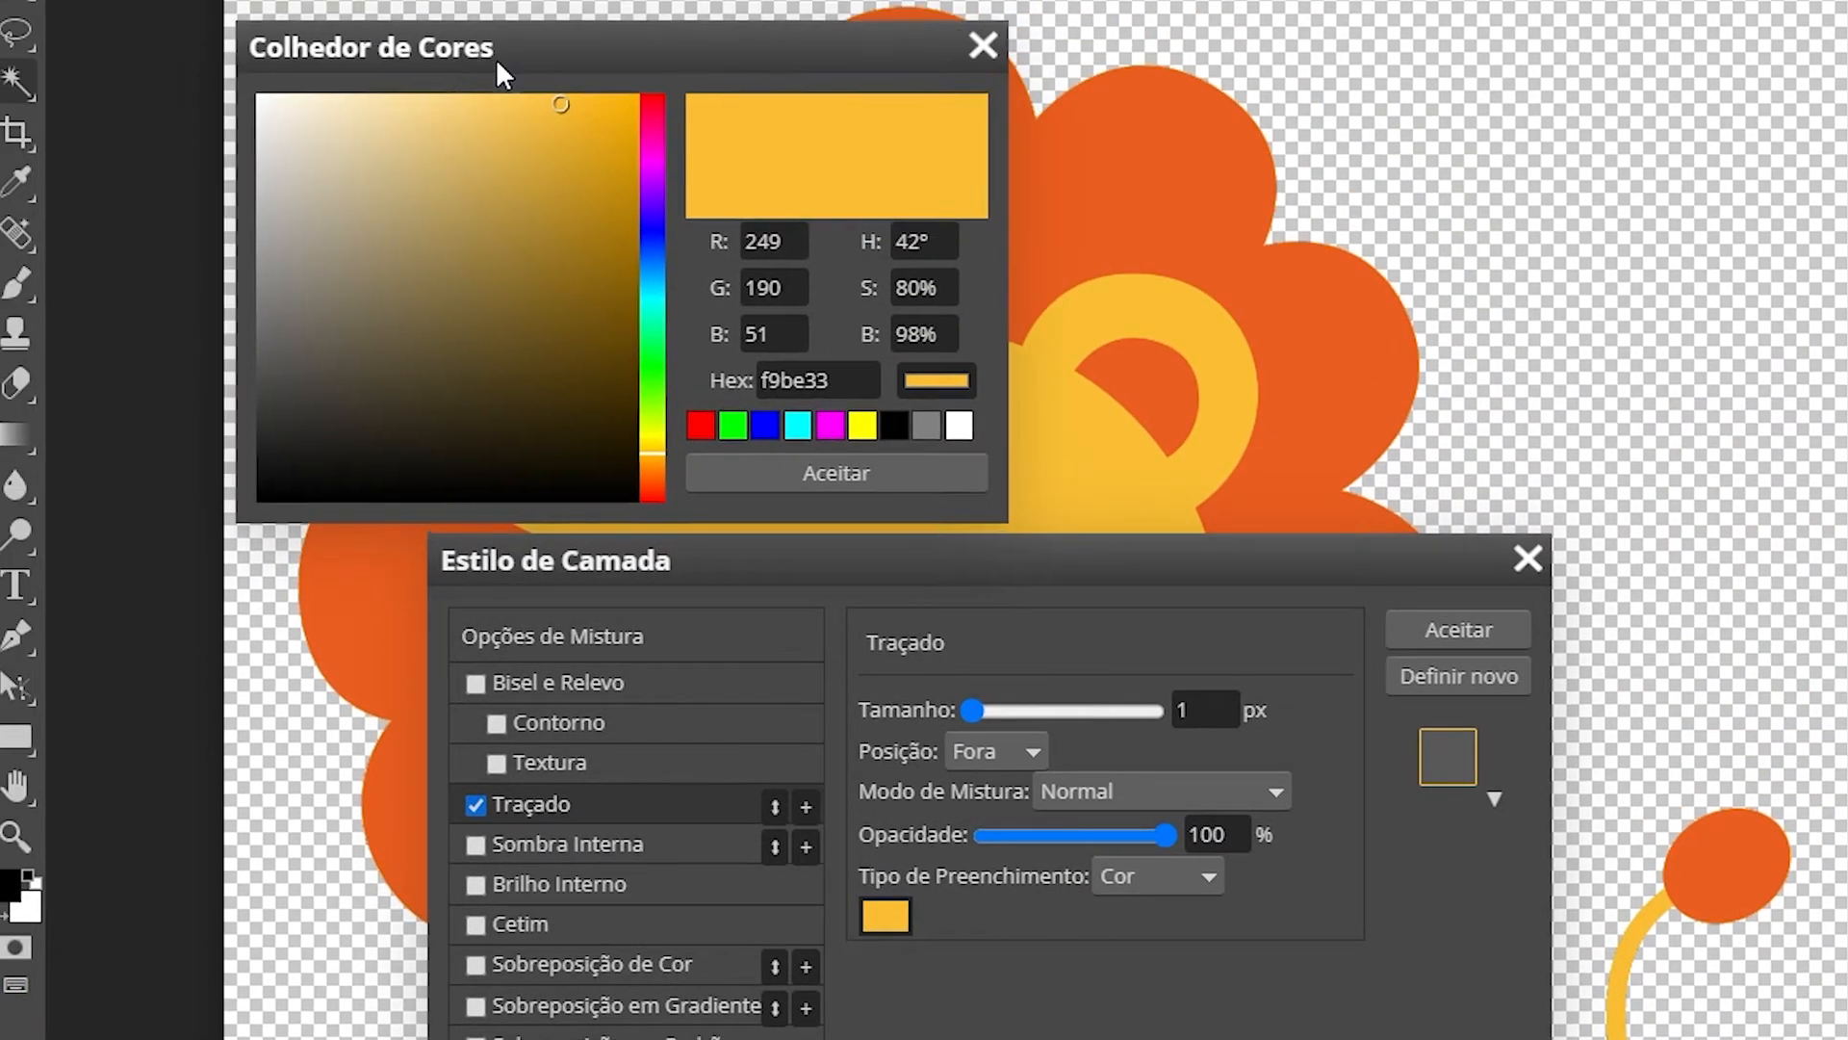
pyautogui.moveTo(495, 70); pyautogui.dragTo(872, 160)
pyautogui.moveTo(728, 582)
pyautogui.mouseDown()
pyautogui.moveTo(639, 639)
pyautogui.moveTo(654, 636)
pyautogui.mouseUp()
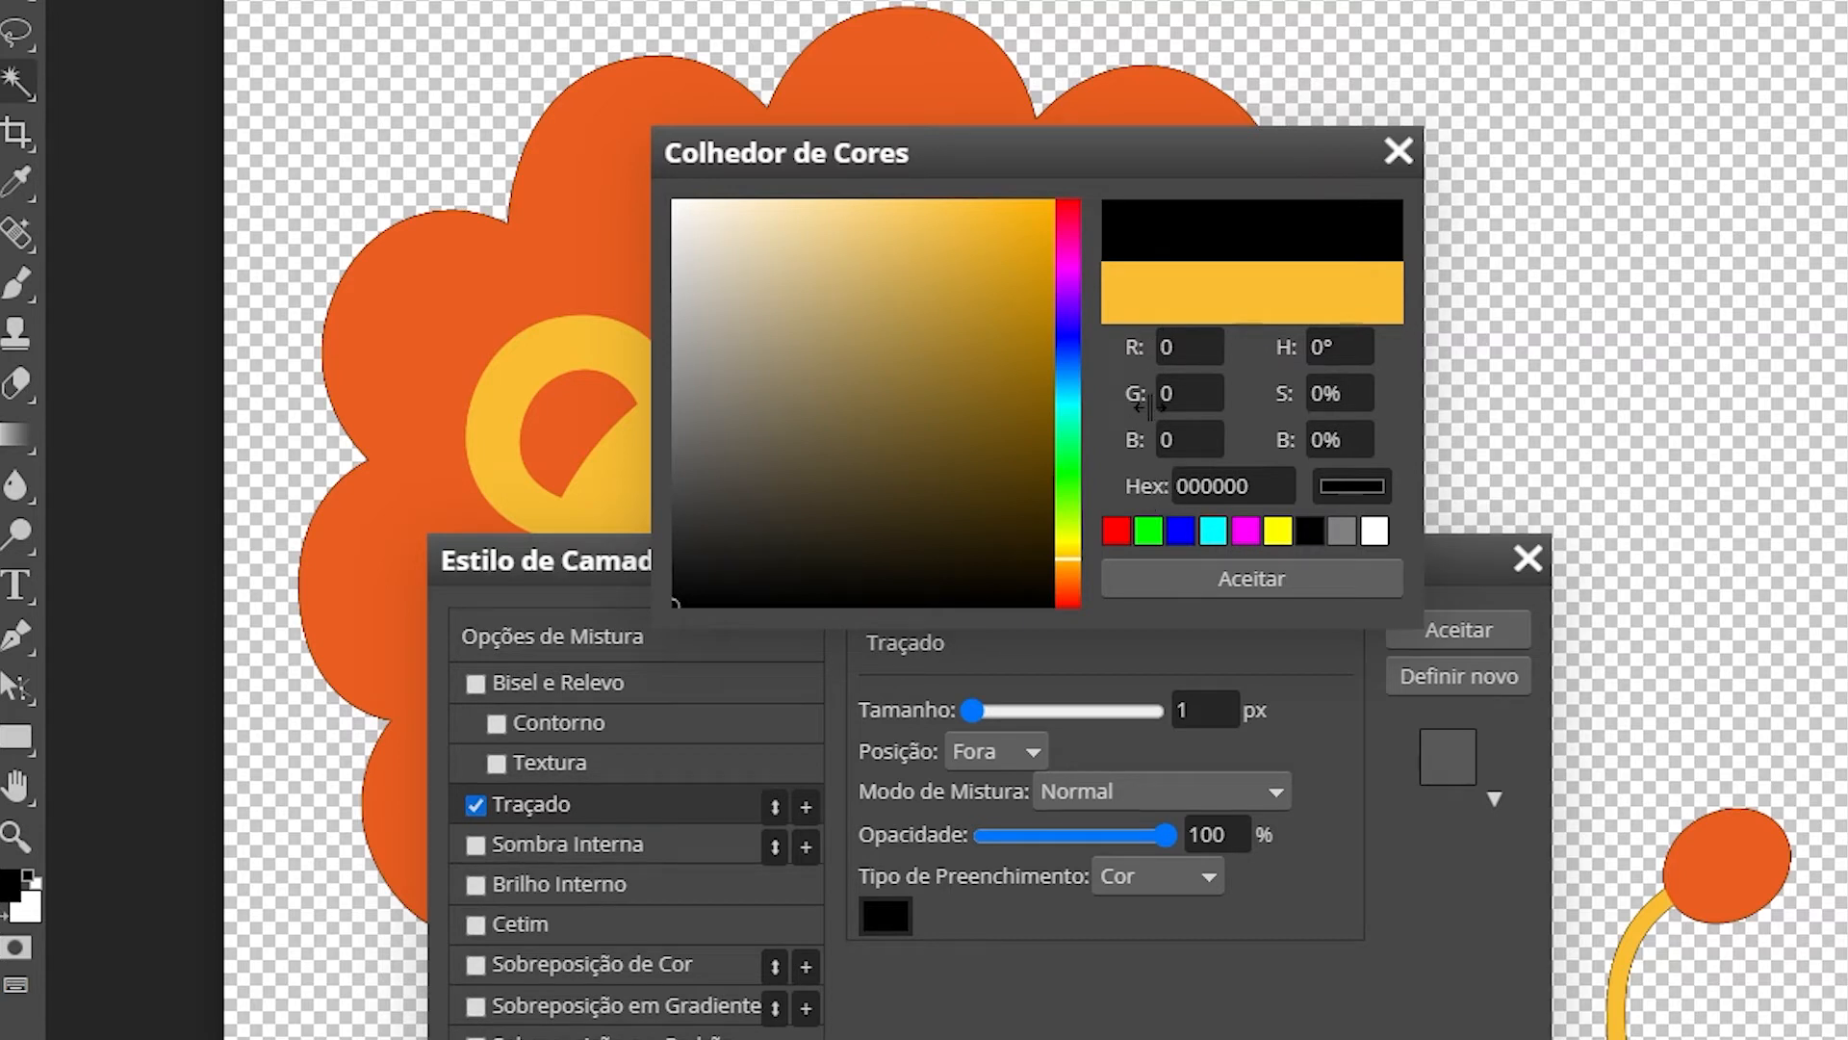
pyautogui.click(1280, 579)
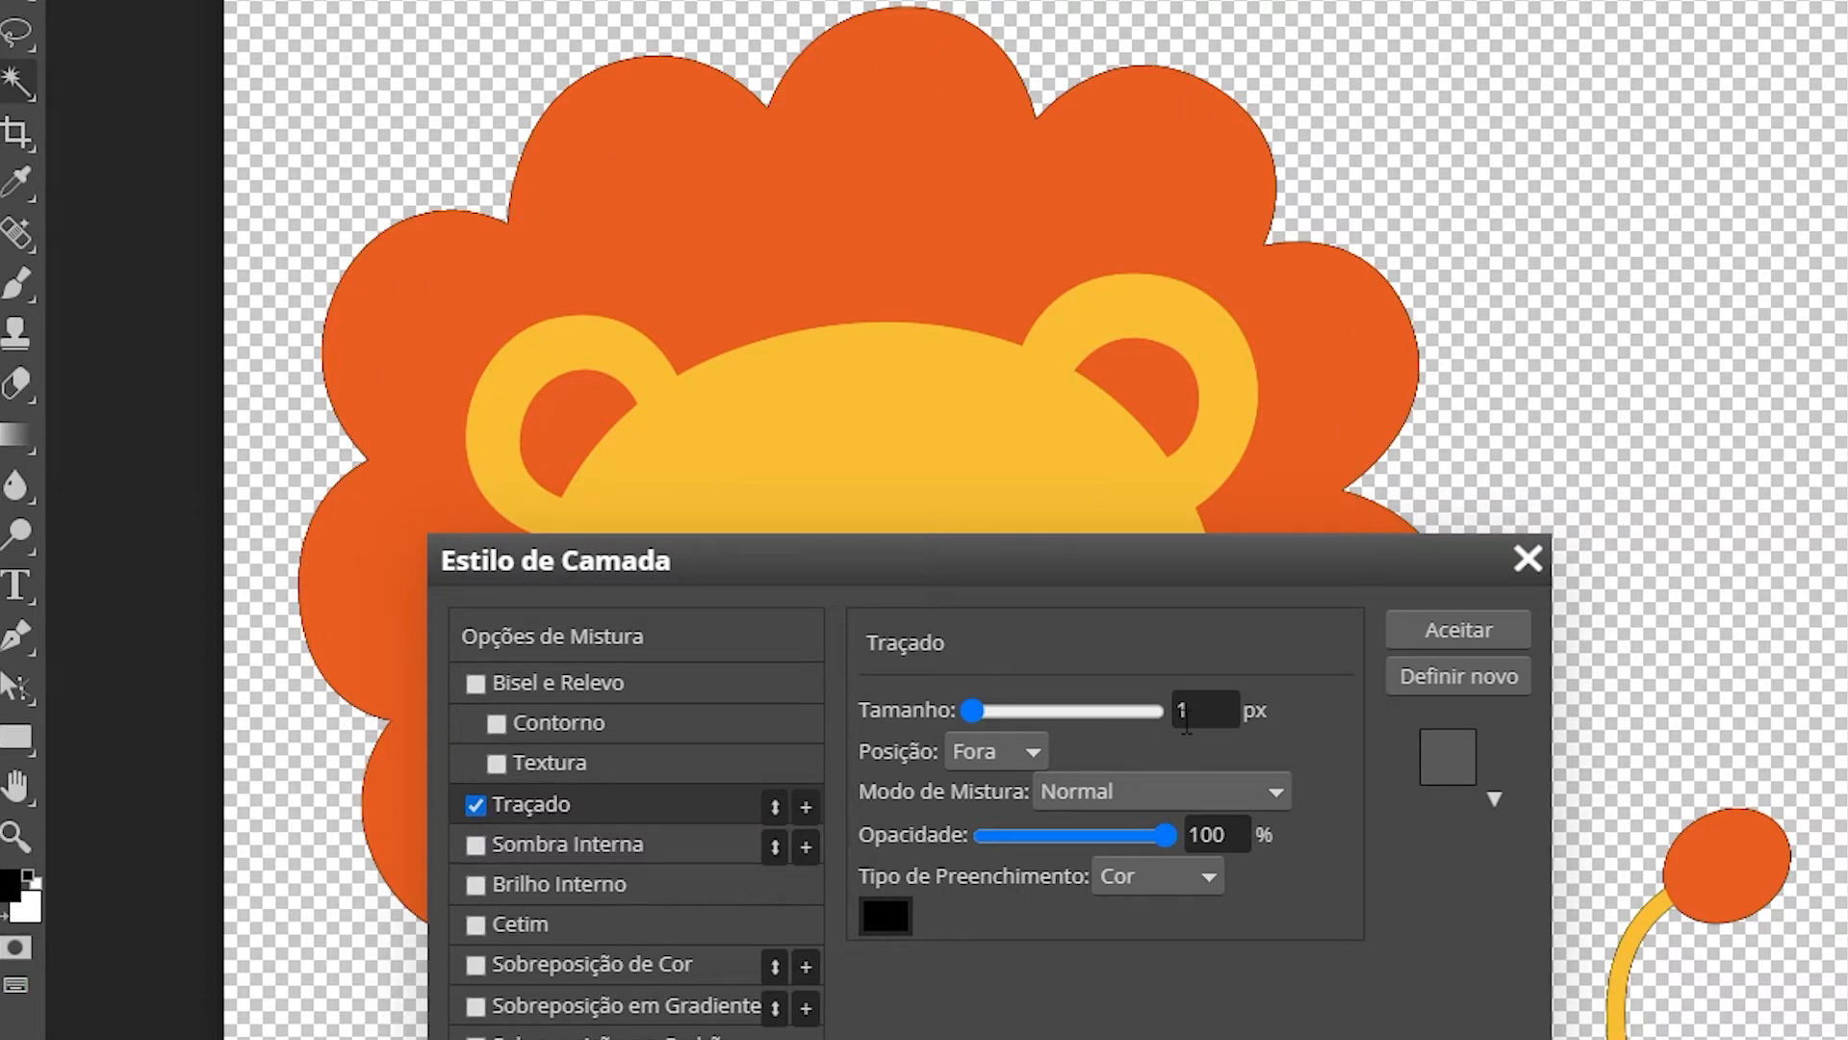
# Set the stroke size to 40 px
pyautogui.moveTo(1002, 715); pyautogui.dragTo(1015, 711)
pyautogui.moveTo(1205, 710); pyautogui.dragTo(1162, 708)
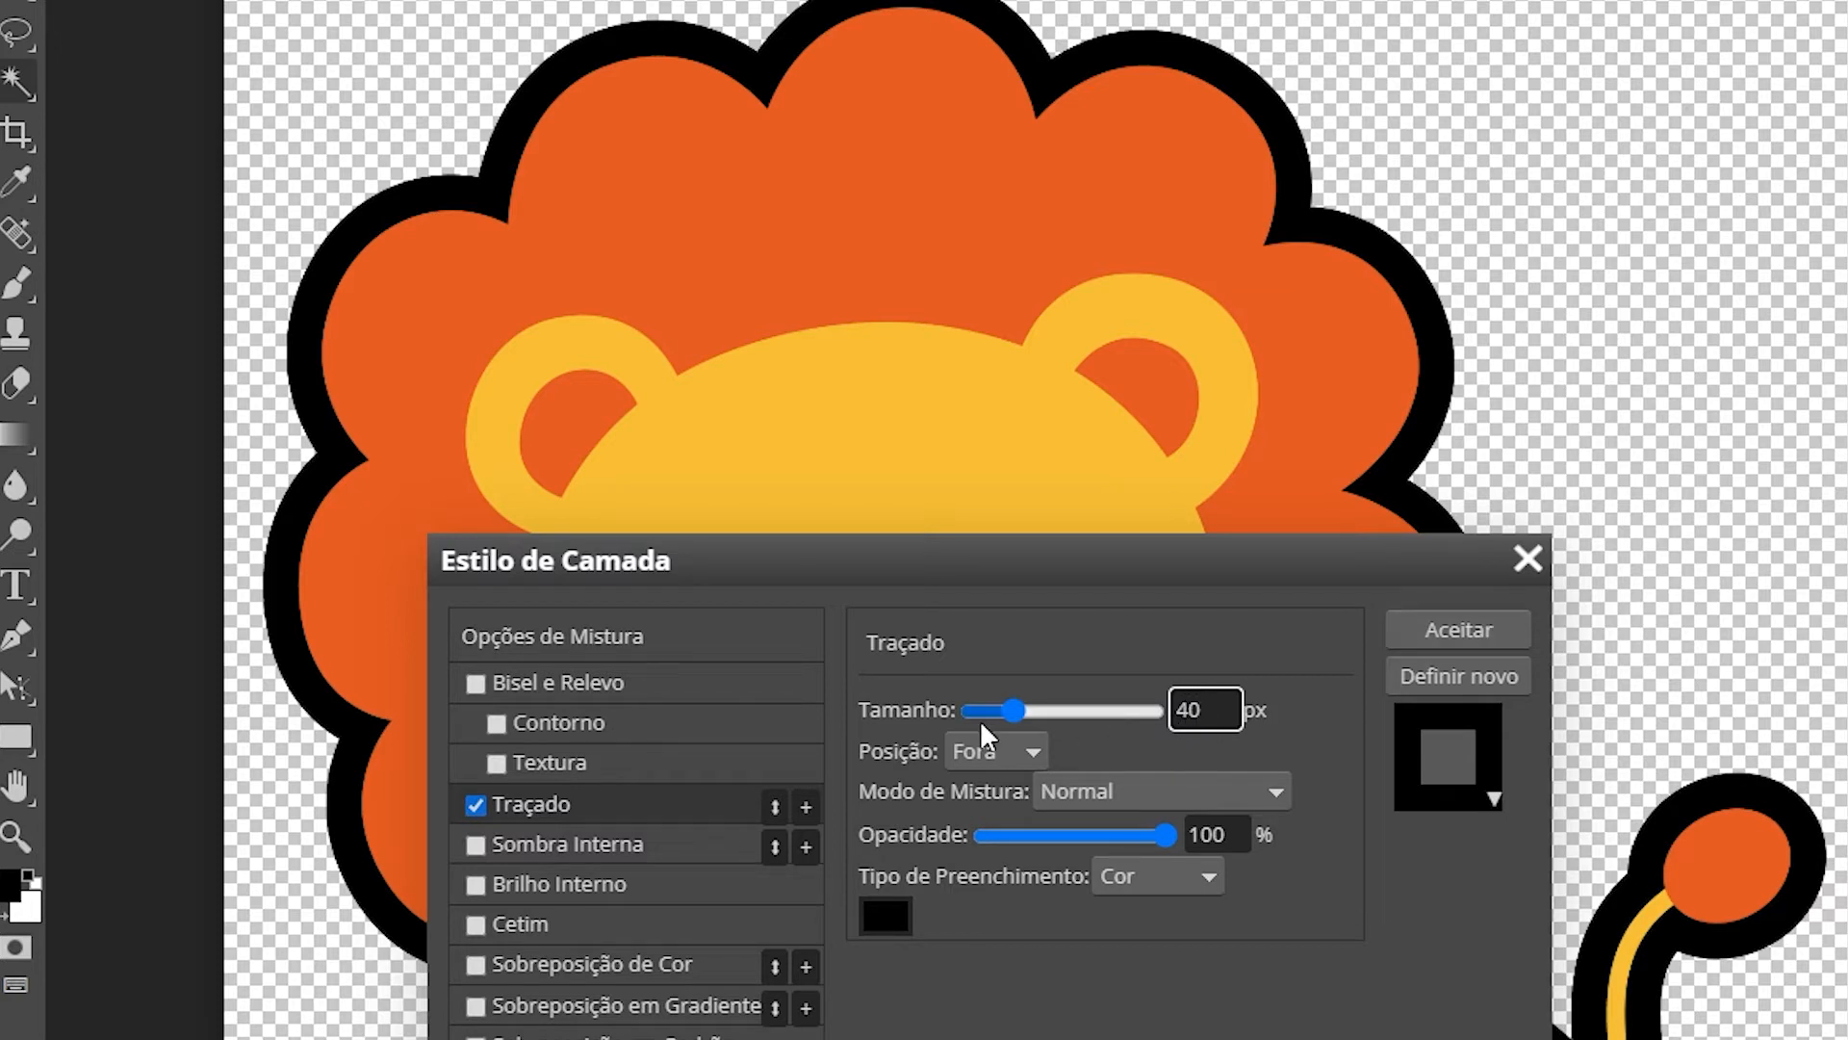
pyautogui.click(1074, 999)
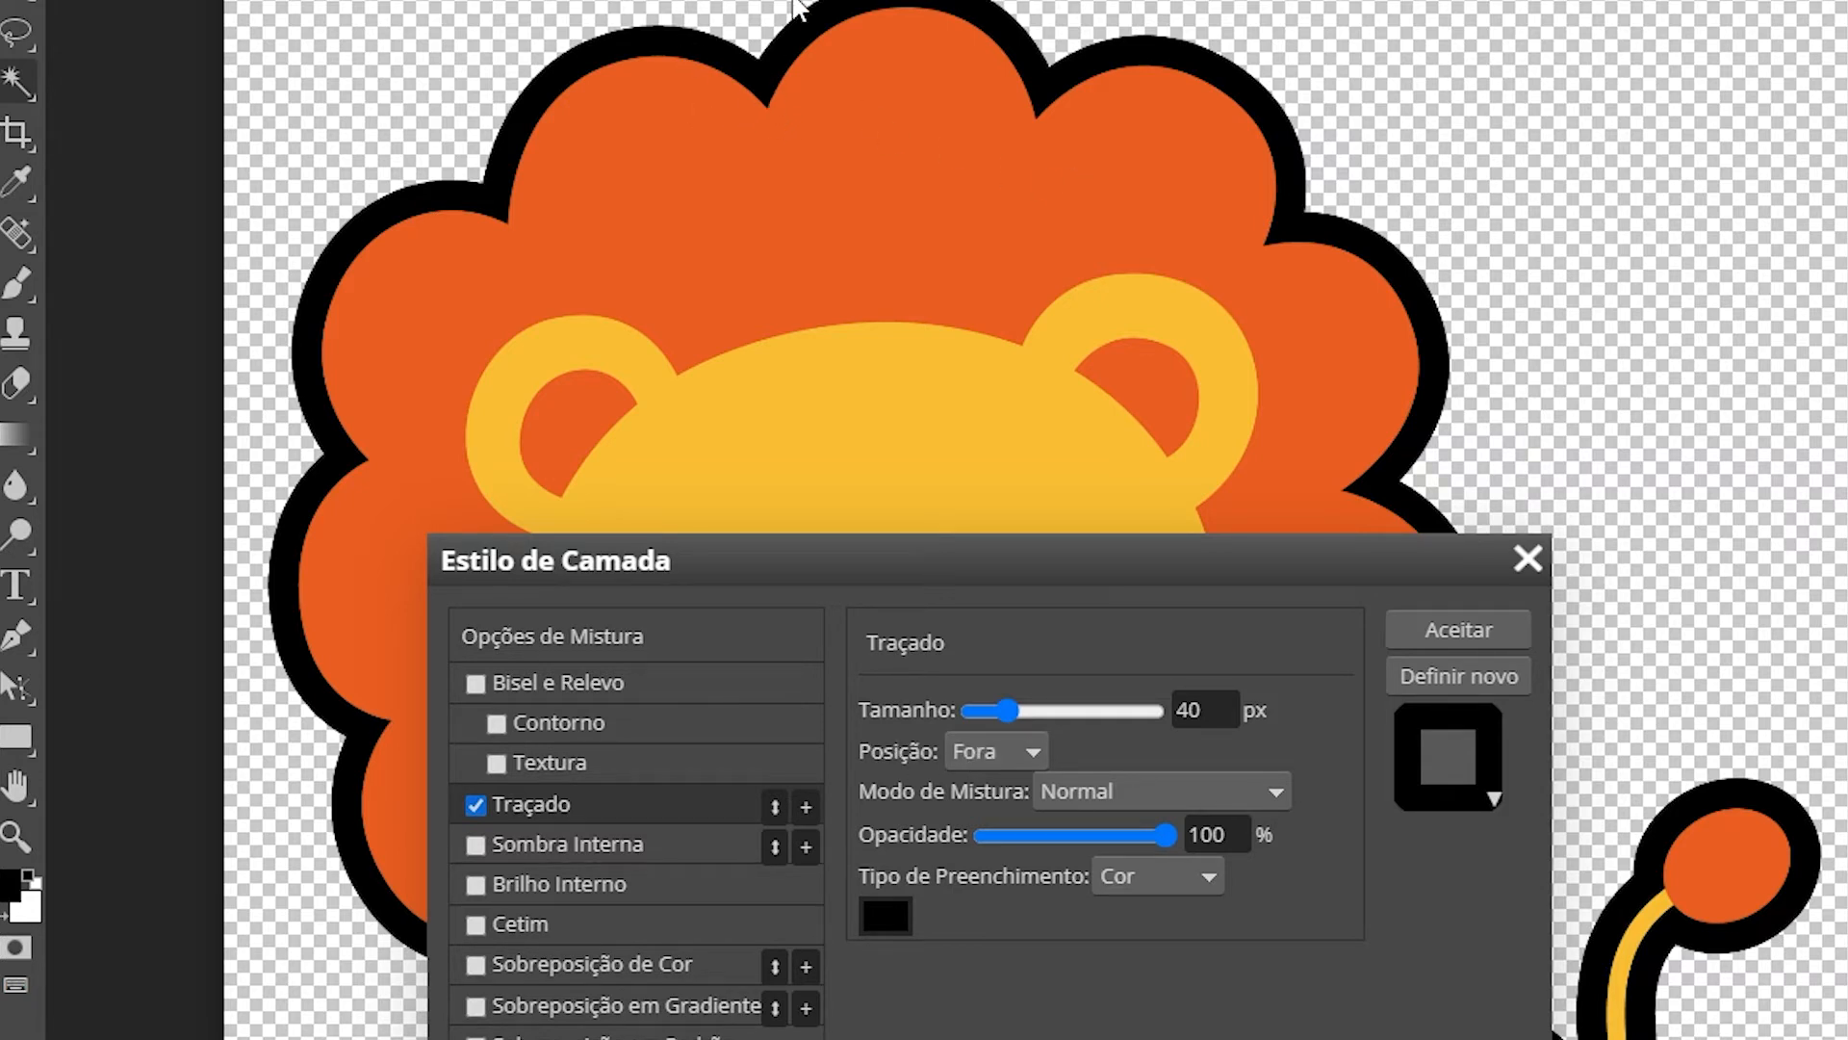
# Preview the stroke position as Centro and Dentro, return it to Fora, and apply the layer style
pyautogui.click(1030, 751)
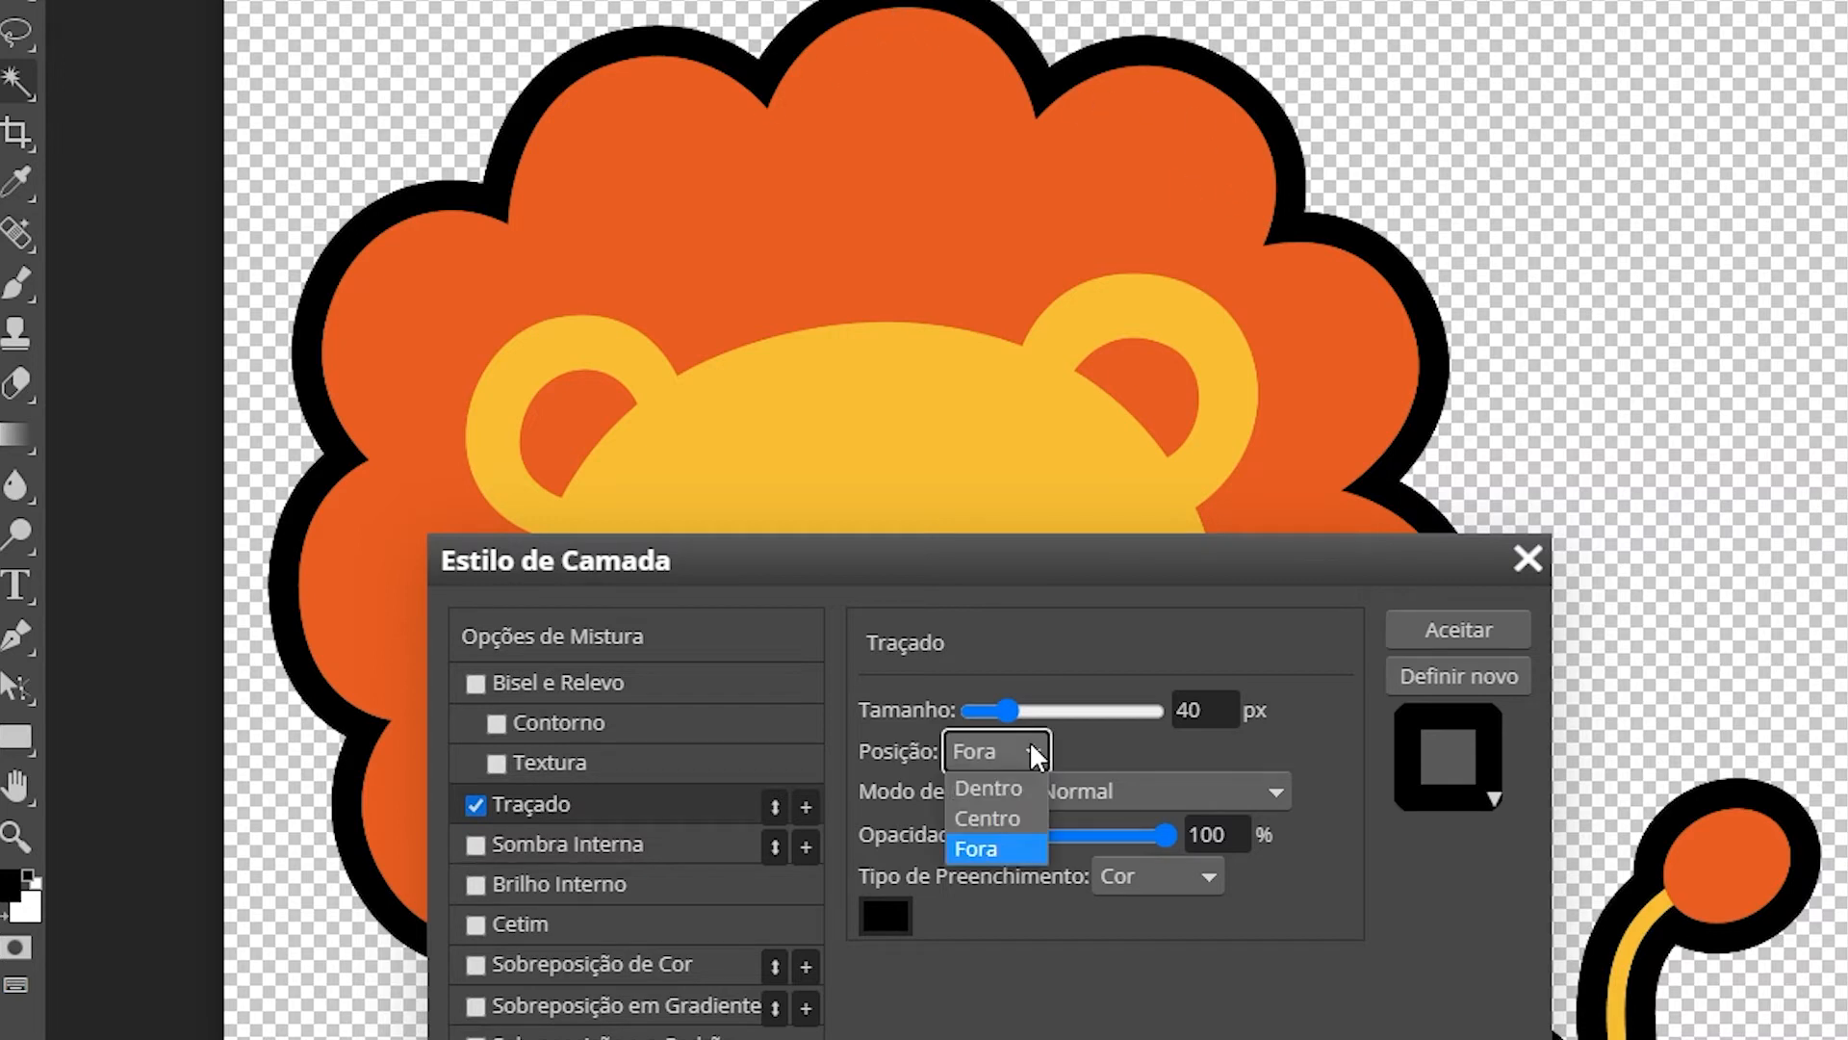
pyautogui.click(1019, 817)
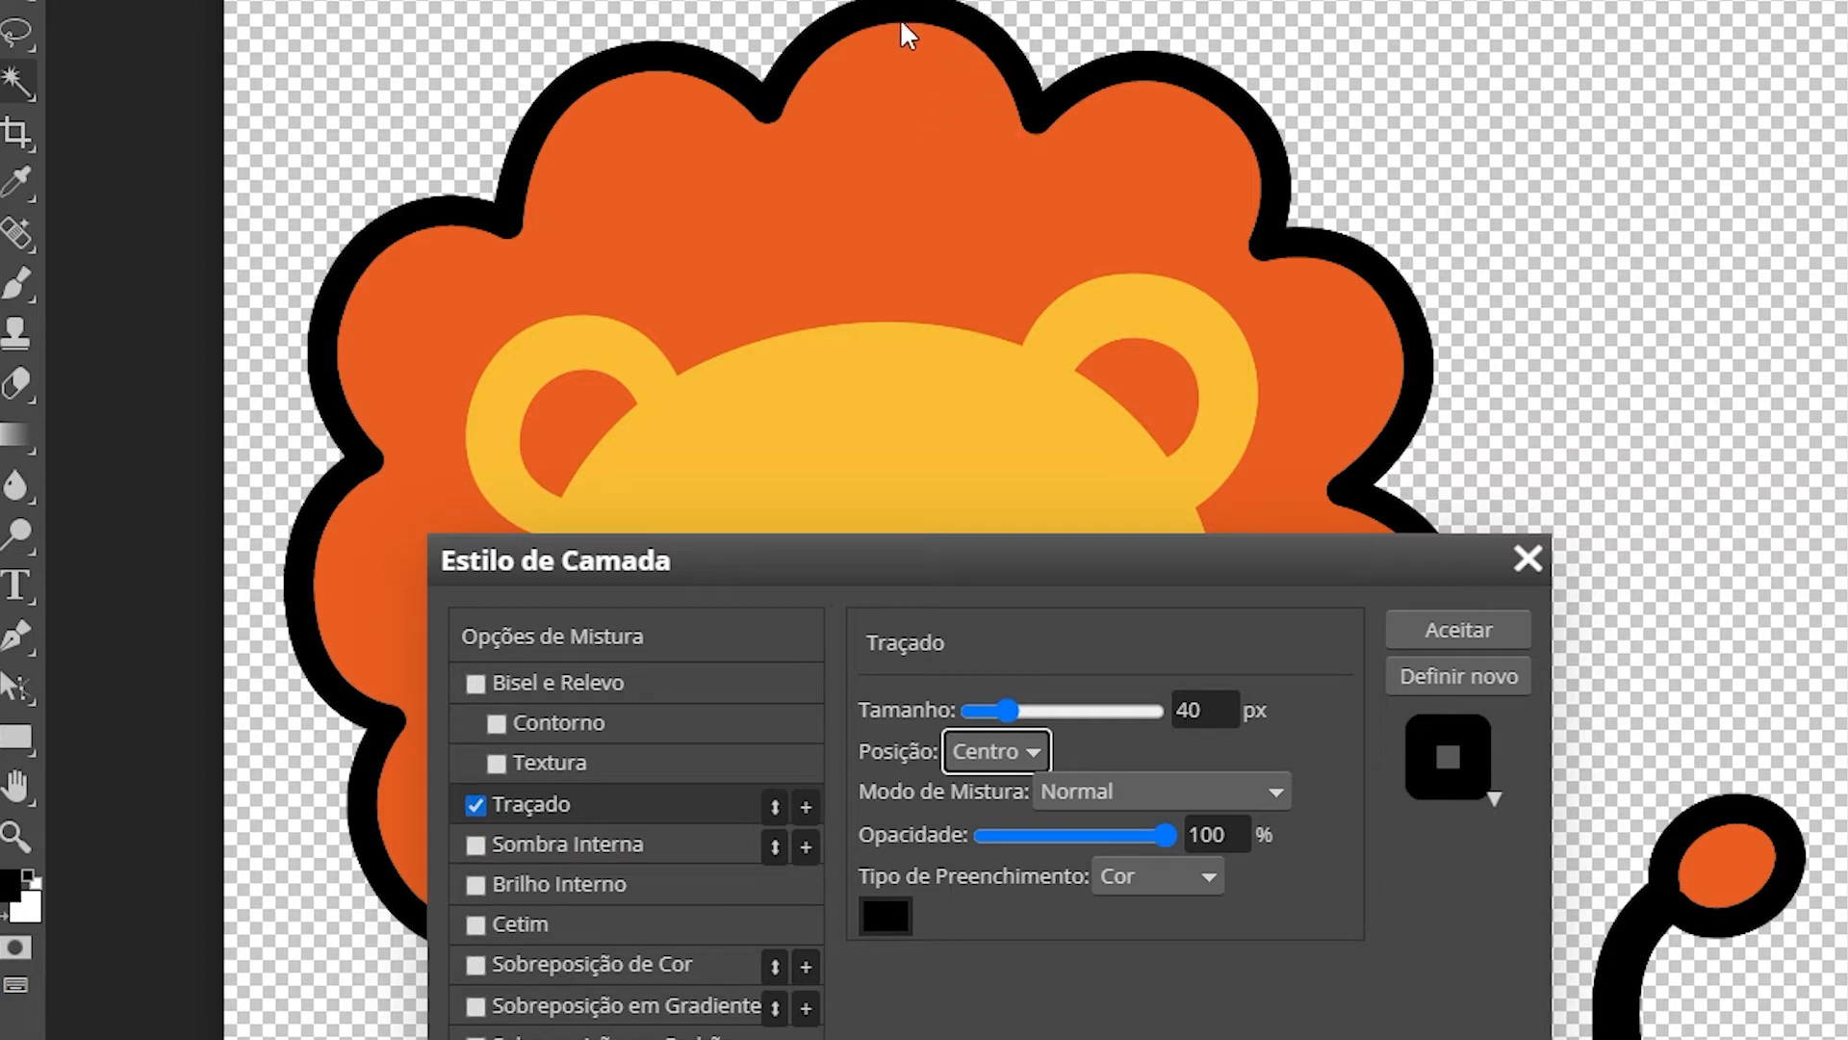
pyautogui.click(1034, 752)
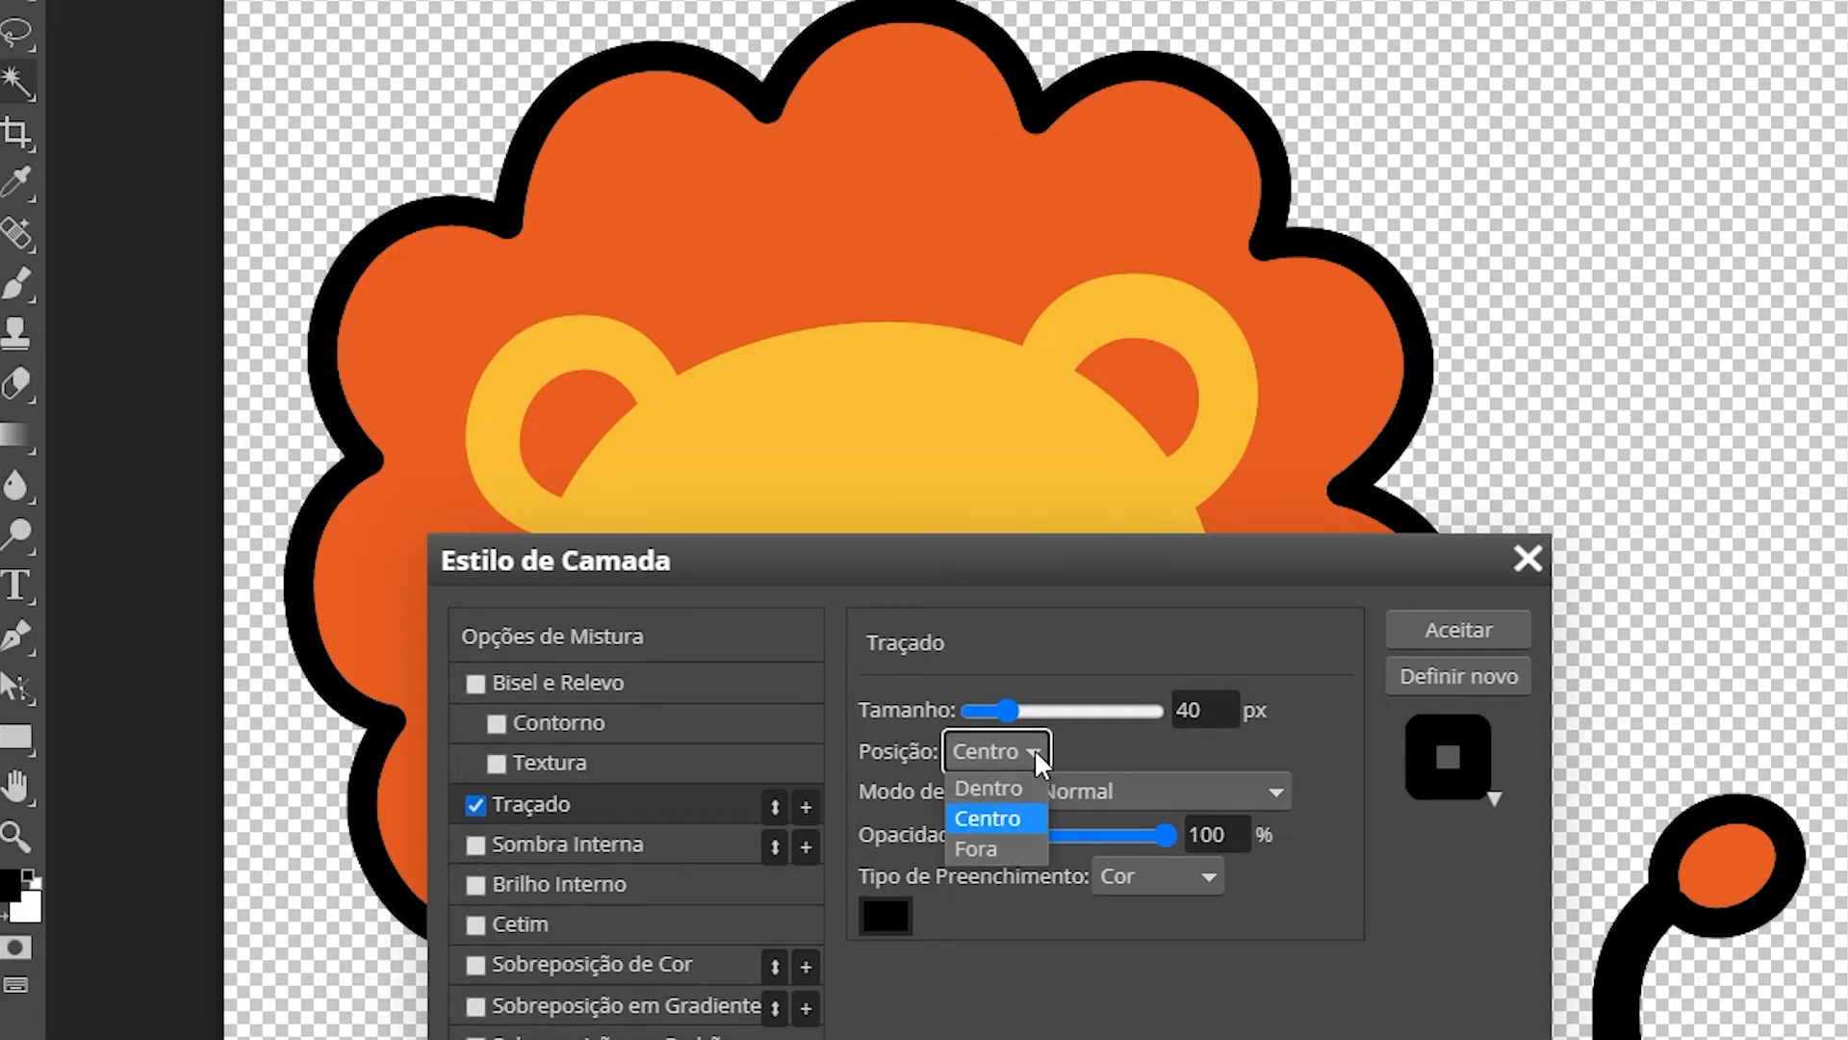
pyautogui.click(1009, 792)
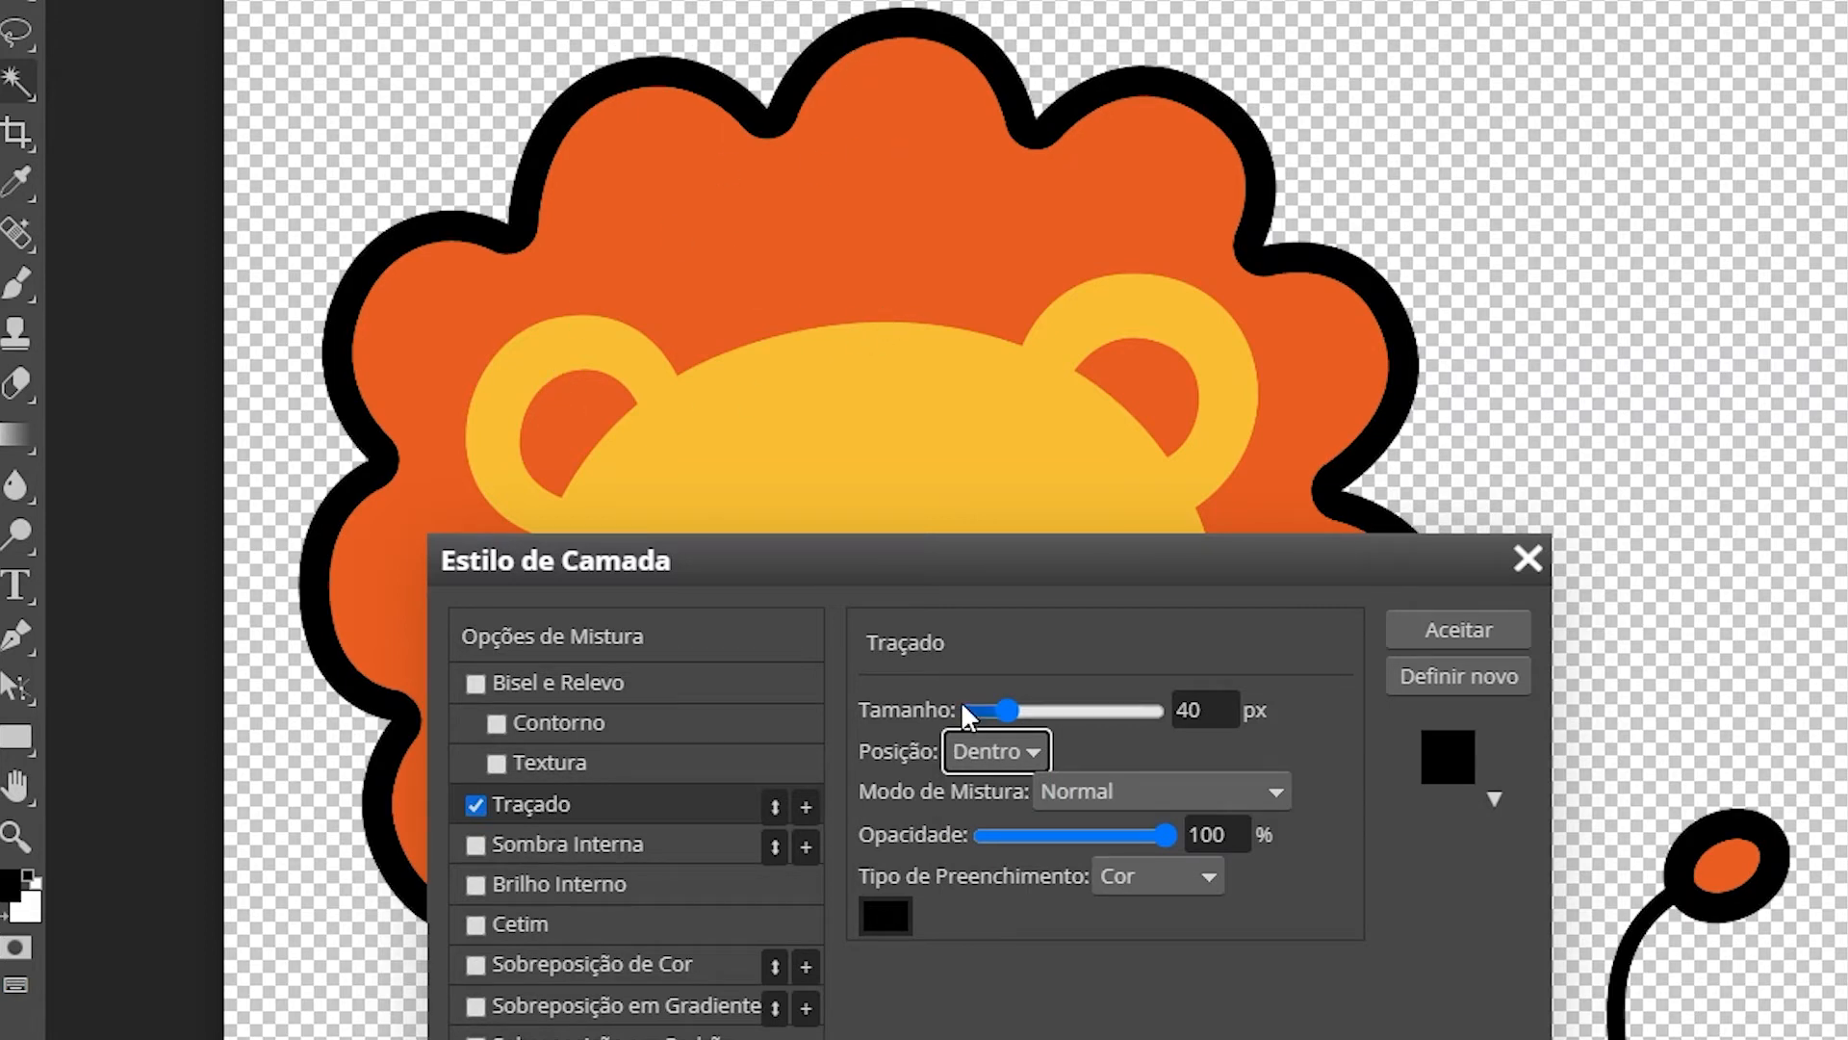
pyautogui.click(1021, 753)
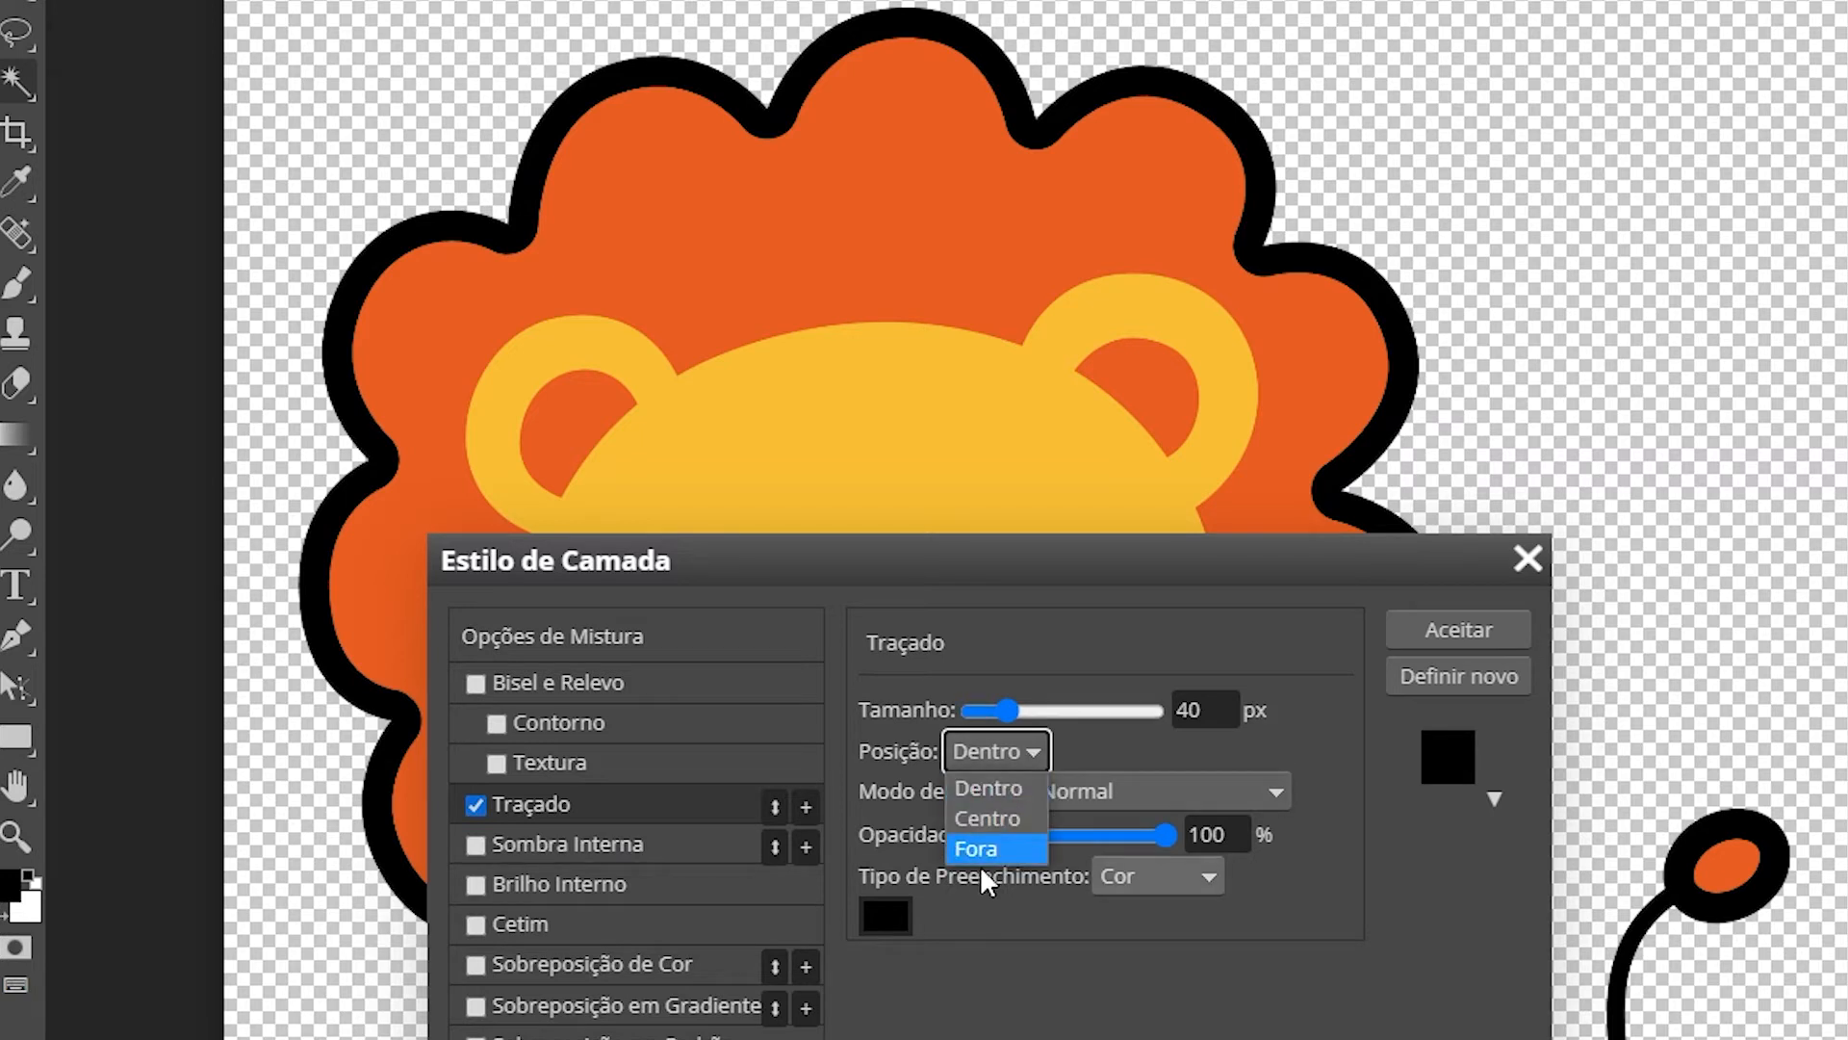
pyautogui.click(984, 849)
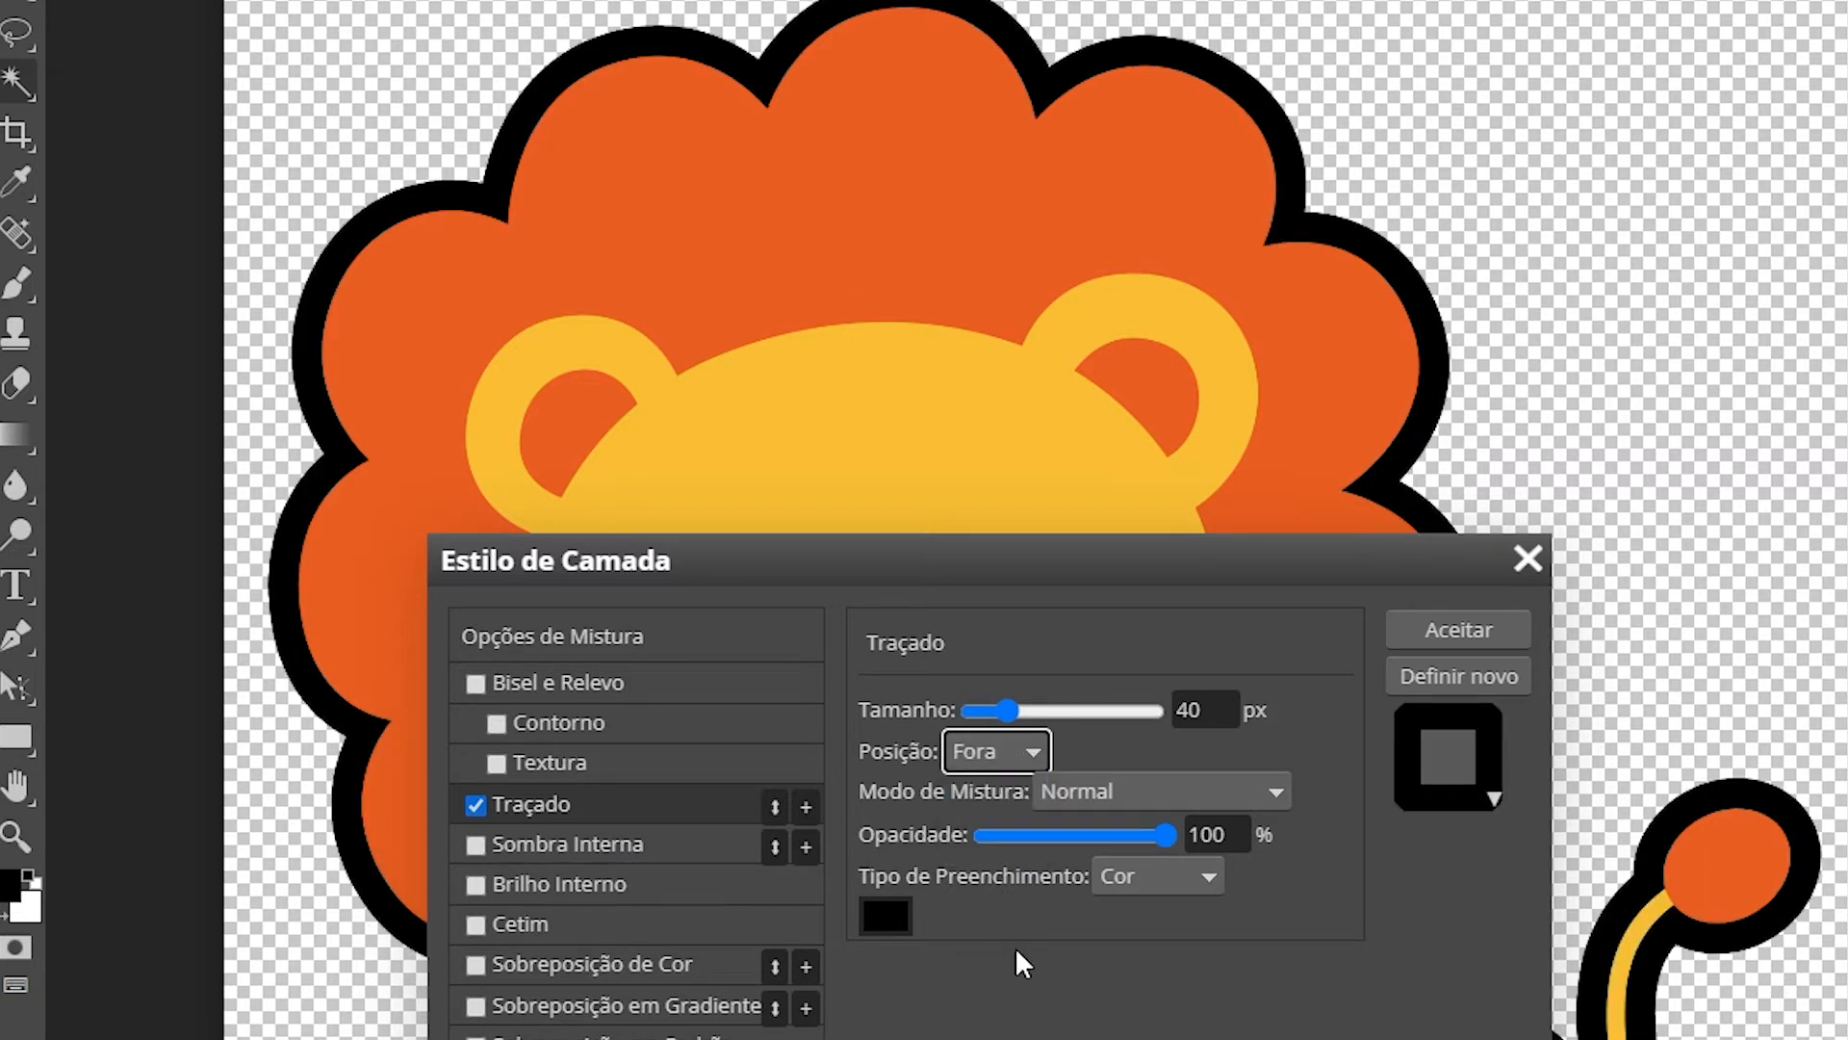
pyautogui.click(1475, 629)
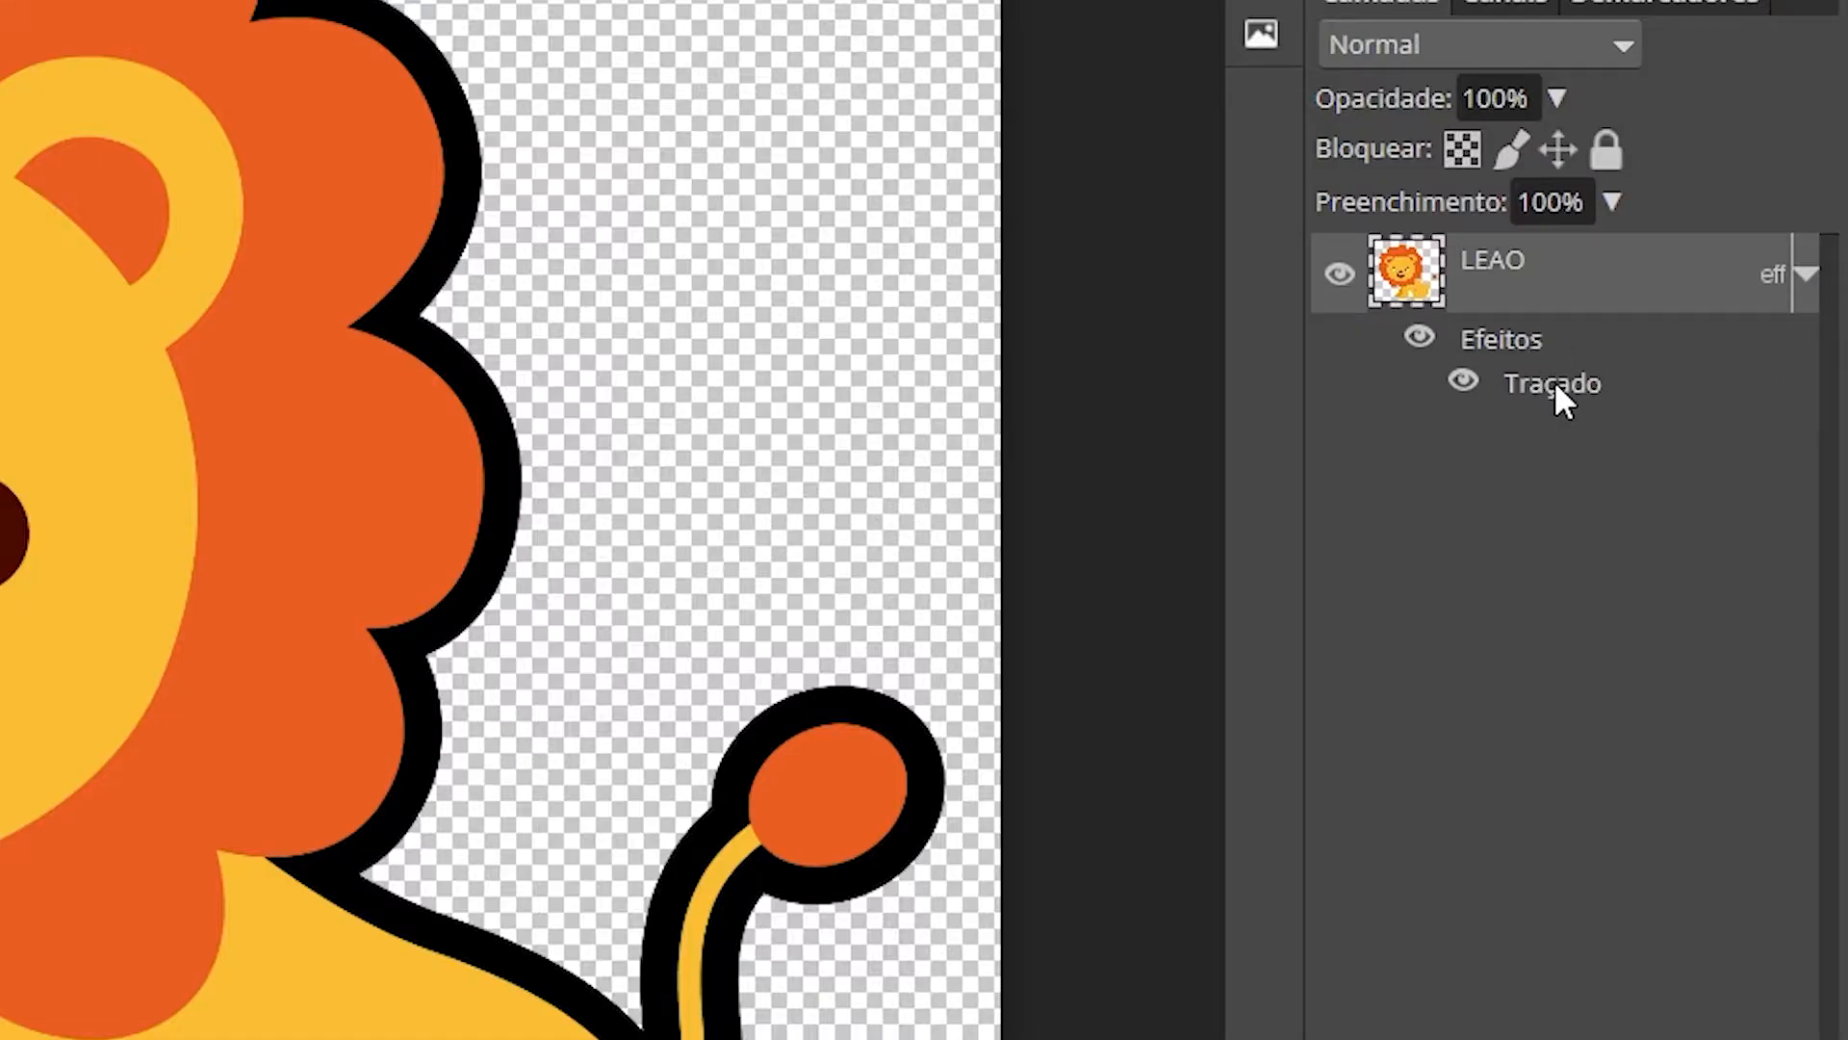
# Hide and show the Traçado effect of the LEAO layer to compare the lion with and without its outline
pyautogui.click(1471, 395)
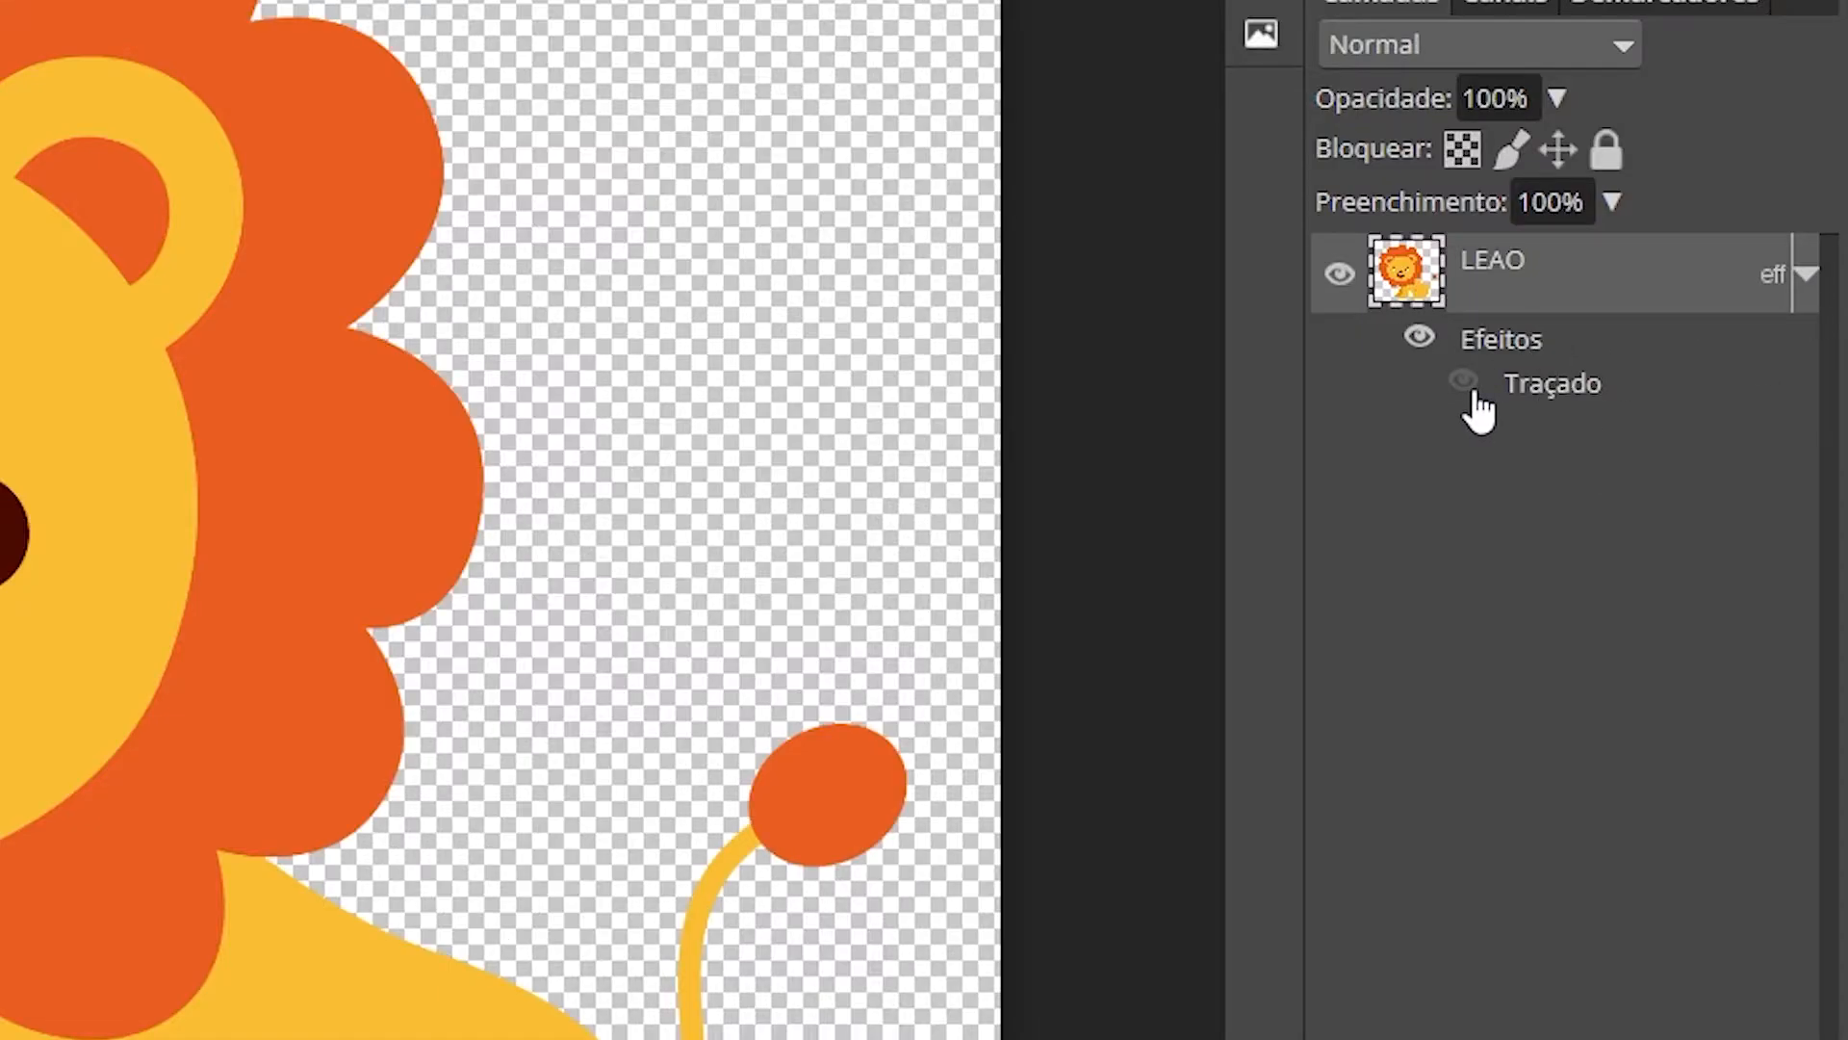
pyautogui.click(1465, 385)
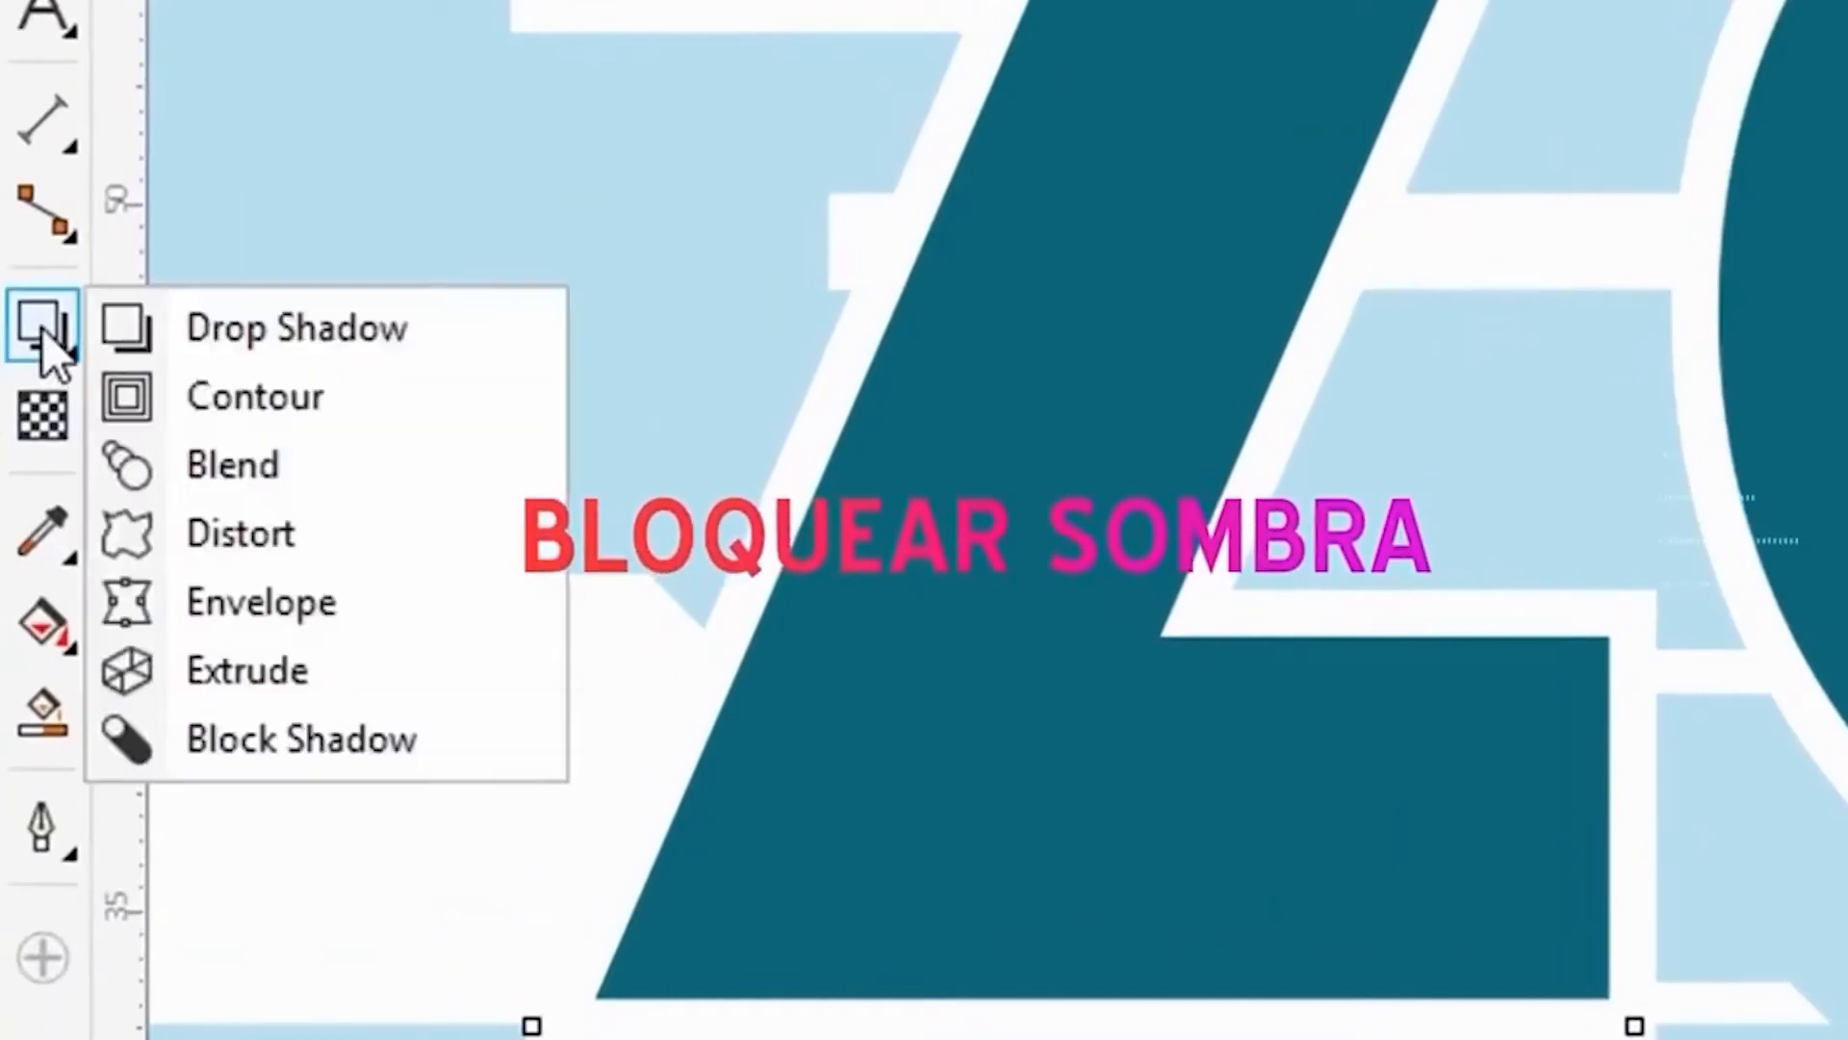
pyautogui.click(300, 742)
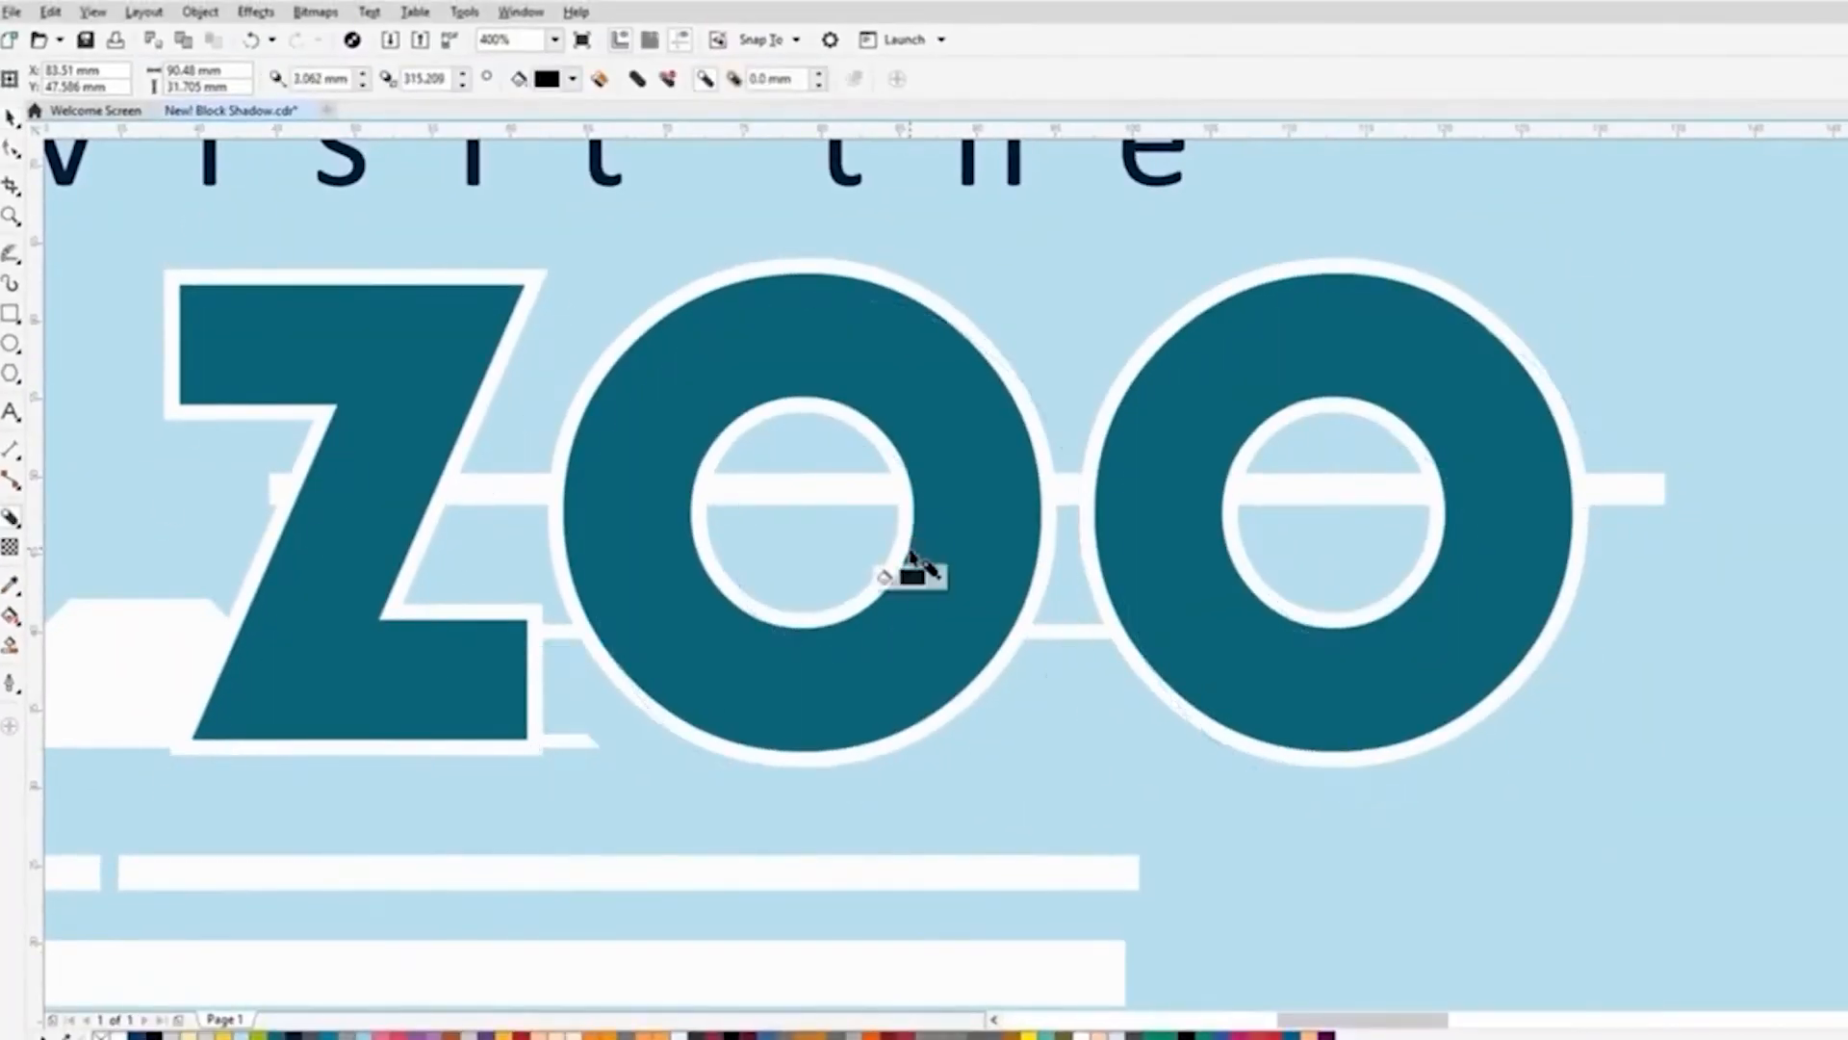
pyautogui.moveTo(912, 561); pyautogui.dragTo(904, 568)
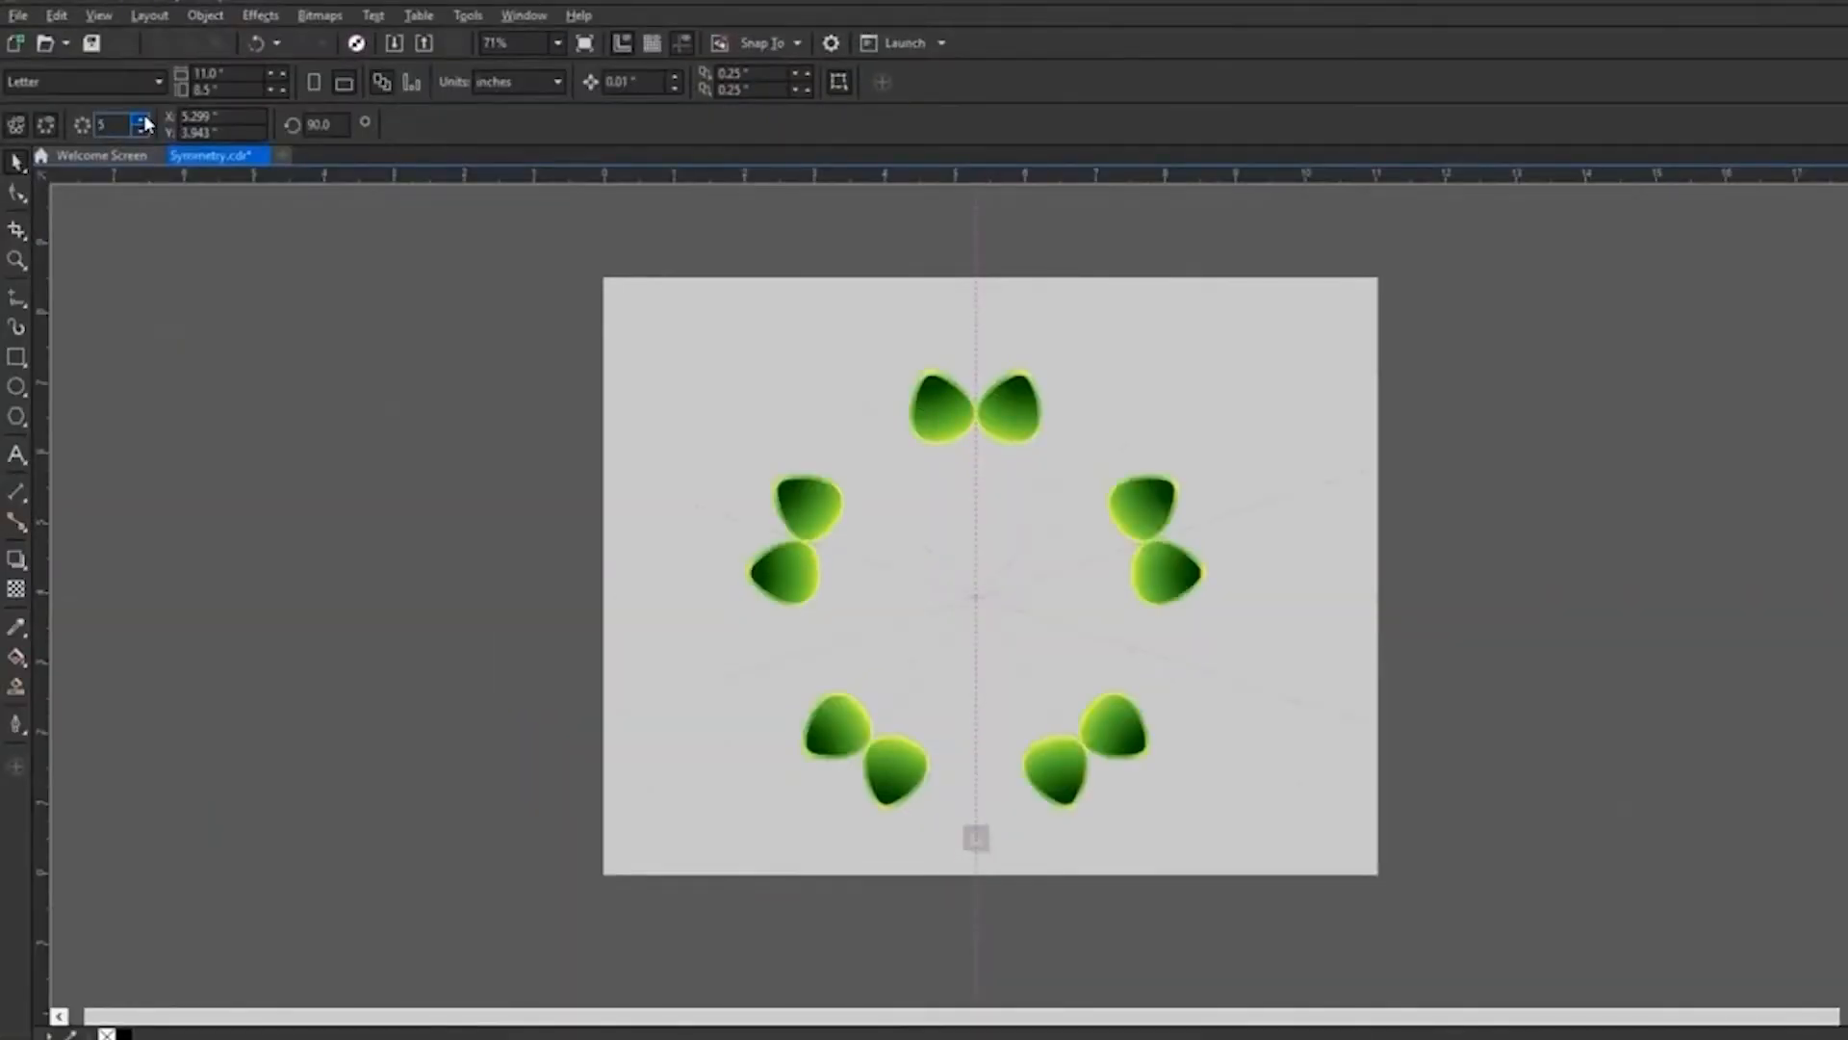
pyautogui.click(144, 124)
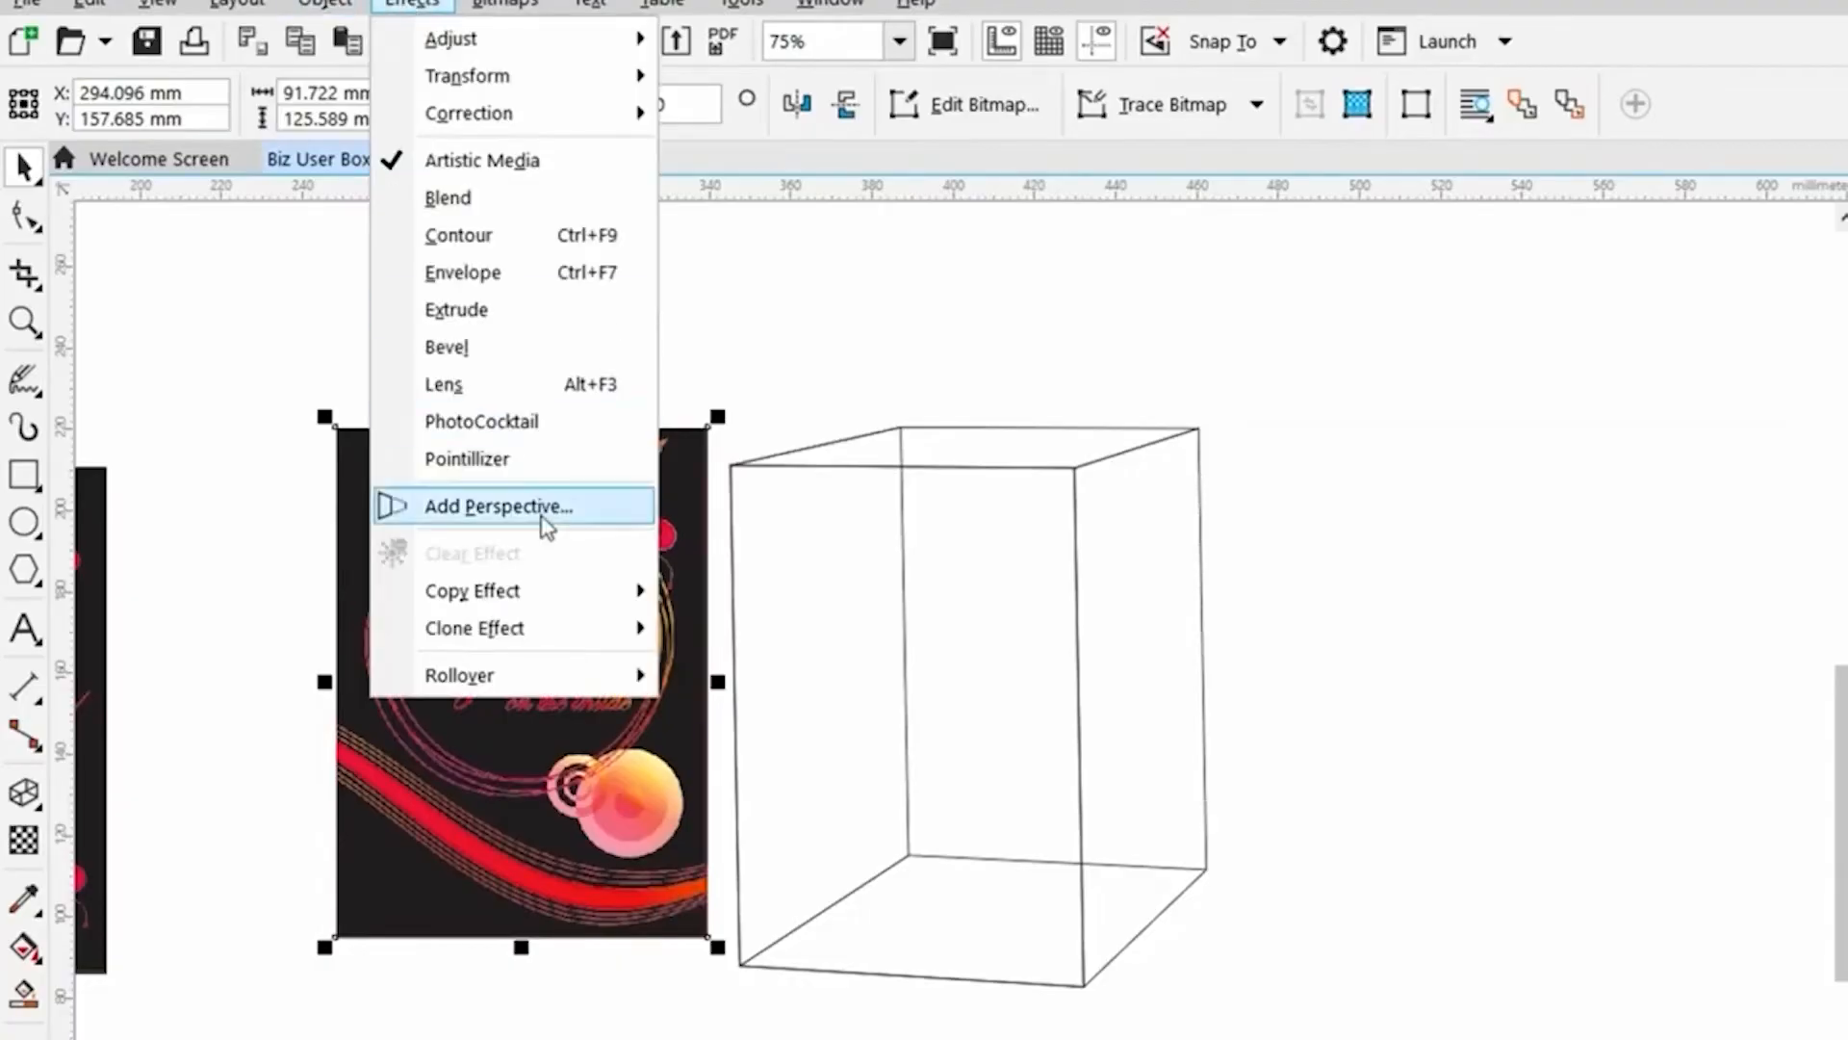
pyautogui.click(549, 521)
pyautogui.moveTo(711, 937); pyautogui.dragTo(1083, 985)
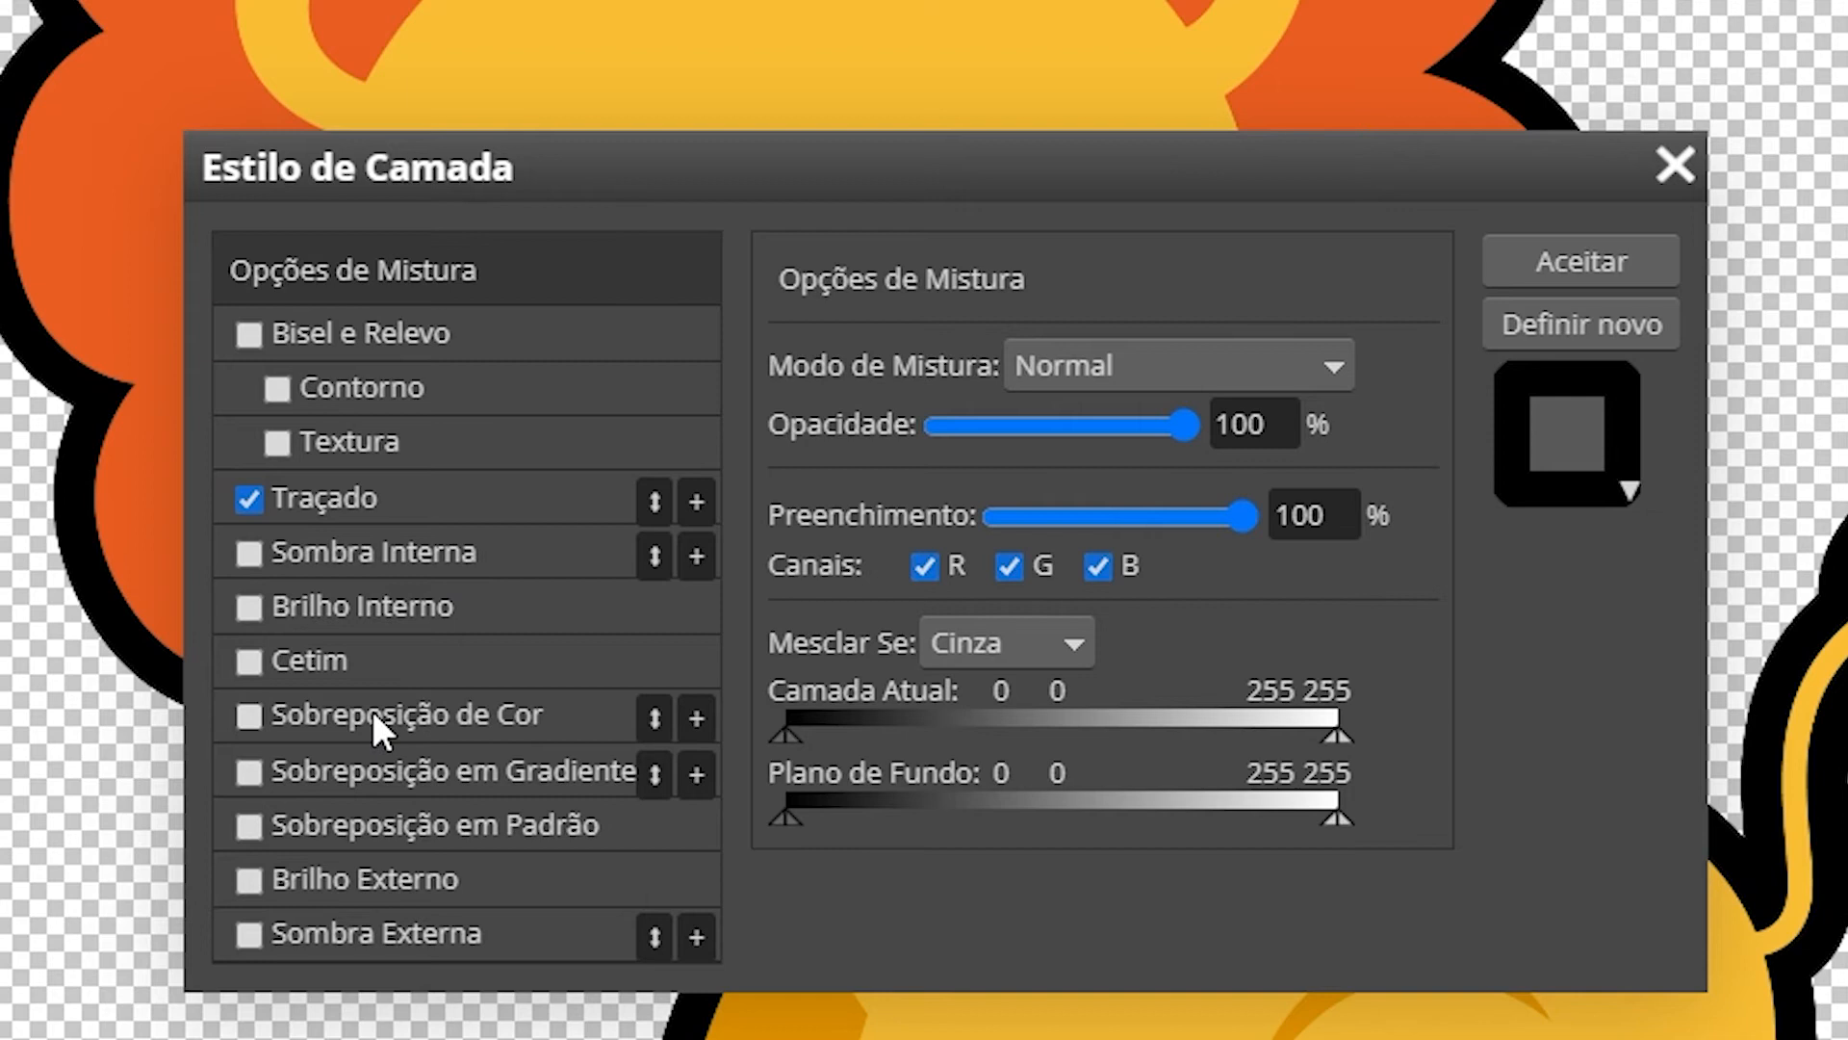
# Add a Sobreposição de Cor effect in yellow (f6ff09) to the LEAO layer and apply the layer style
pyautogui.click(460, 710)
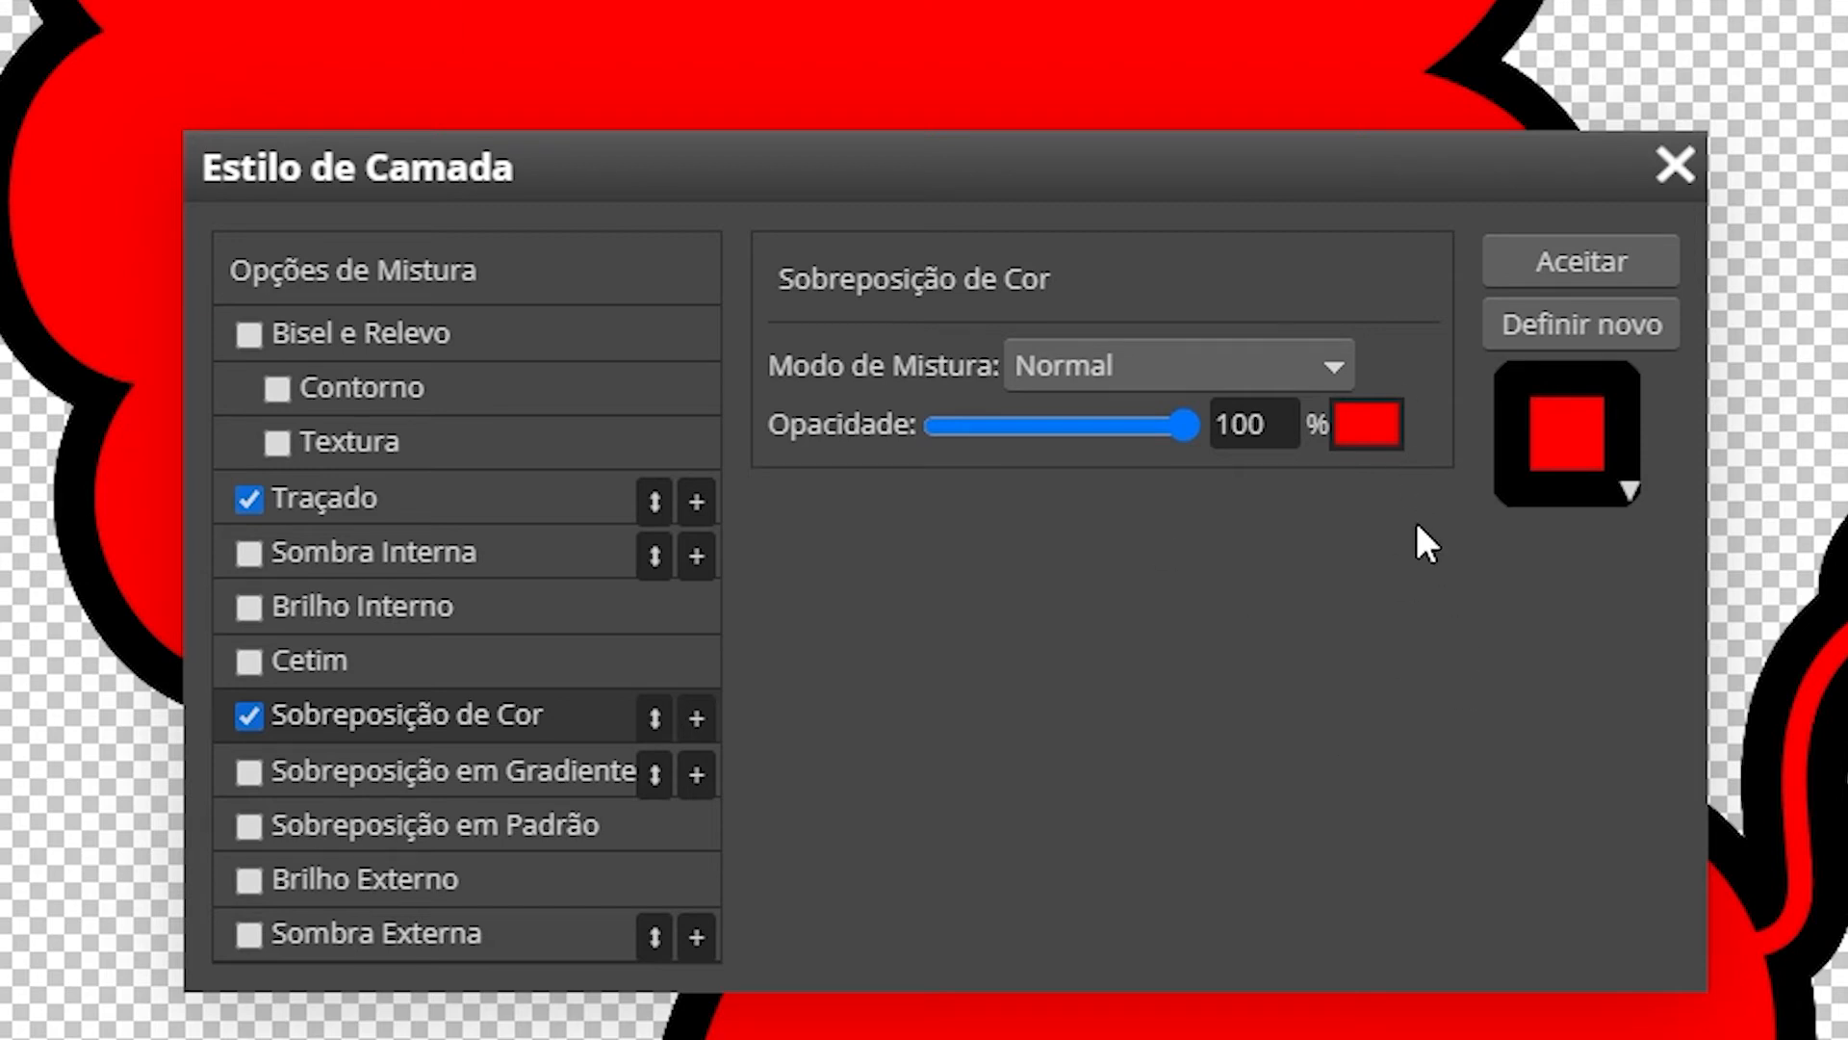
pyautogui.click(1365, 425)
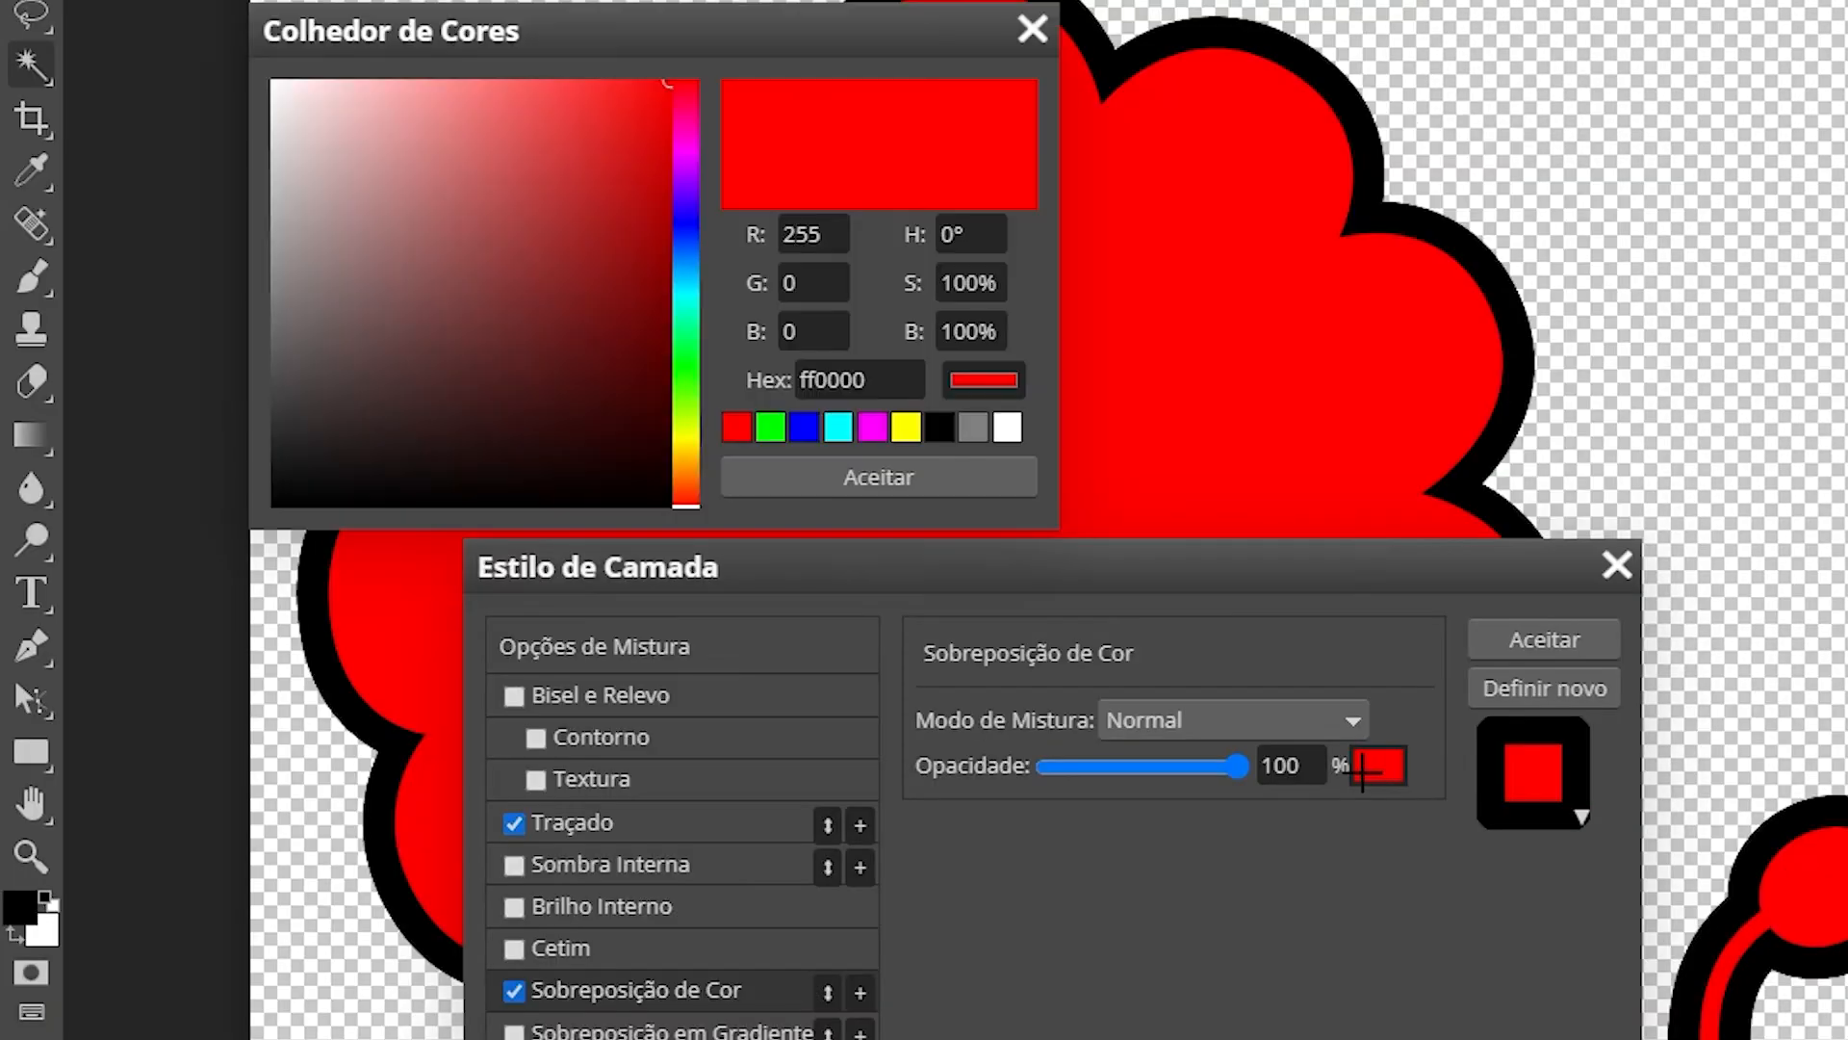
pyautogui.click(671, 350)
pyautogui.click(685, 432)
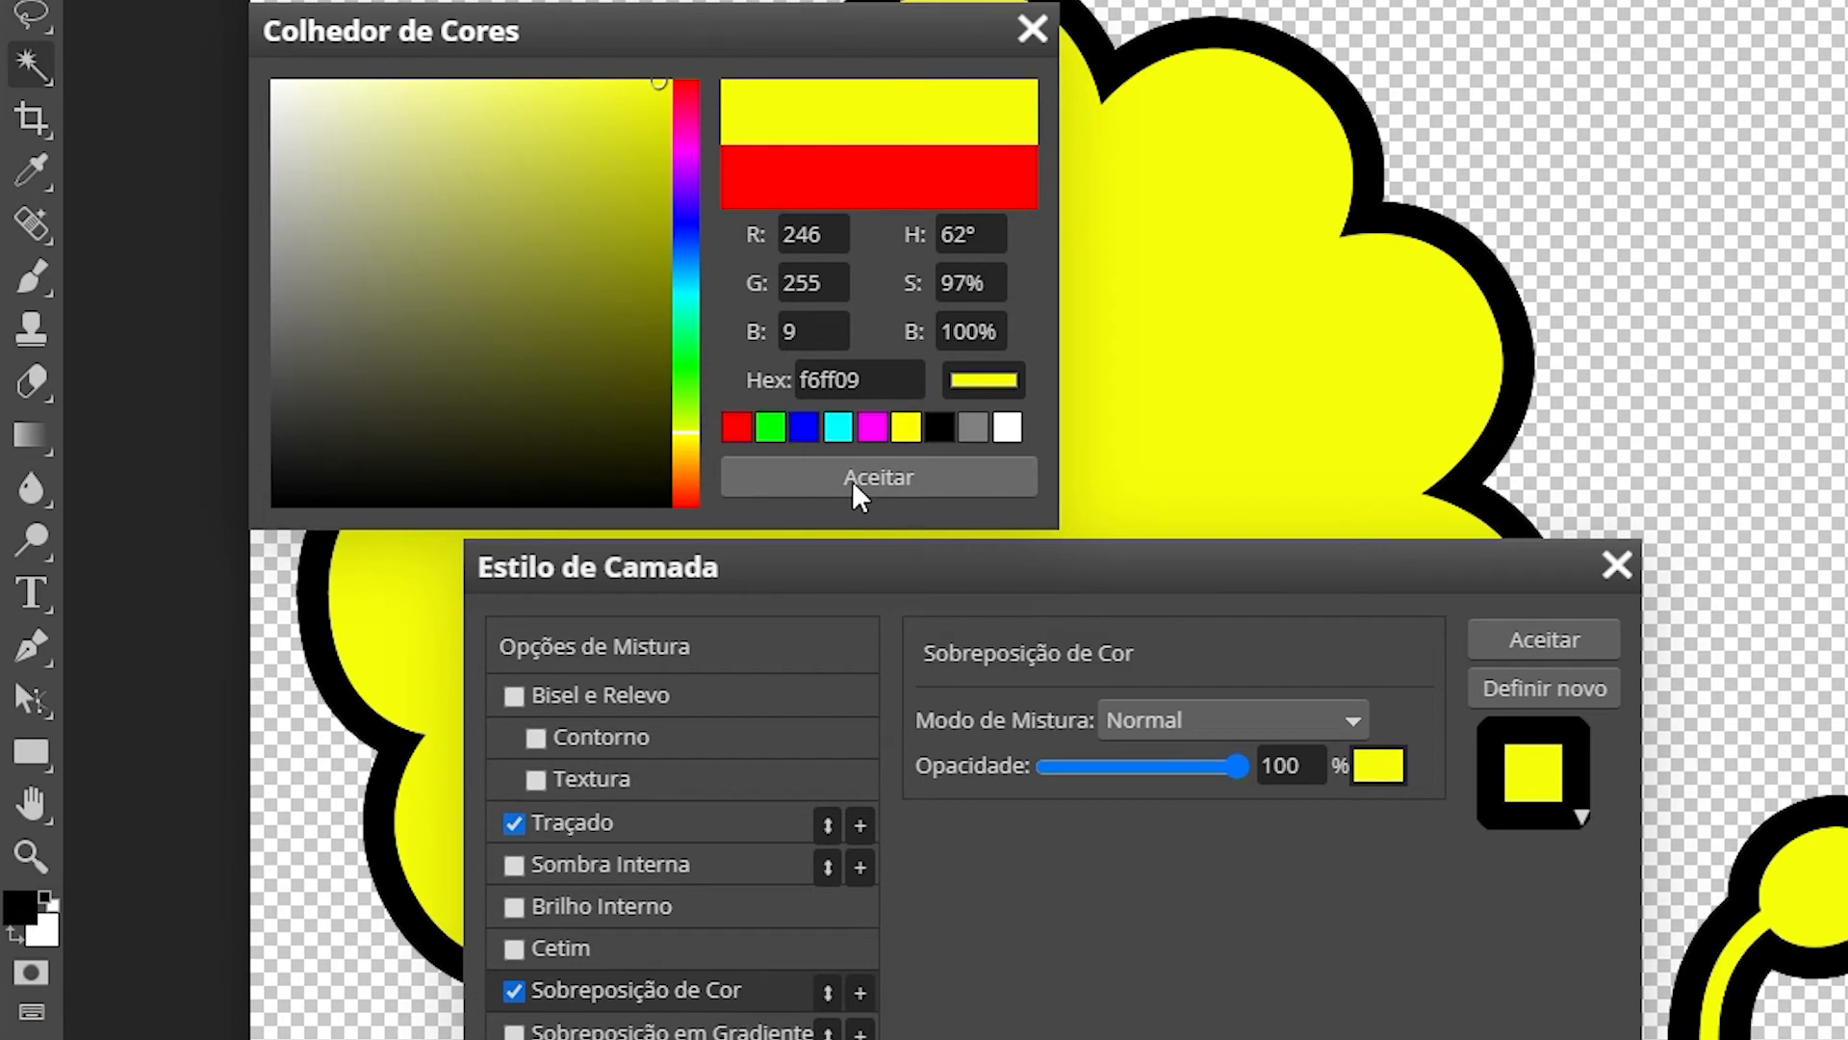
pyautogui.click(878, 479)
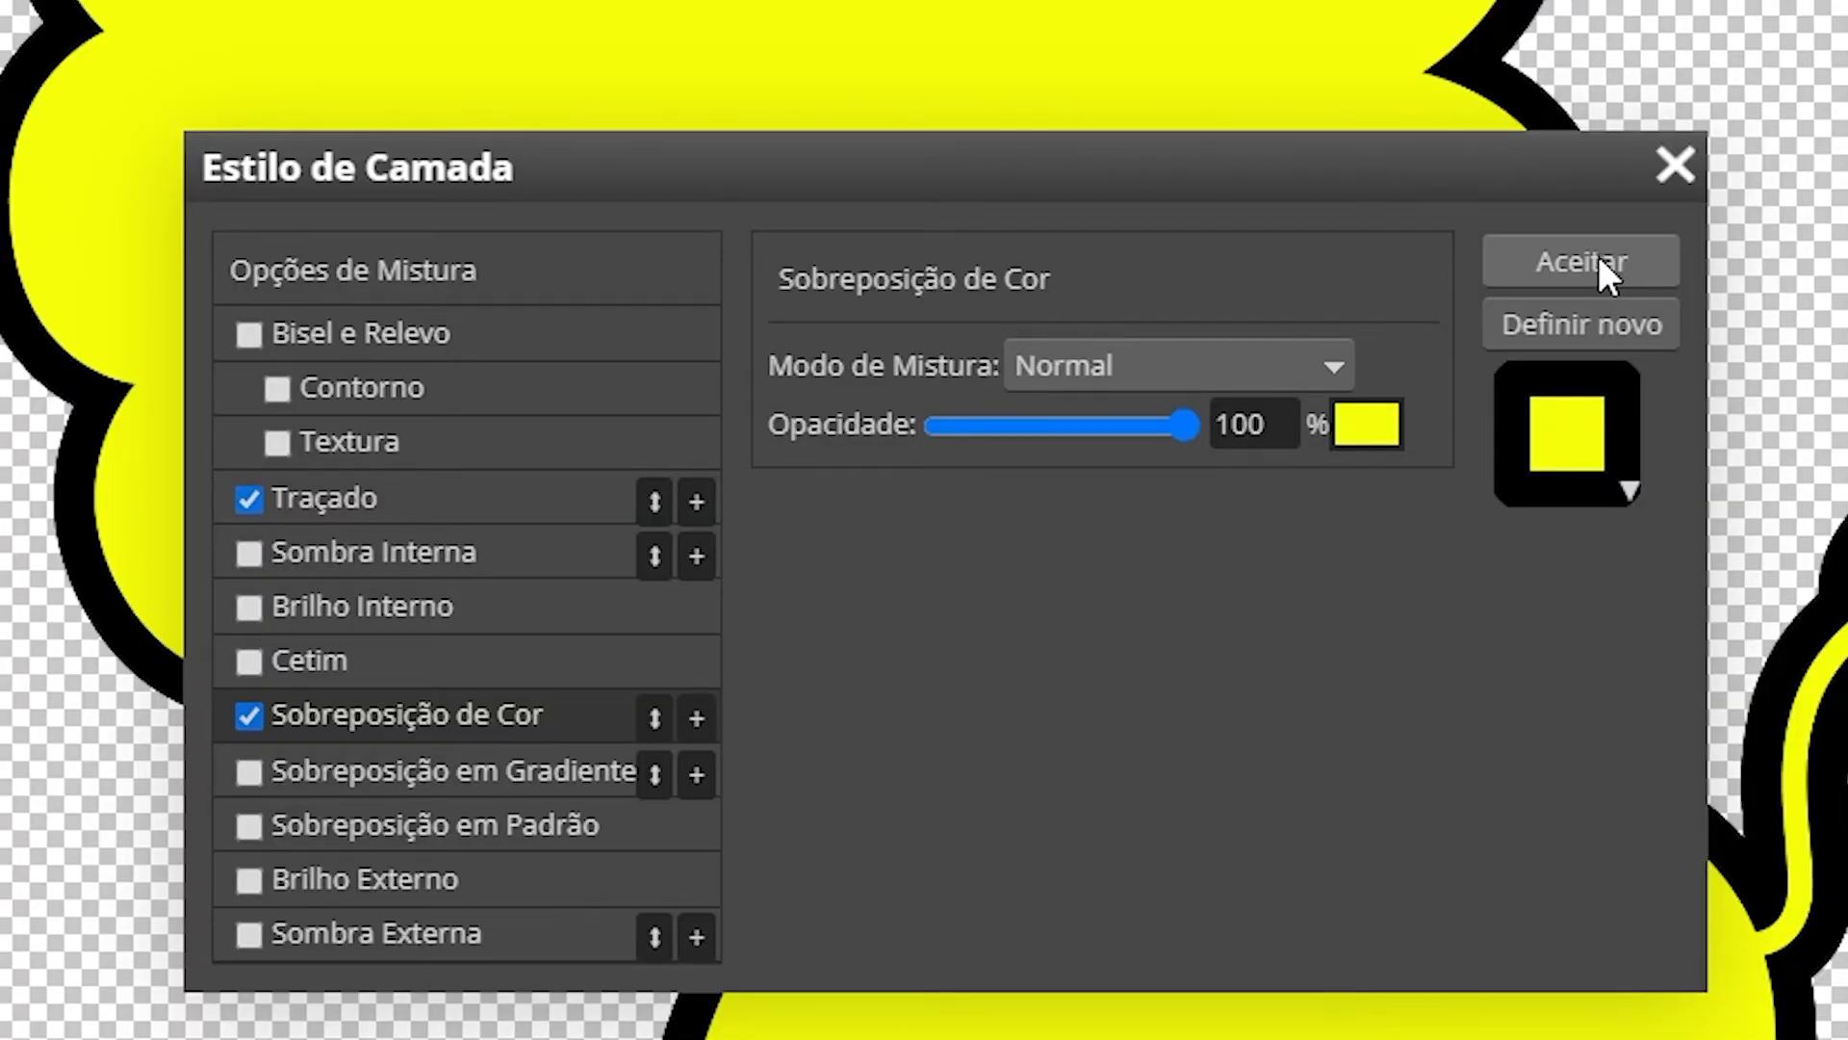
pyautogui.click(1598, 258)
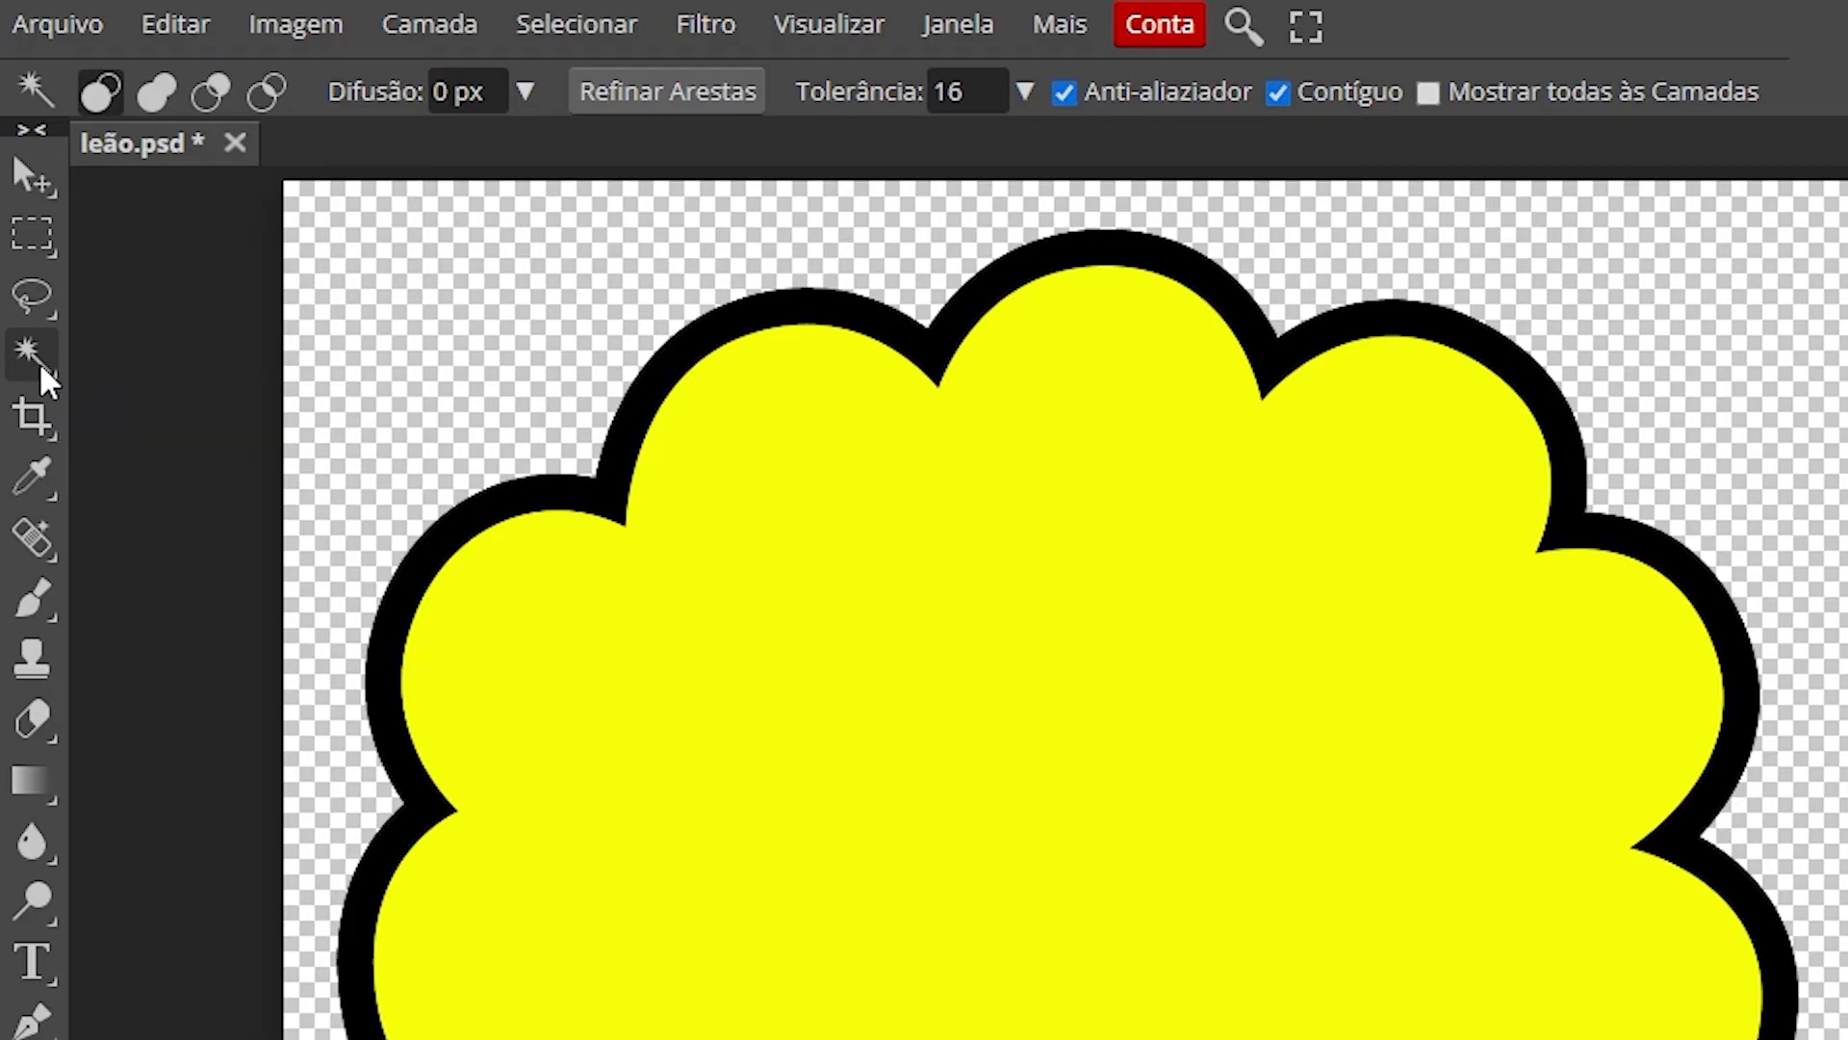
# Try to select the yellow-covered lion with the Magic Wand, sampling its face, mane and body
pyautogui.rightClick(24, 191)
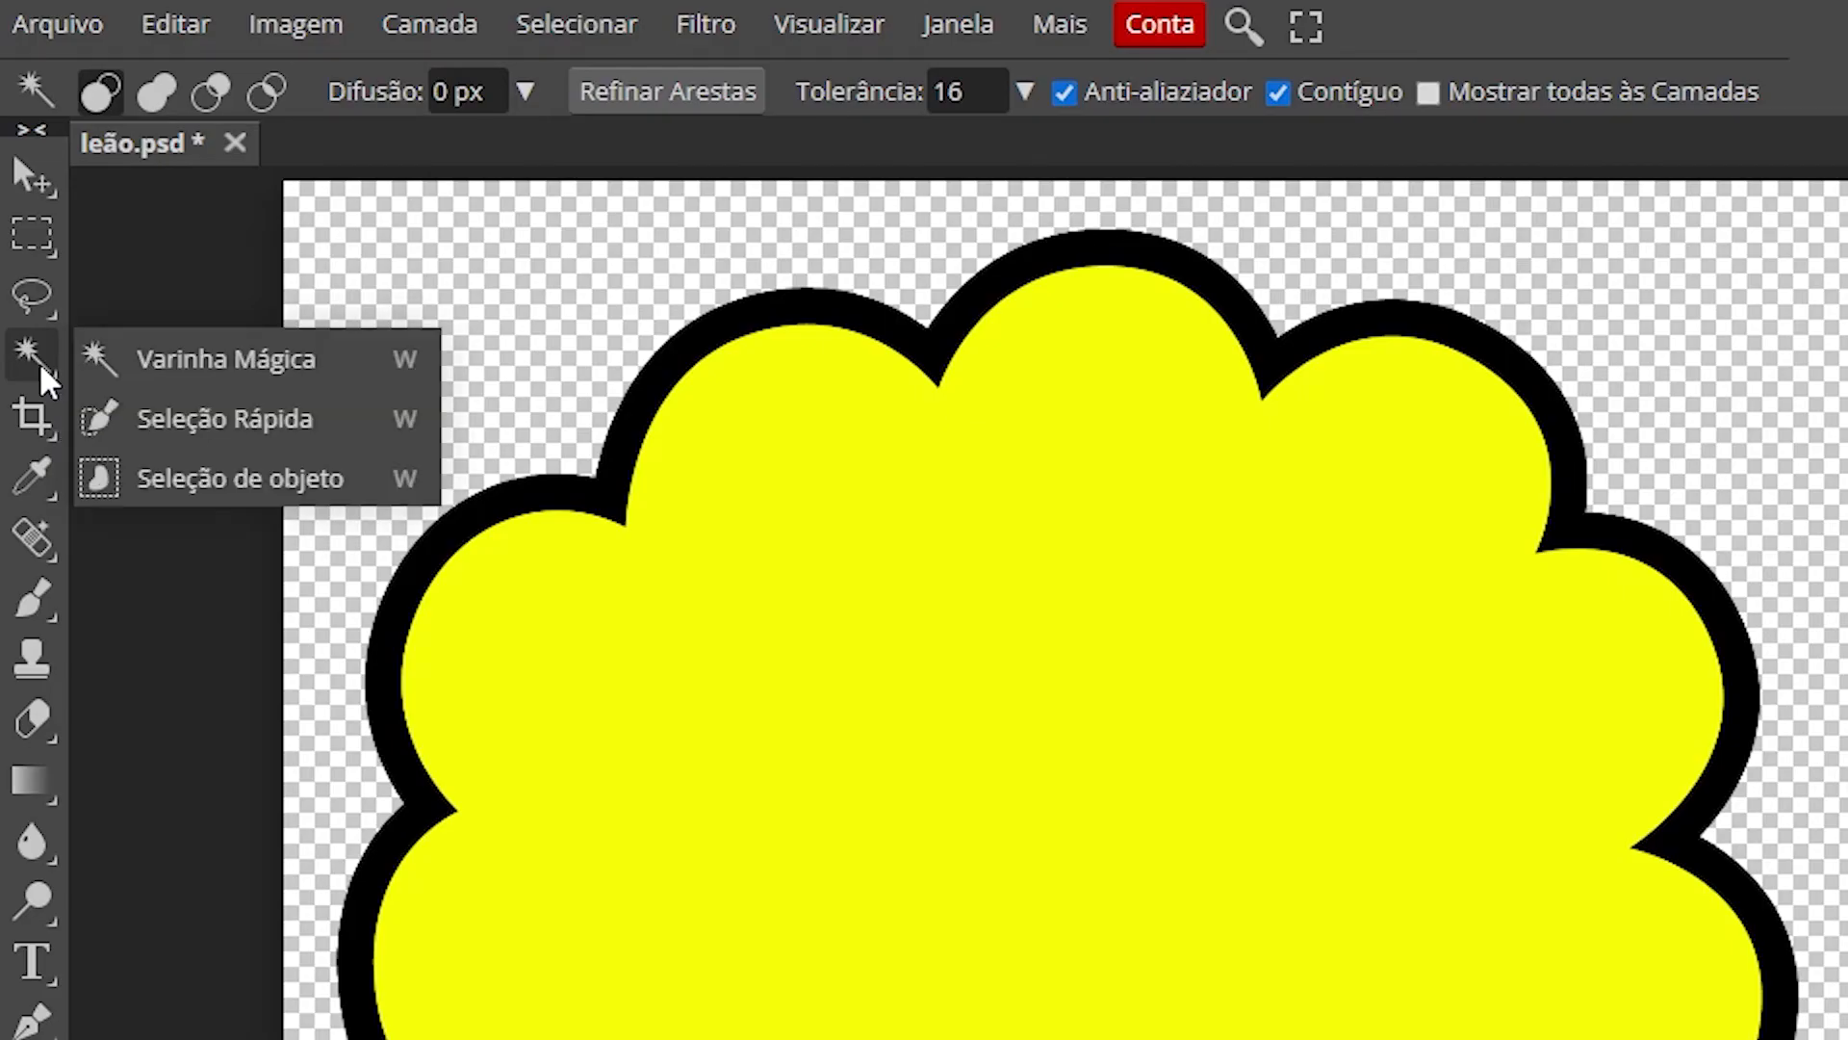
pyautogui.click(226, 359)
pyautogui.click(887, 834)
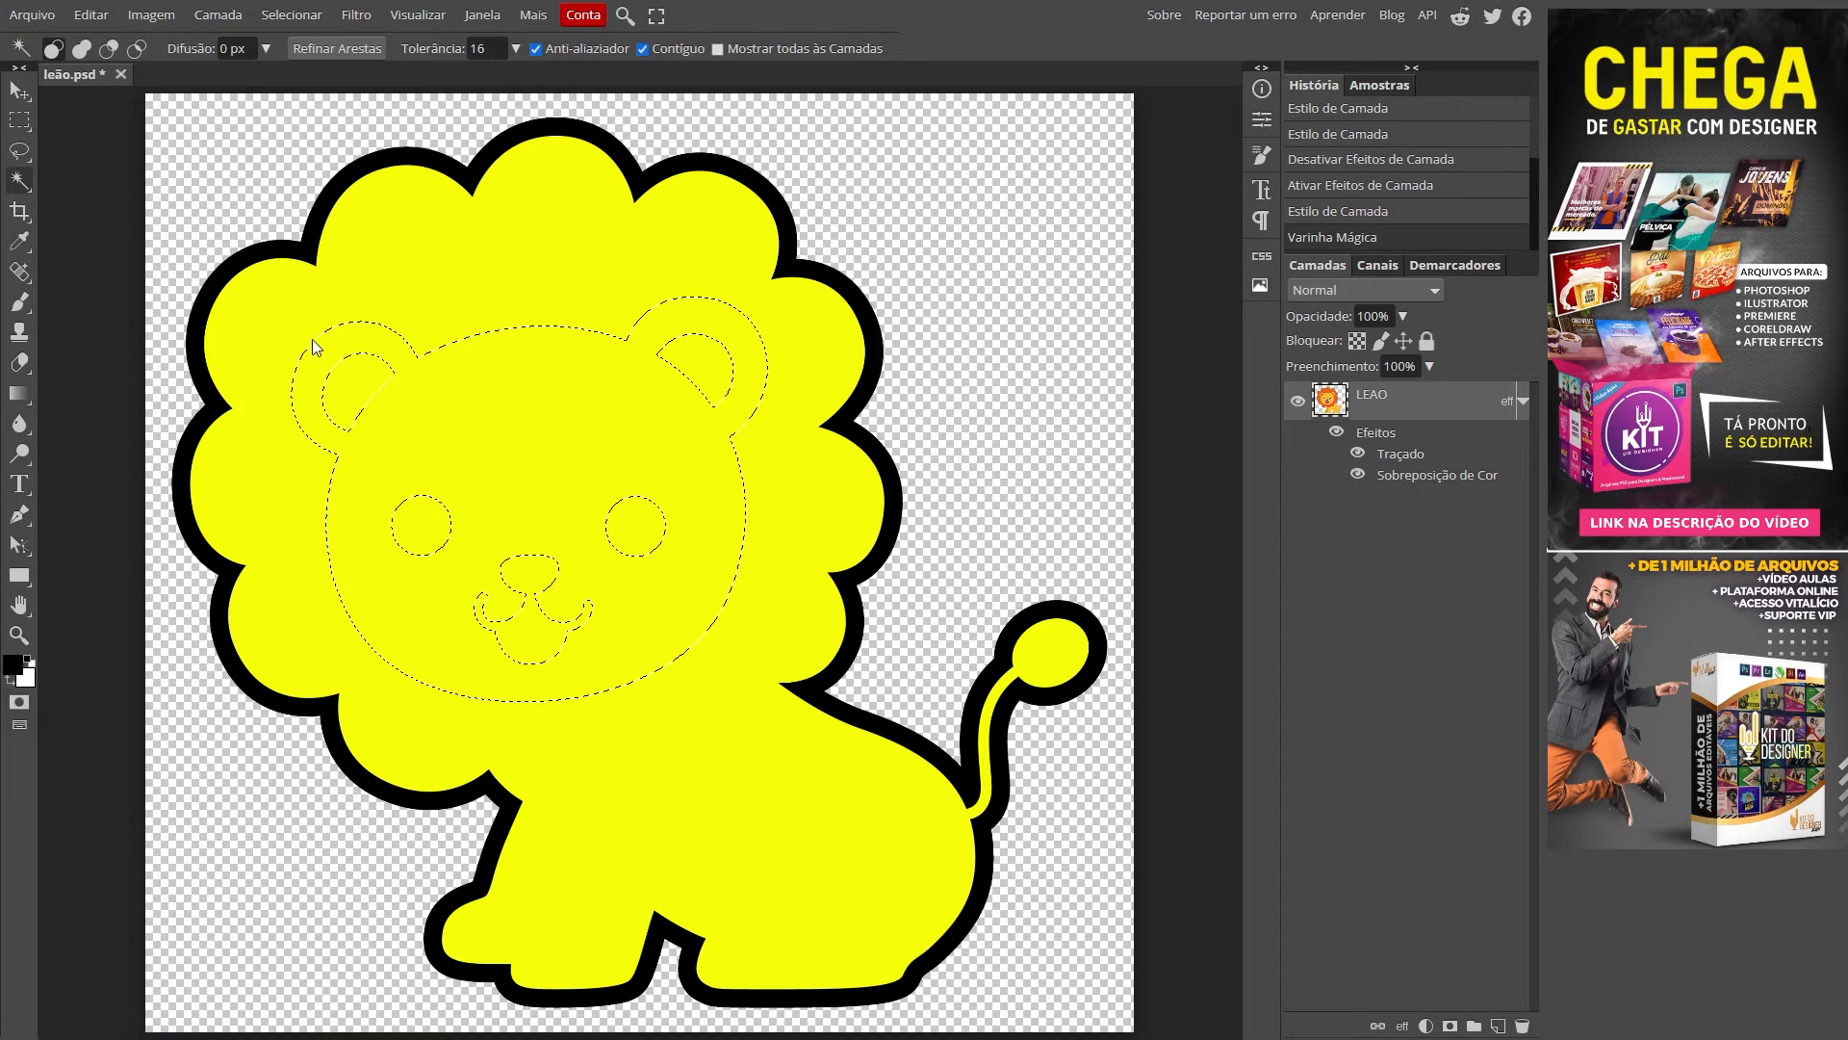
pyautogui.click(556, 279)
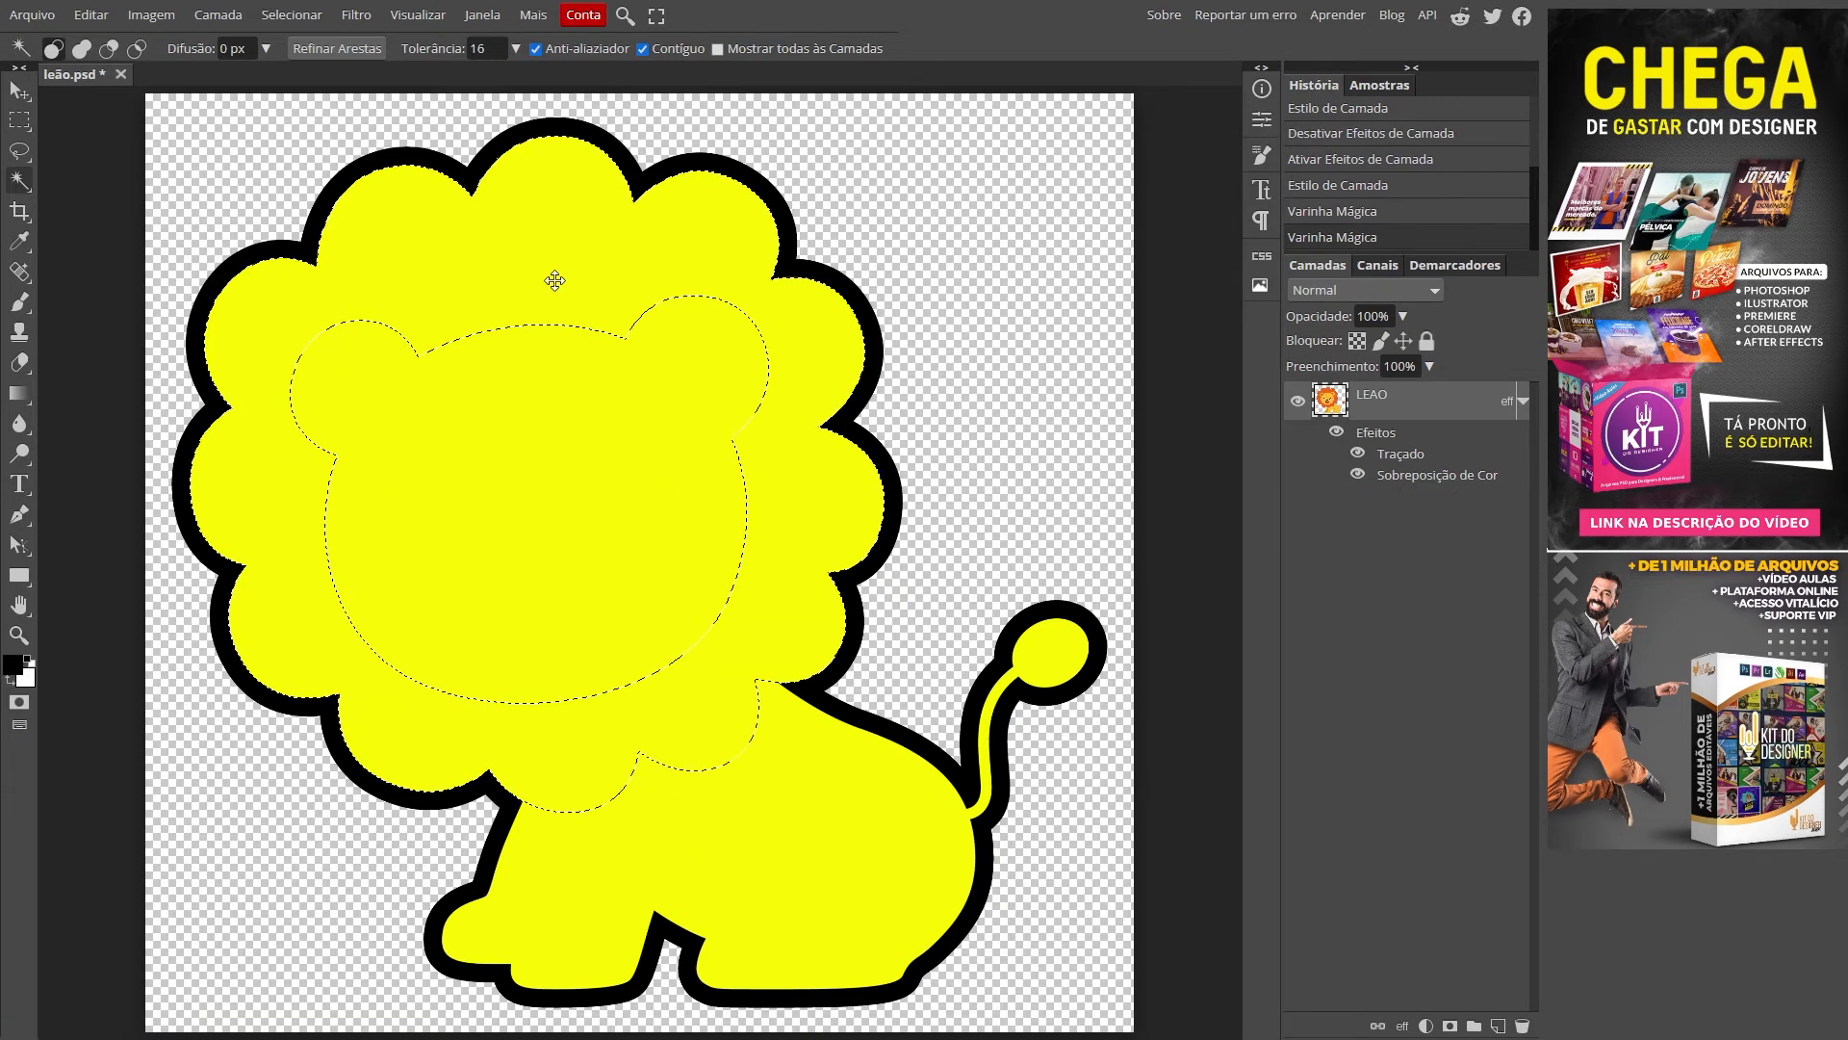
pyautogui.click(800, 770)
pyautogui.click(642, 472)
pyautogui.click(533, 274)
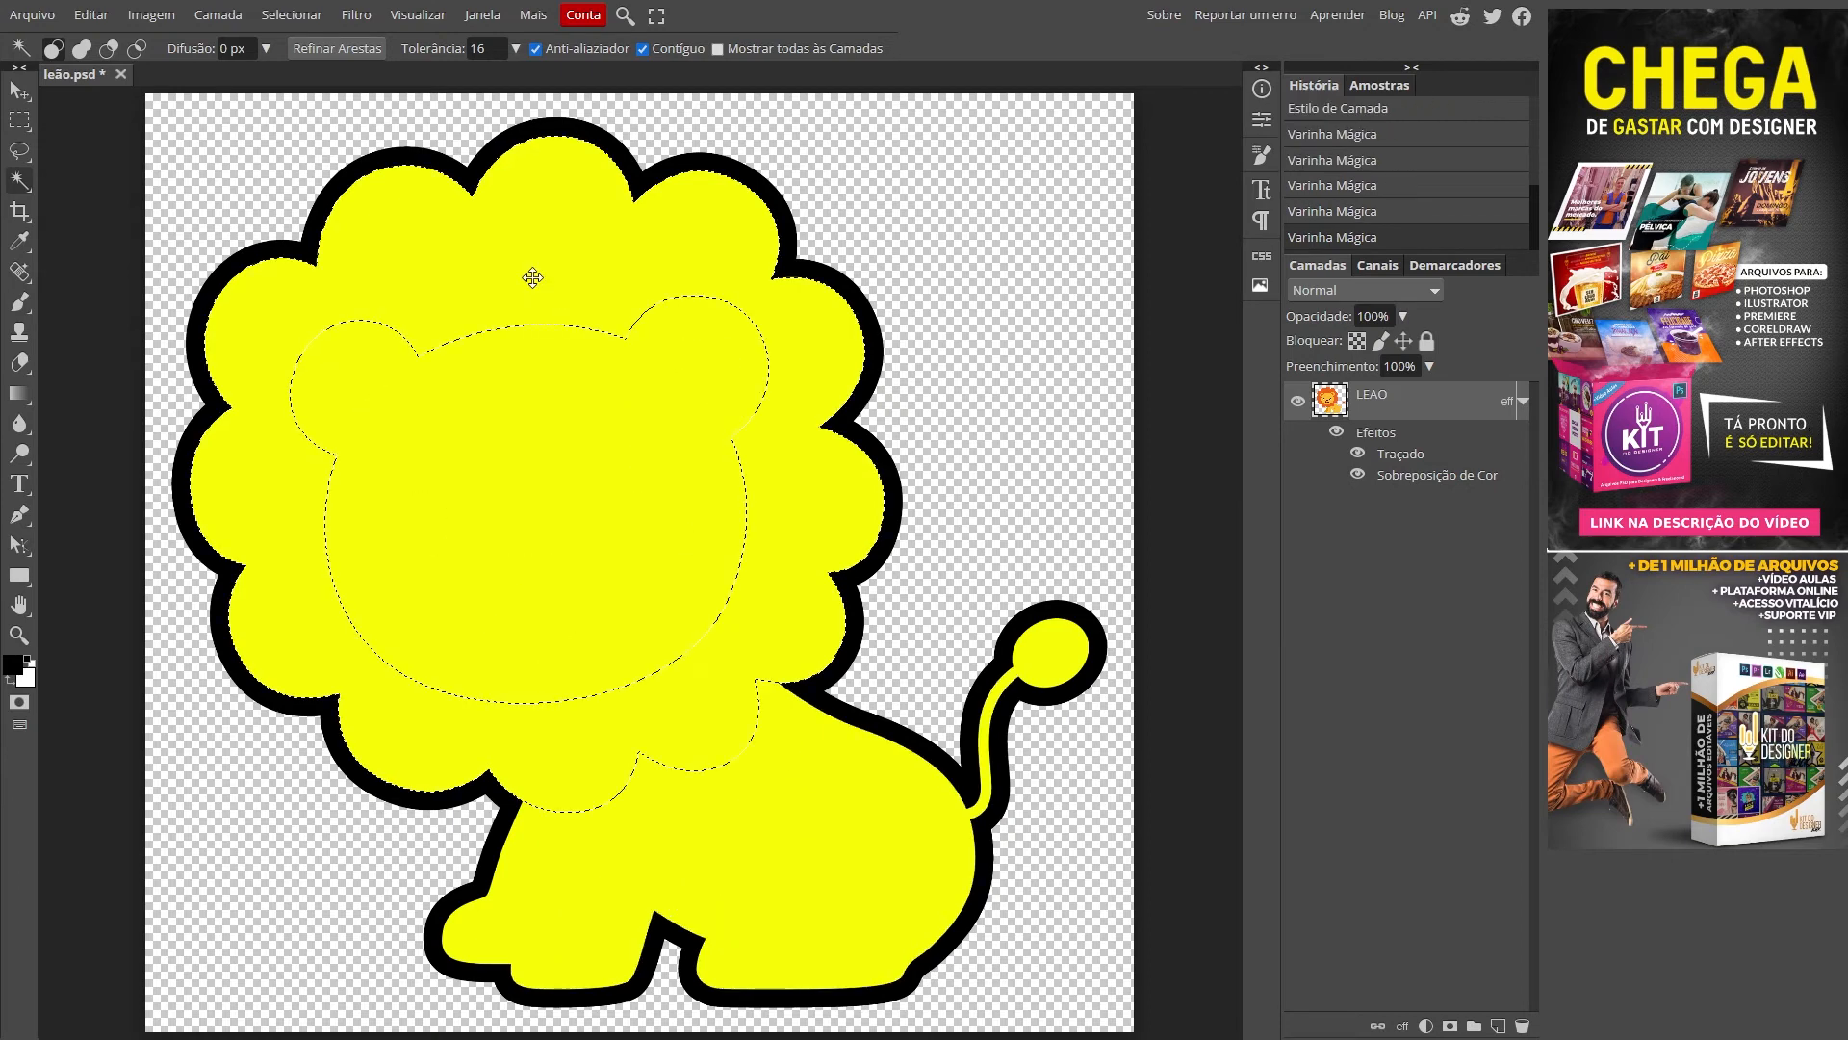
pyautogui.hotkey('ctrl', 'd')
pyautogui.click(768, 320)
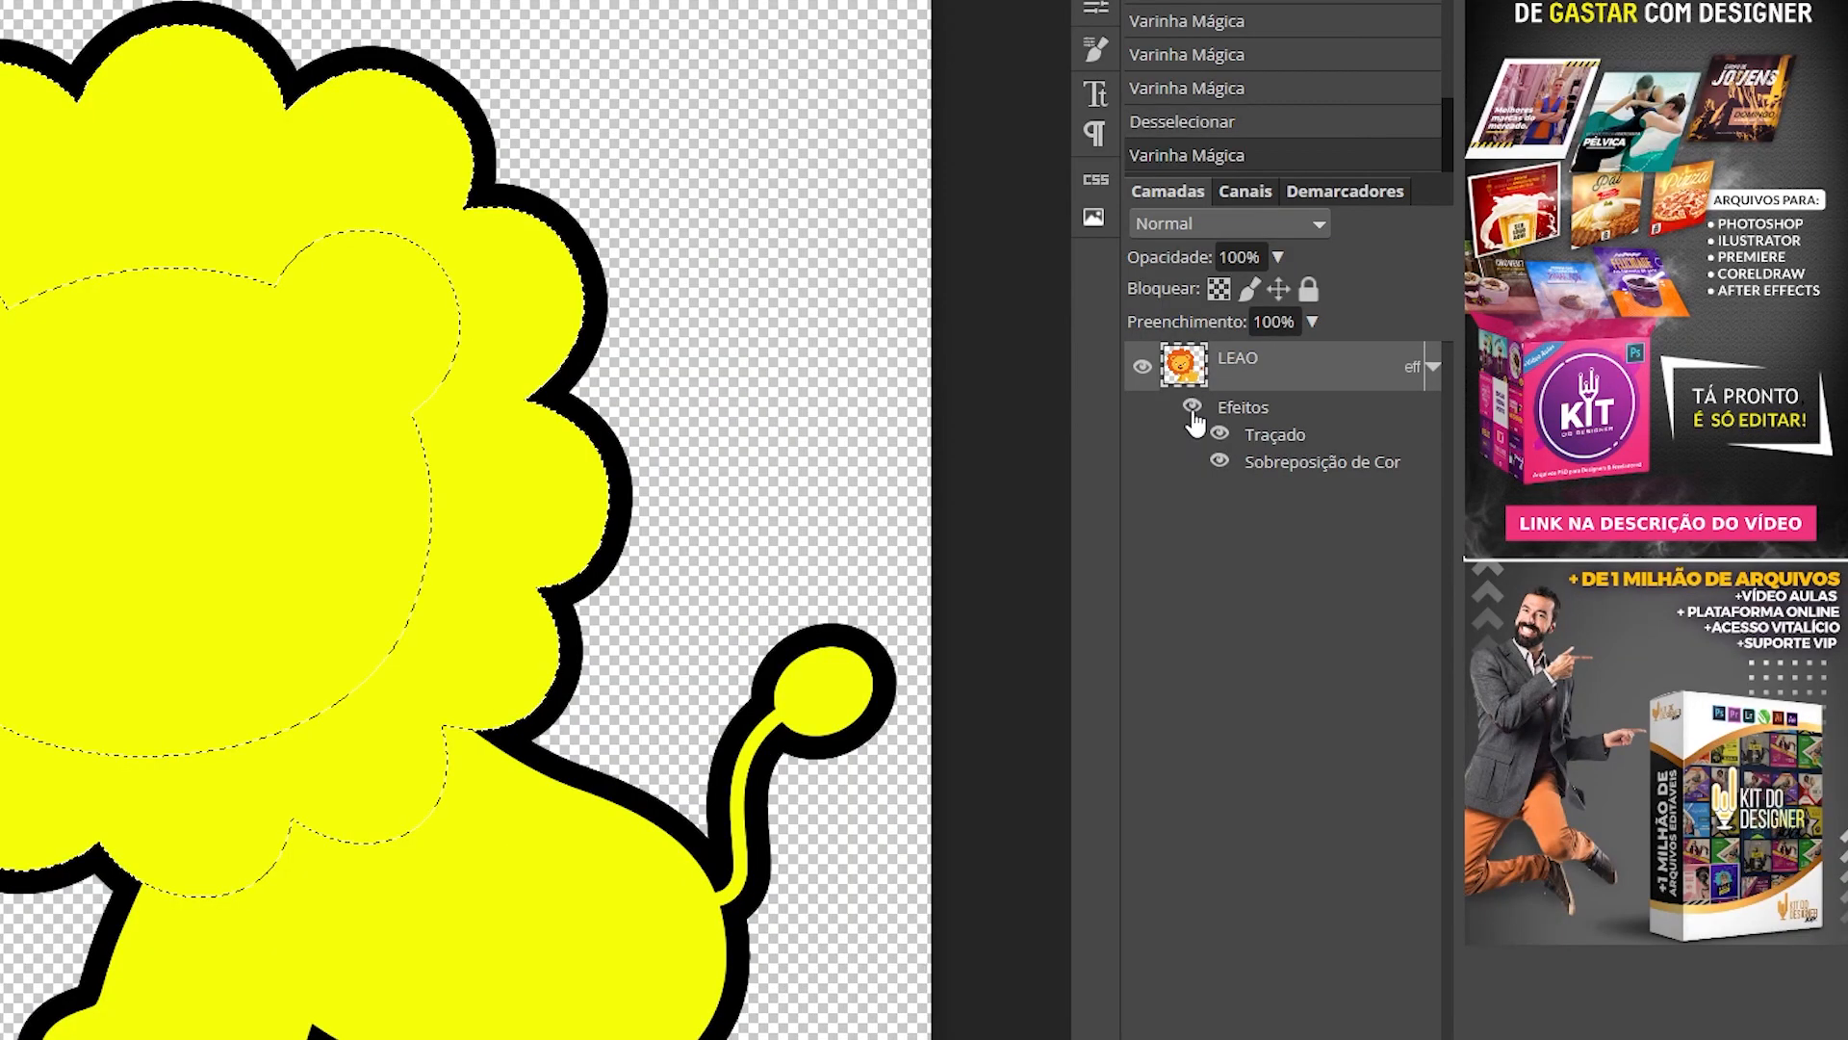
# Hide the Sobreposição de Cor effect to test Magic Wand selections on the original colours, show it again, and clear the selection
pyautogui.click(1221, 466)
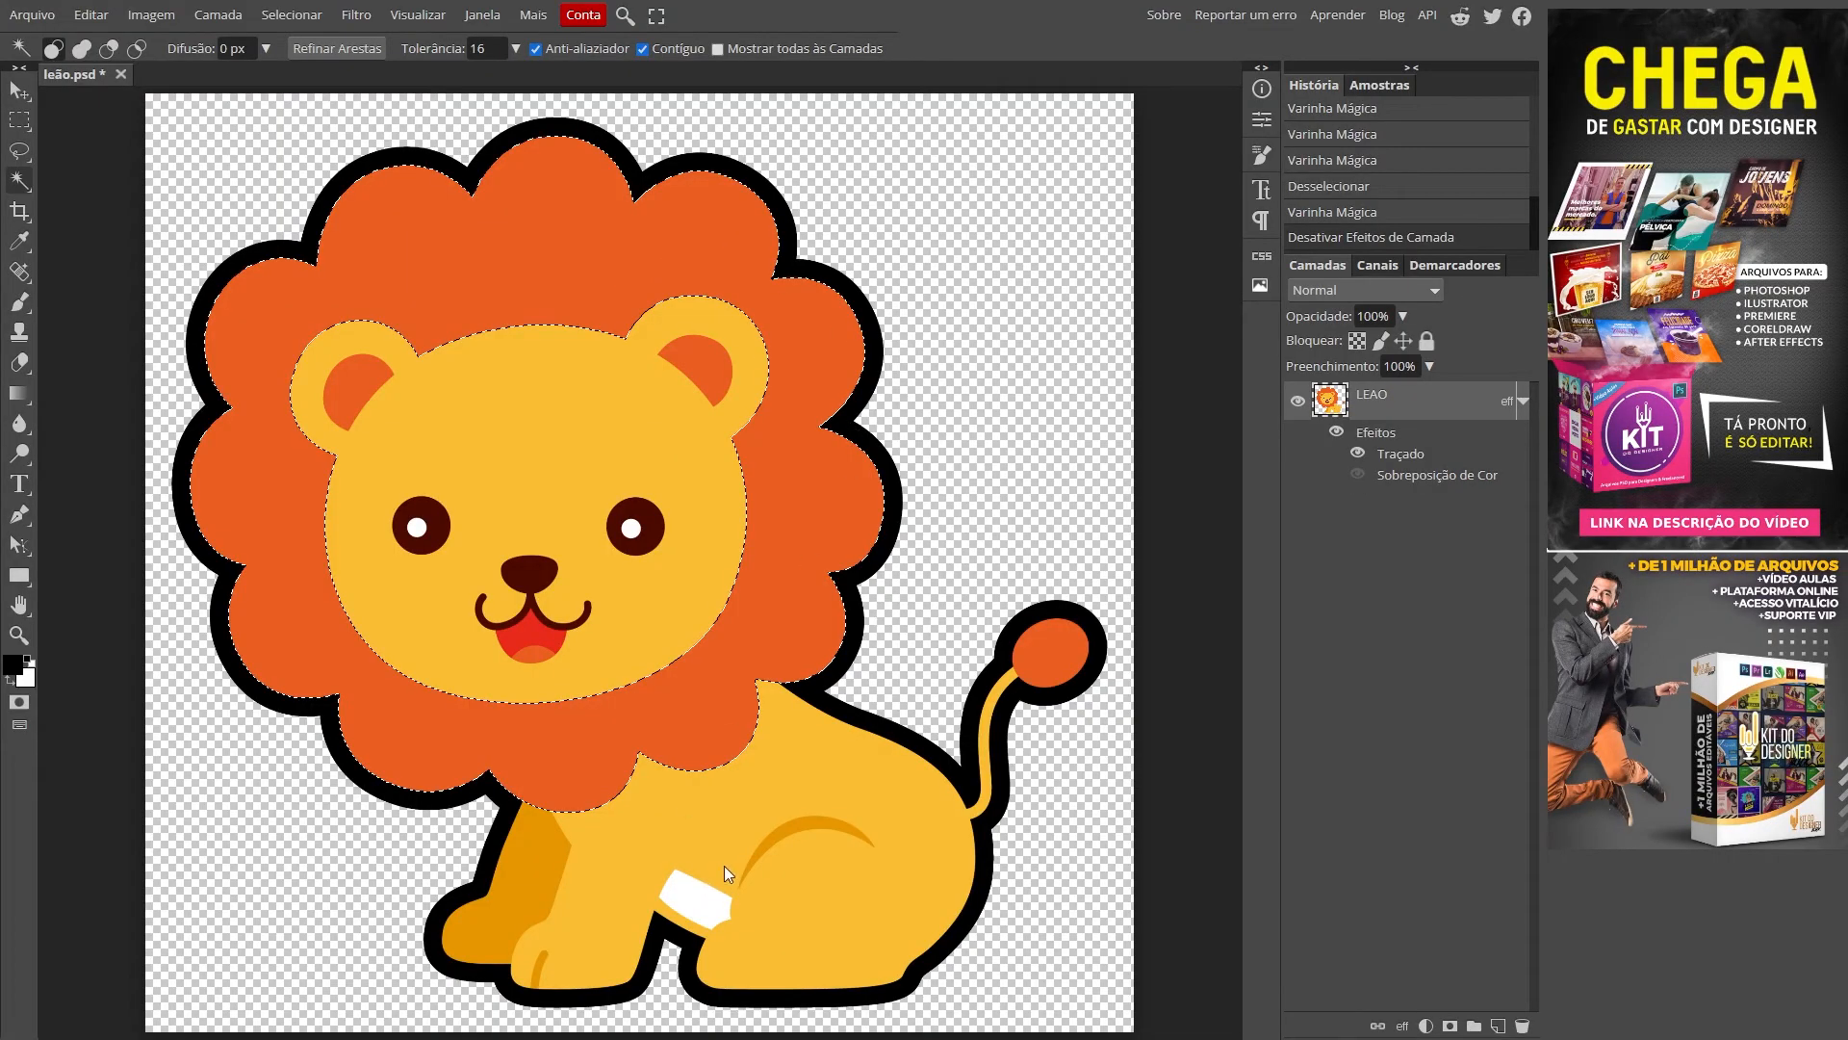
pyautogui.click(724, 865)
pyautogui.click(595, 761)
pyautogui.click(652, 640)
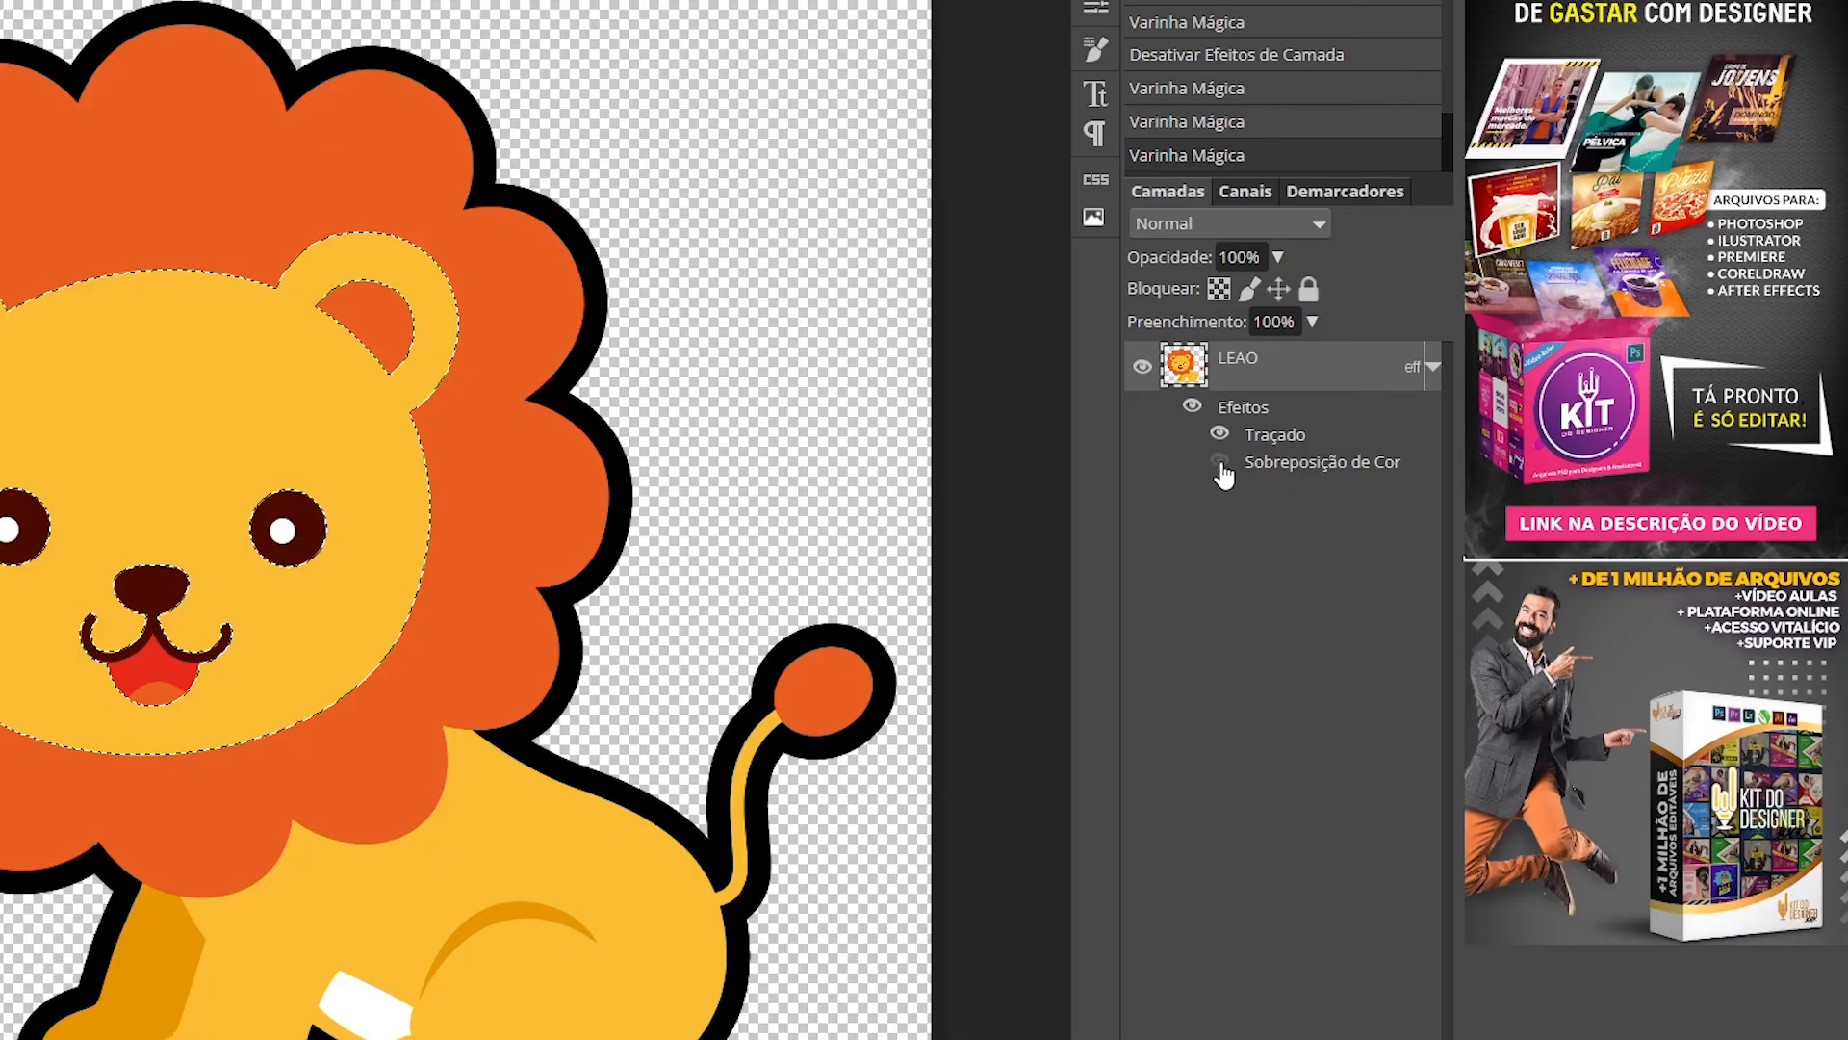
pyautogui.click(1221, 466)
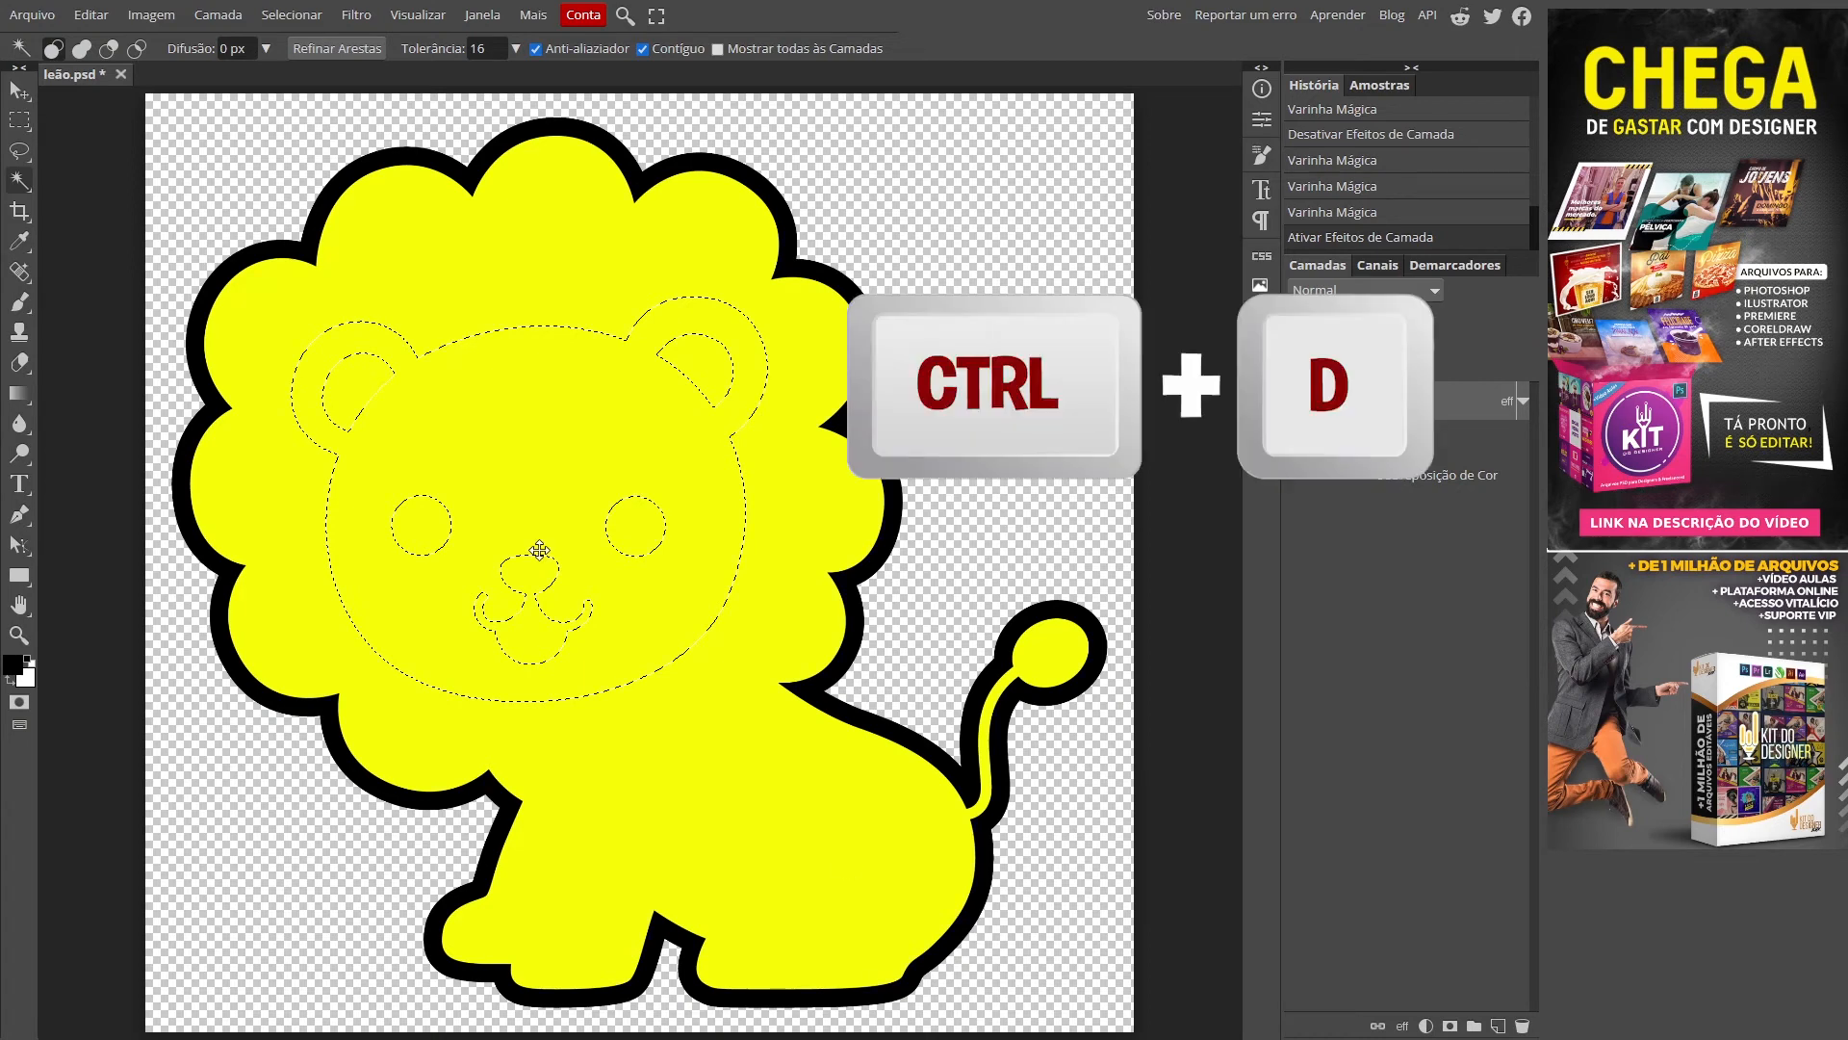
pyautogui.hotkey('ctrl', 'd')
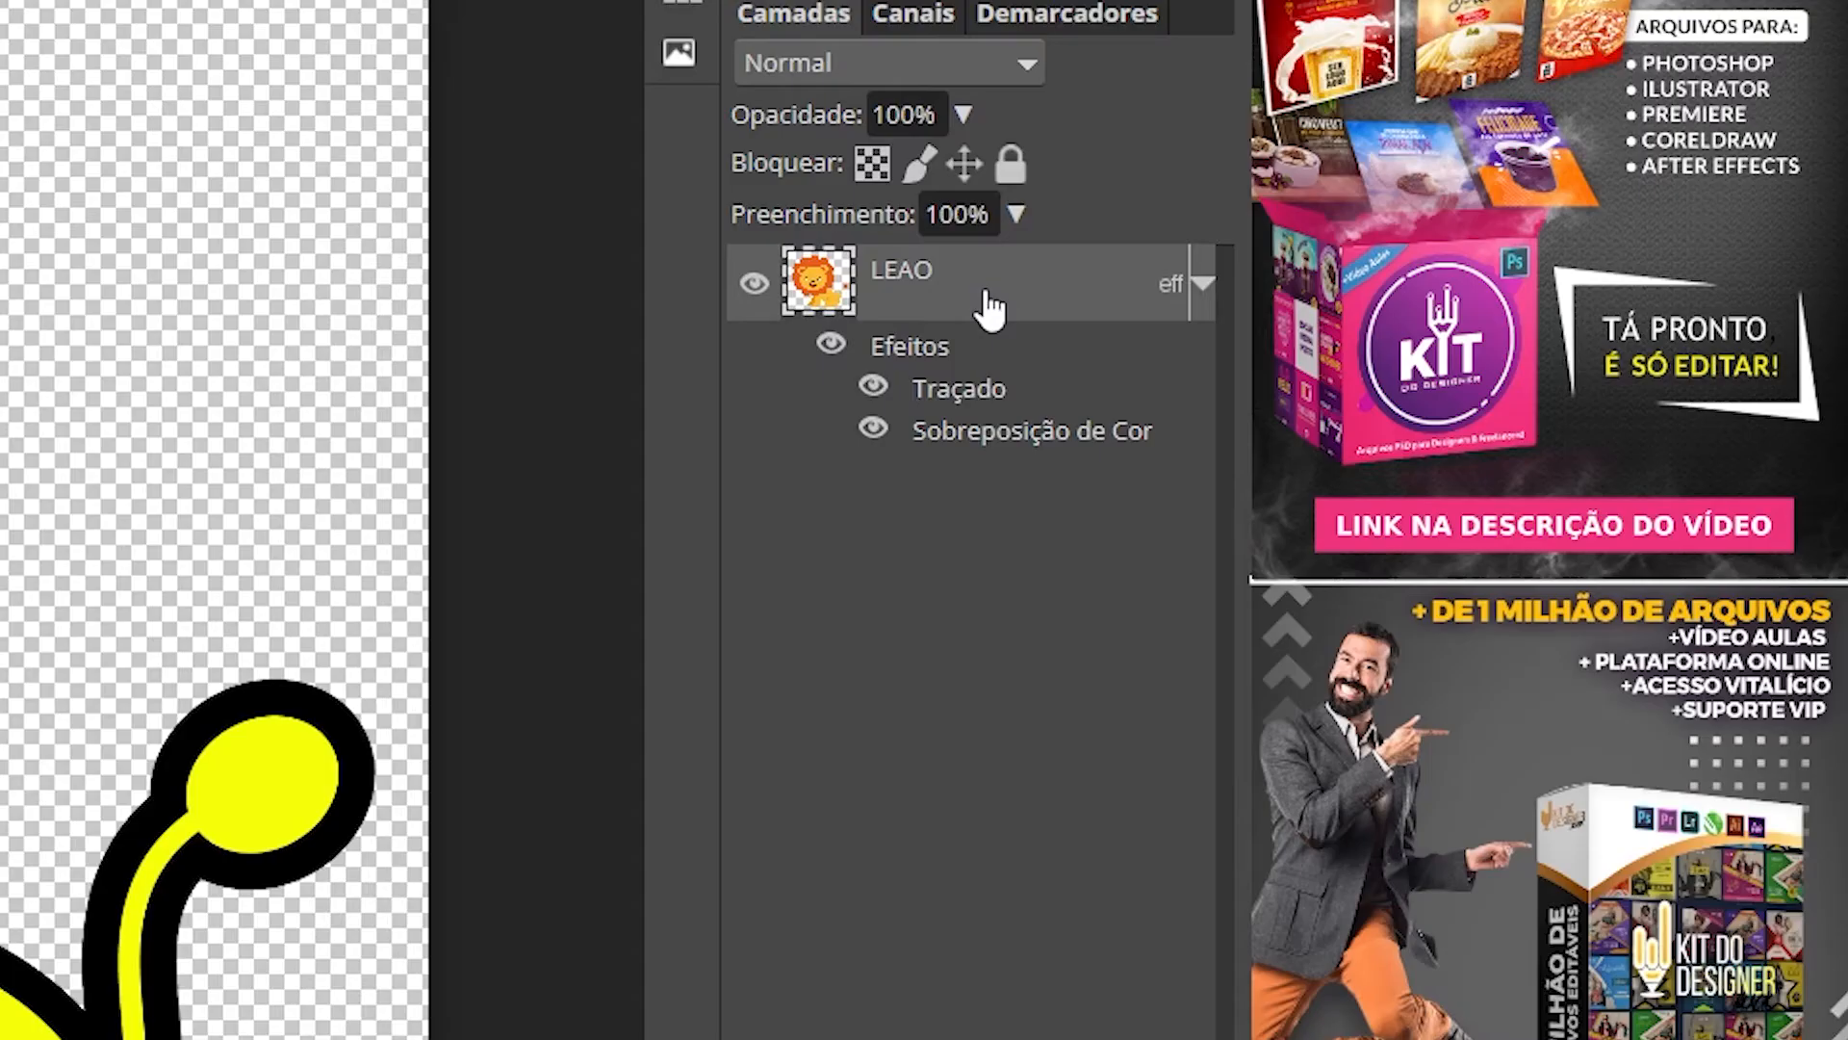
# Rasterize the layer style of the LEAO layer
pyautogui.rightClick(1004, 299)
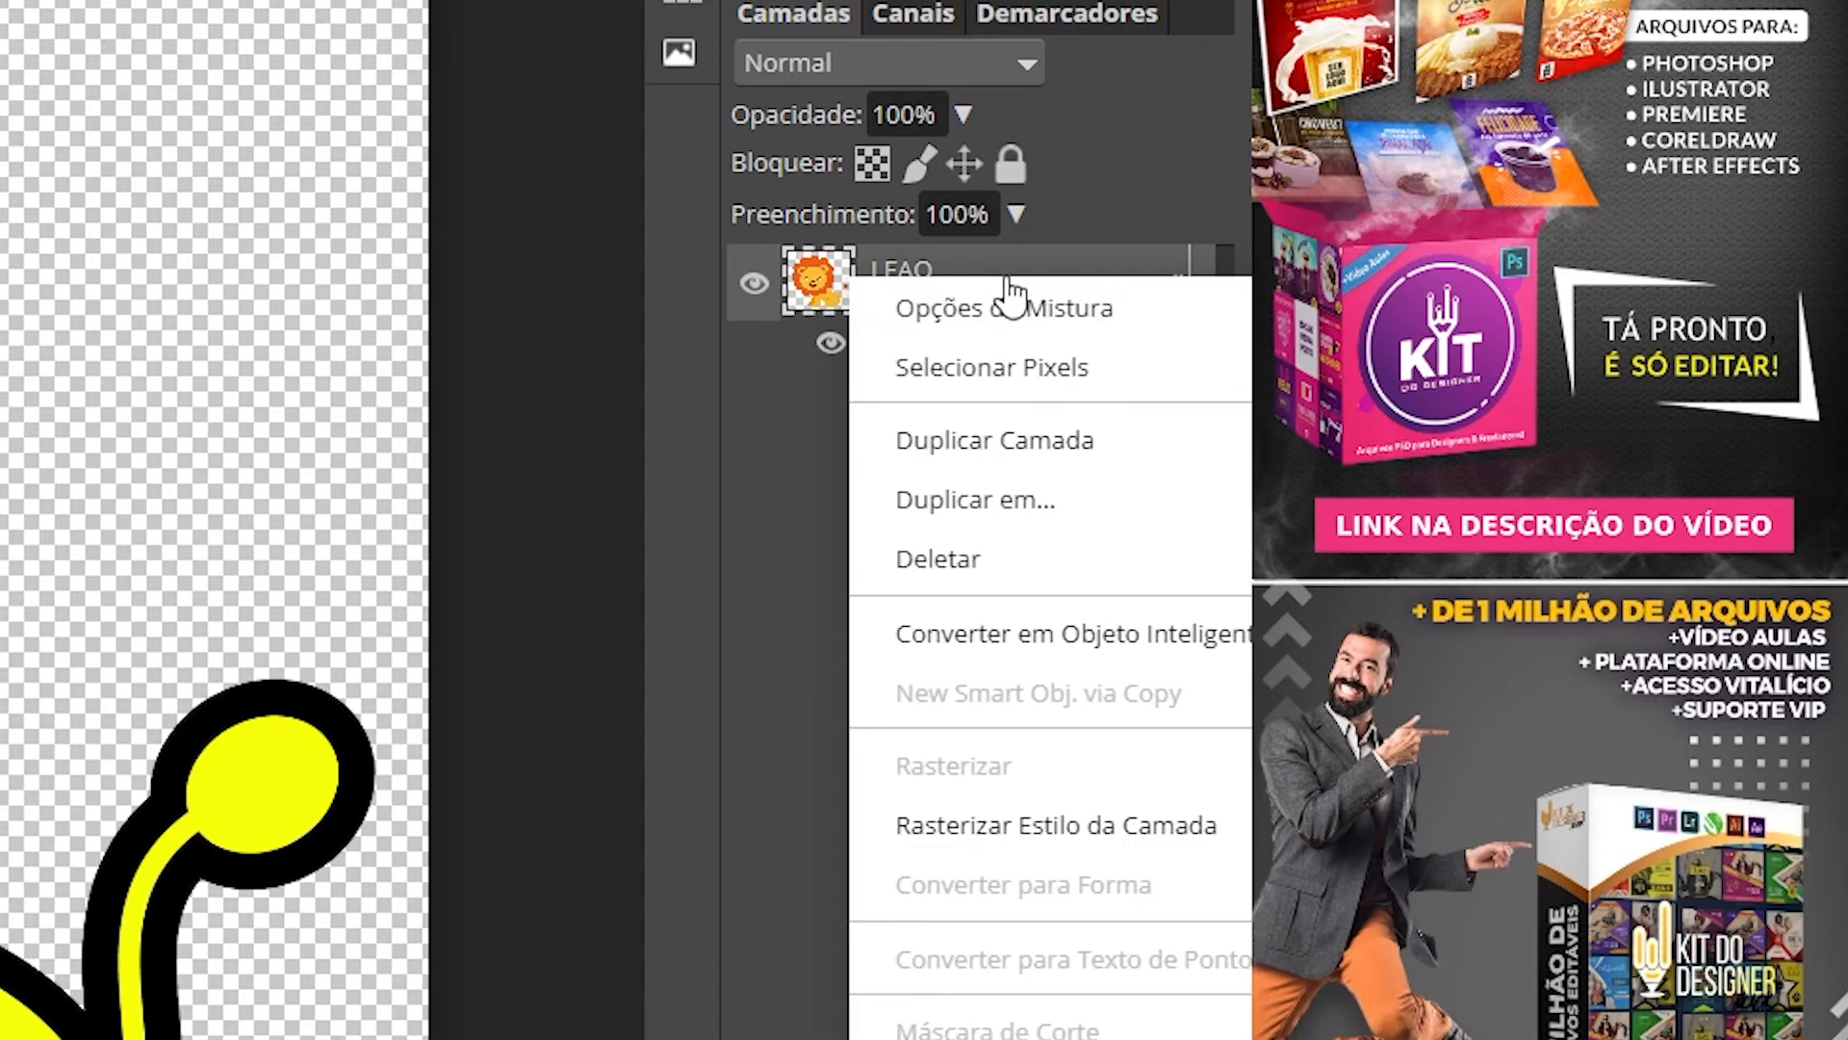
pyautogui.click(1099, 829)
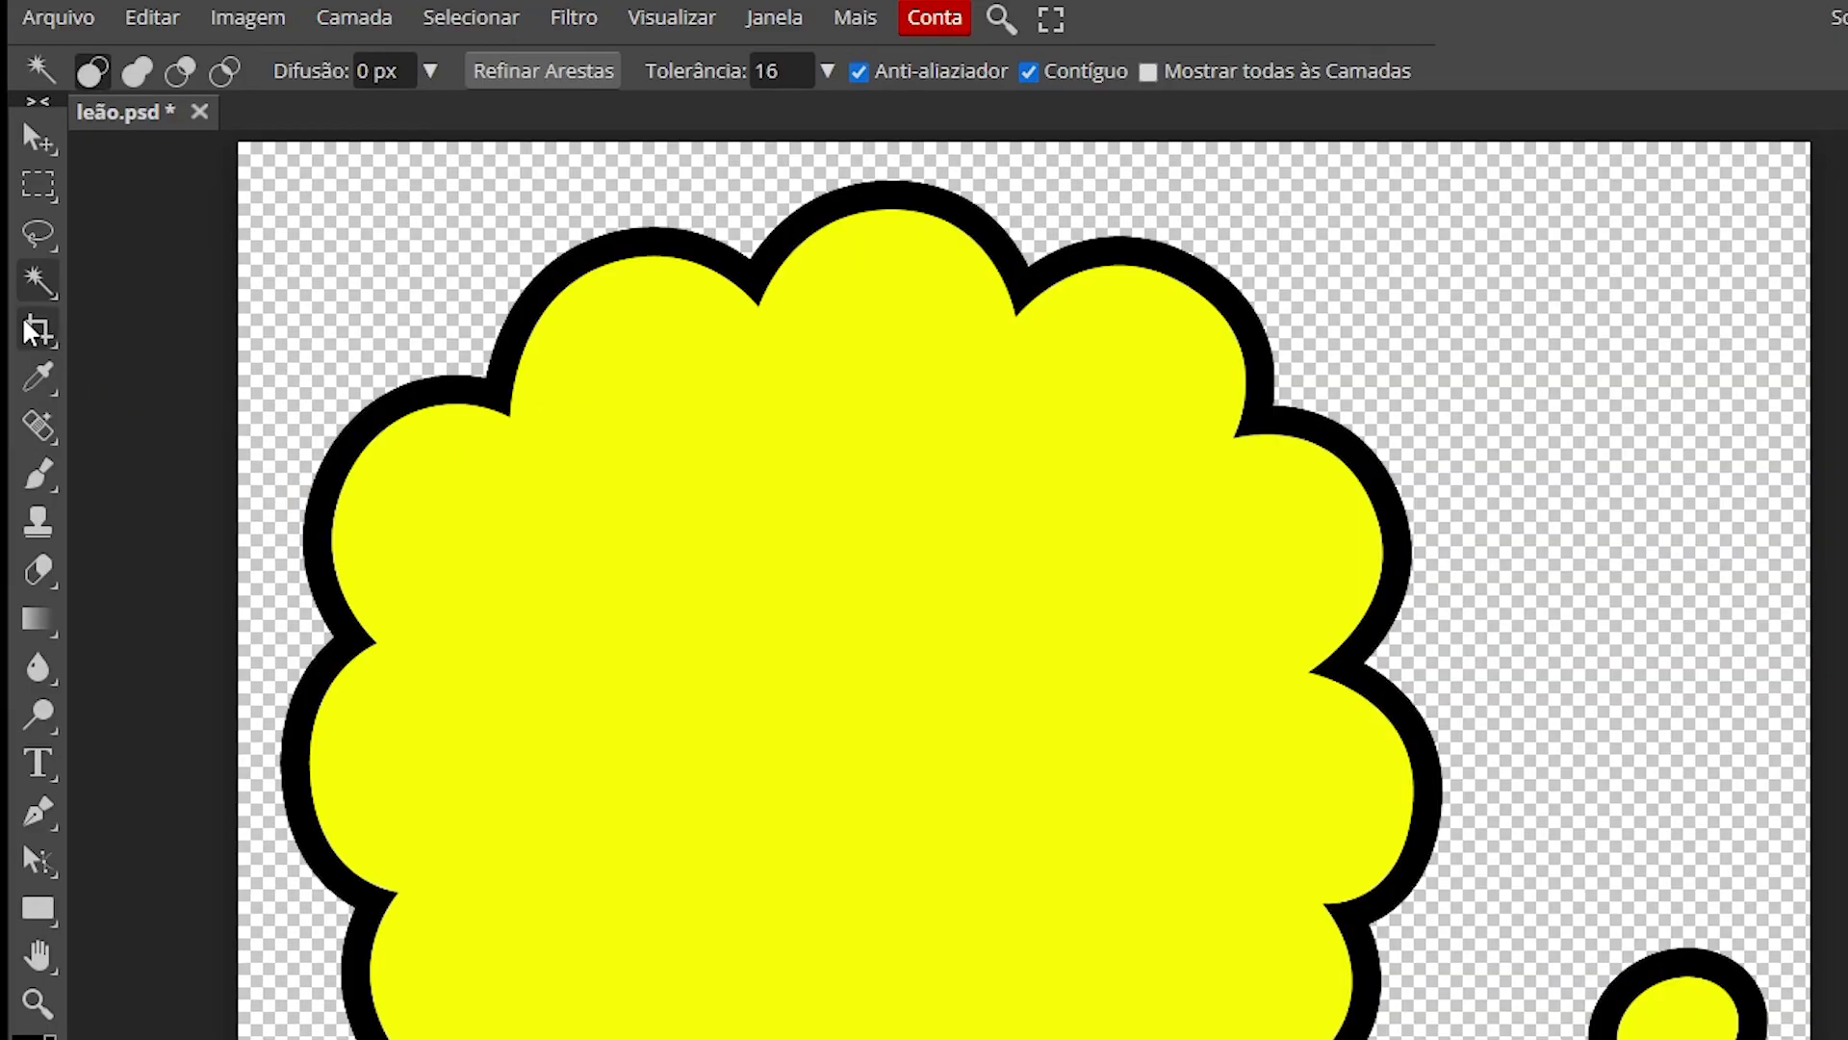
# Delete the yellow interior of the lion using a Magic Wand selection with tolerance 25, and clear the selection
pyautogui.moveTo(792, 72); pyautogui.dragTo(726, 70)
pyautogui.write('25')
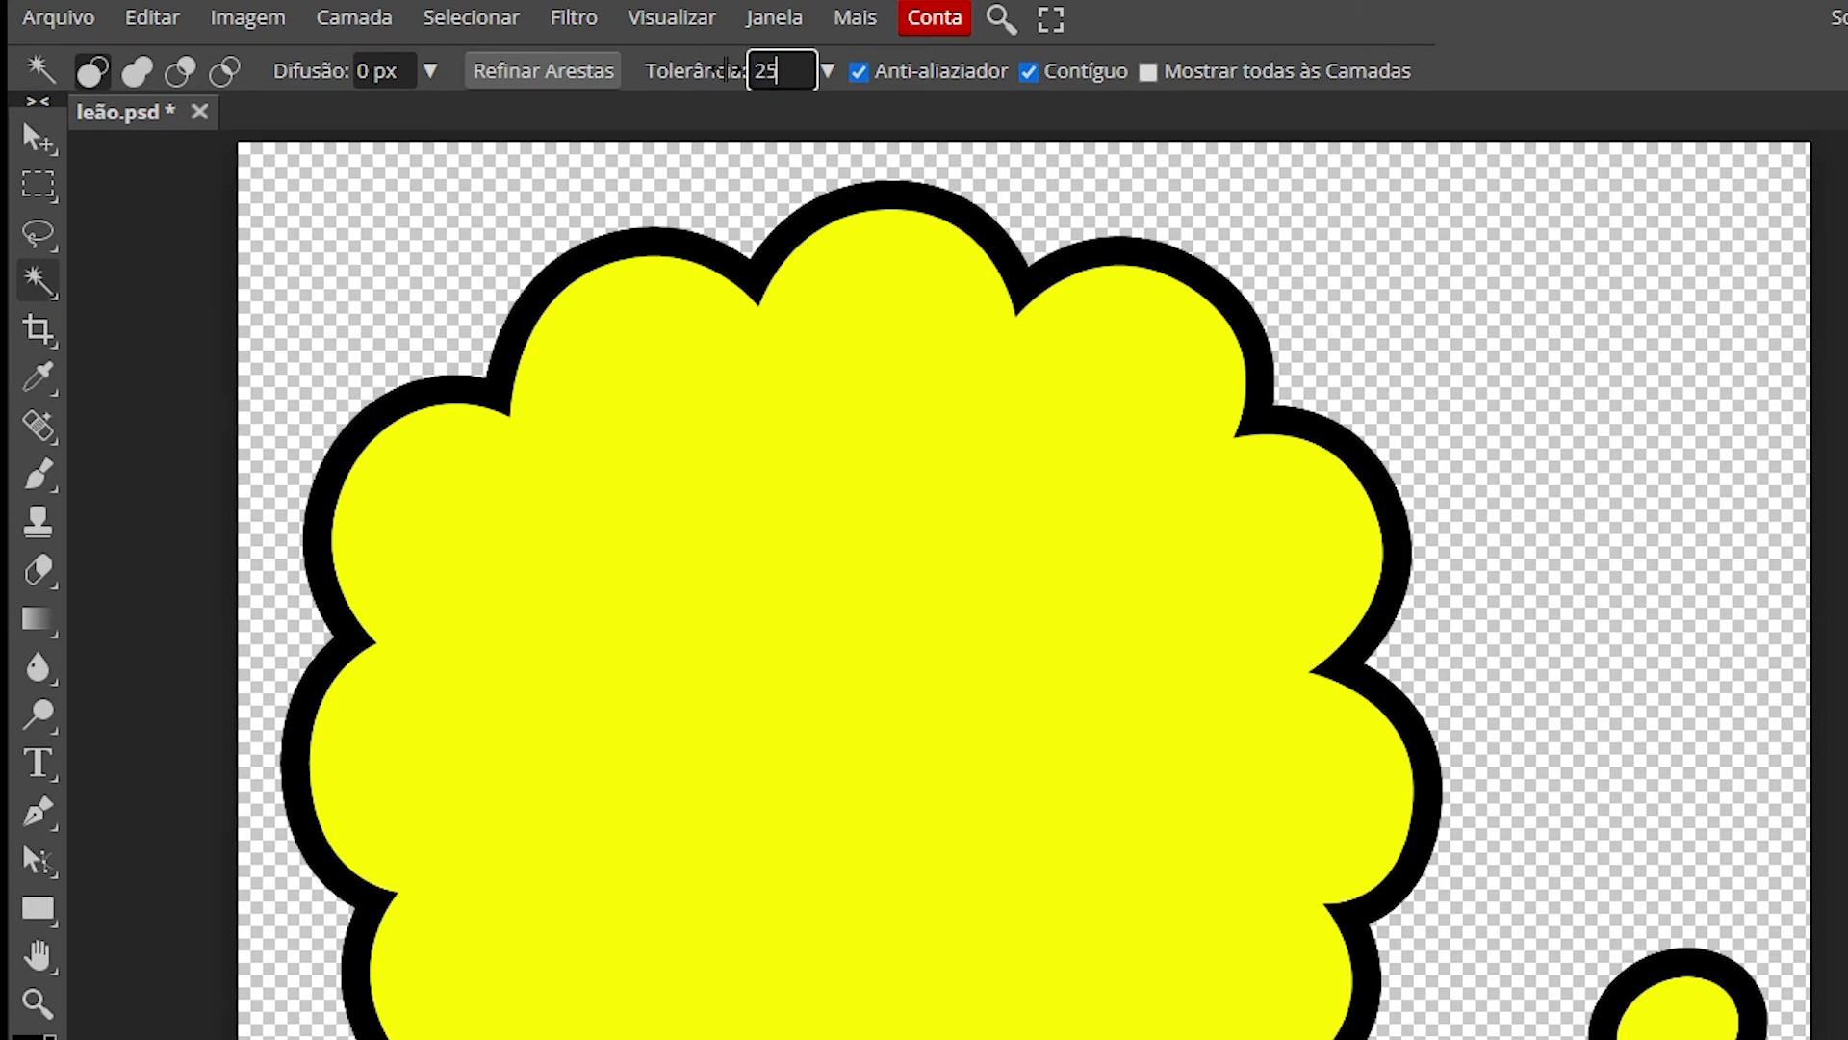
pyautogui.press('Return')
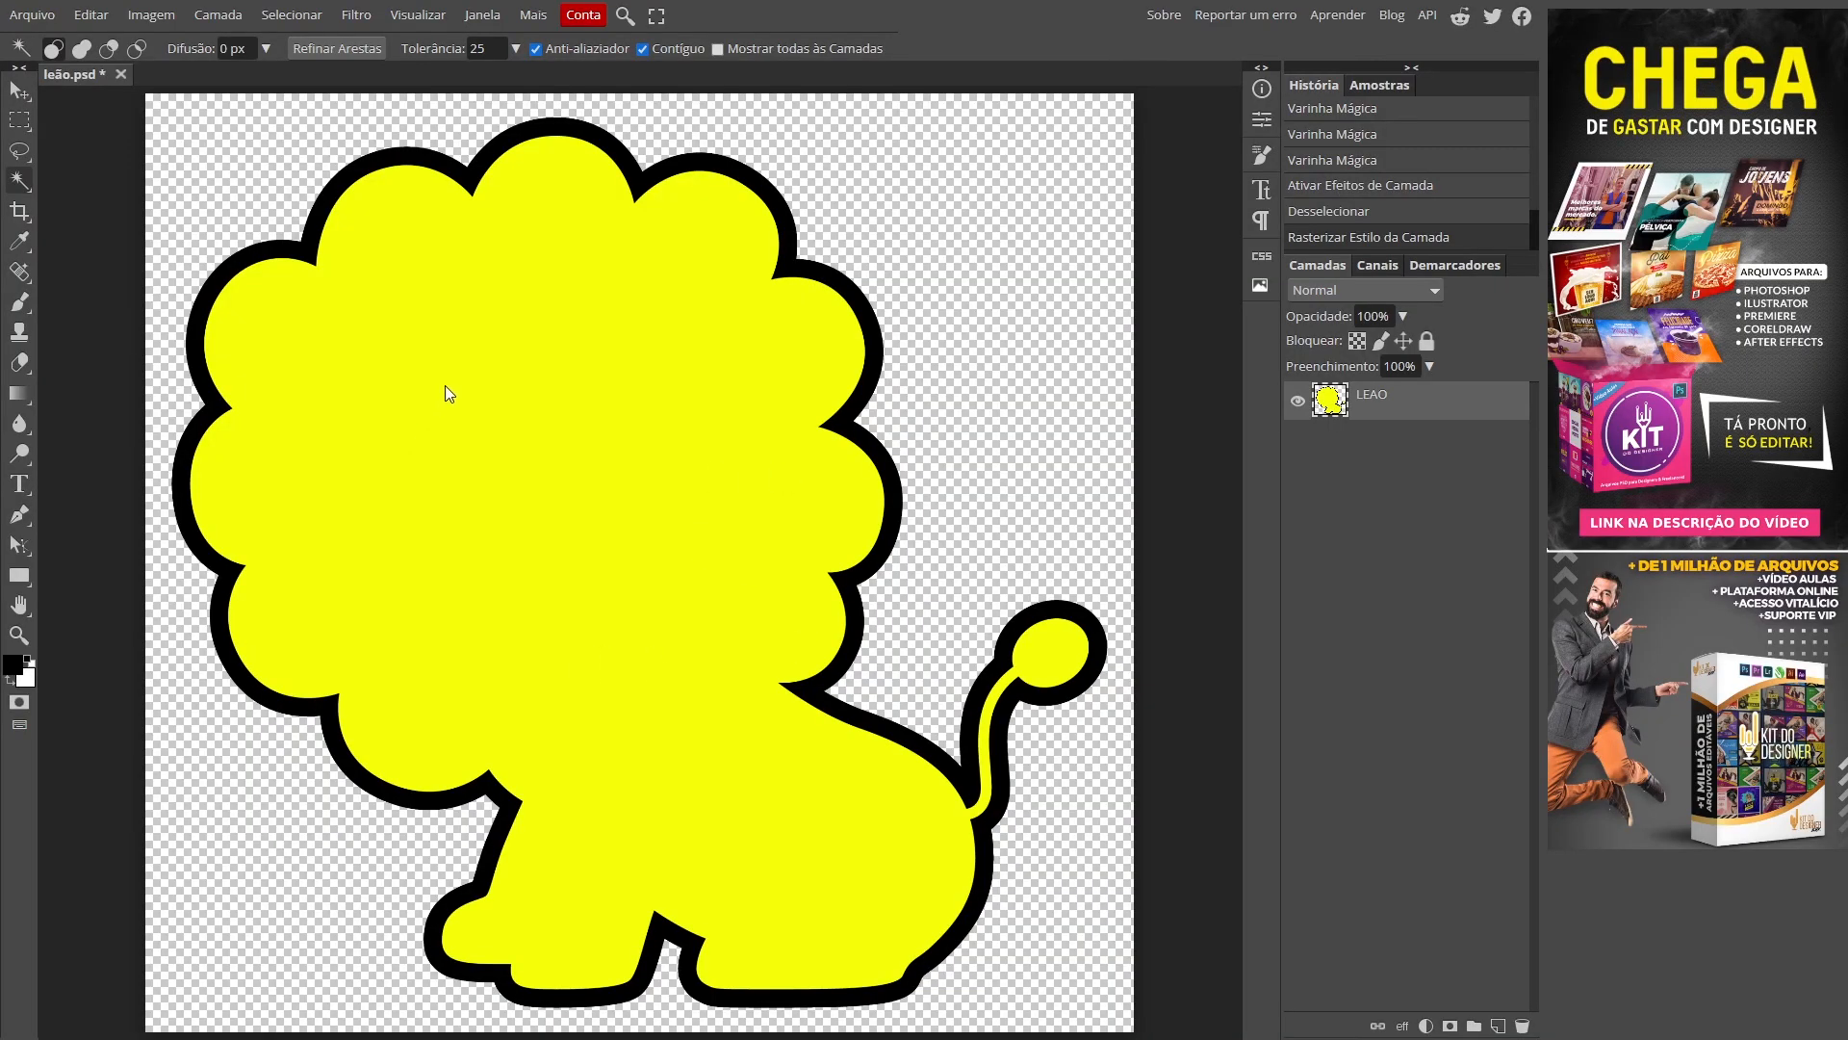
pyautogui.click(719, 613)
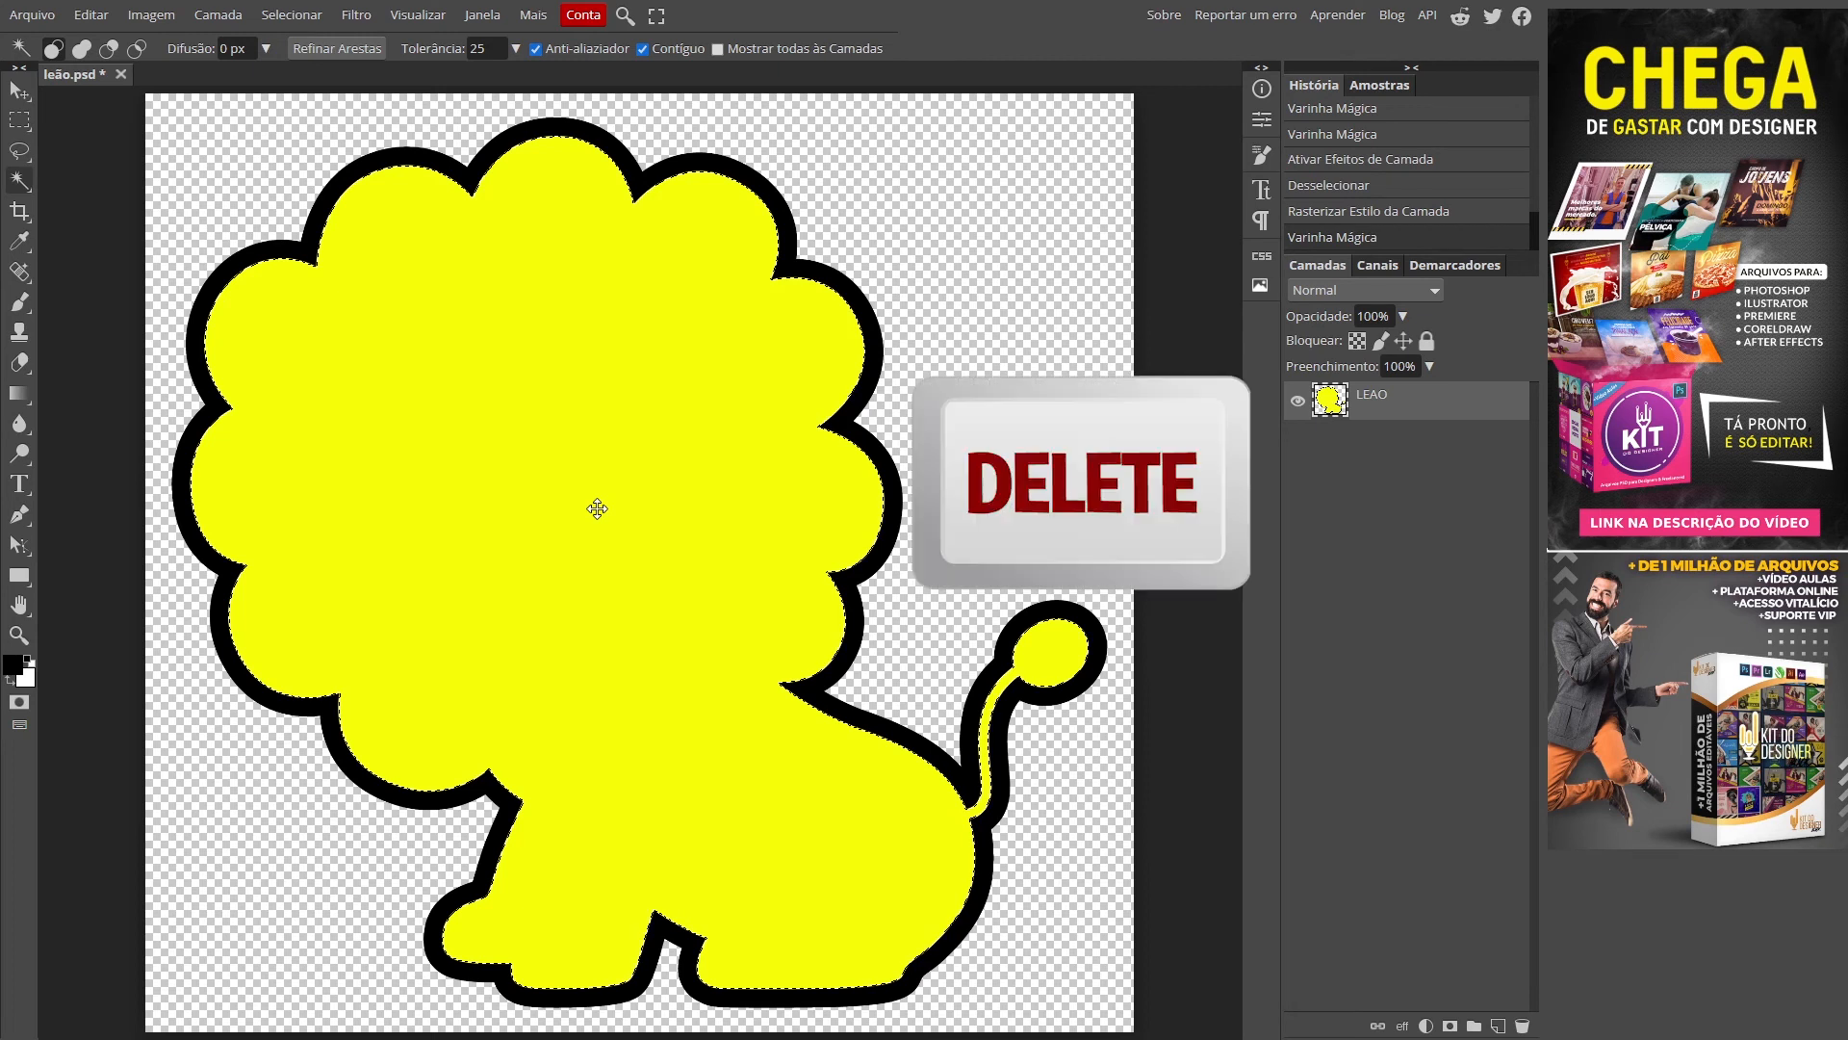
pyautogui.press('Delete')
pyautogui.hotkey('ctrl', 'd')
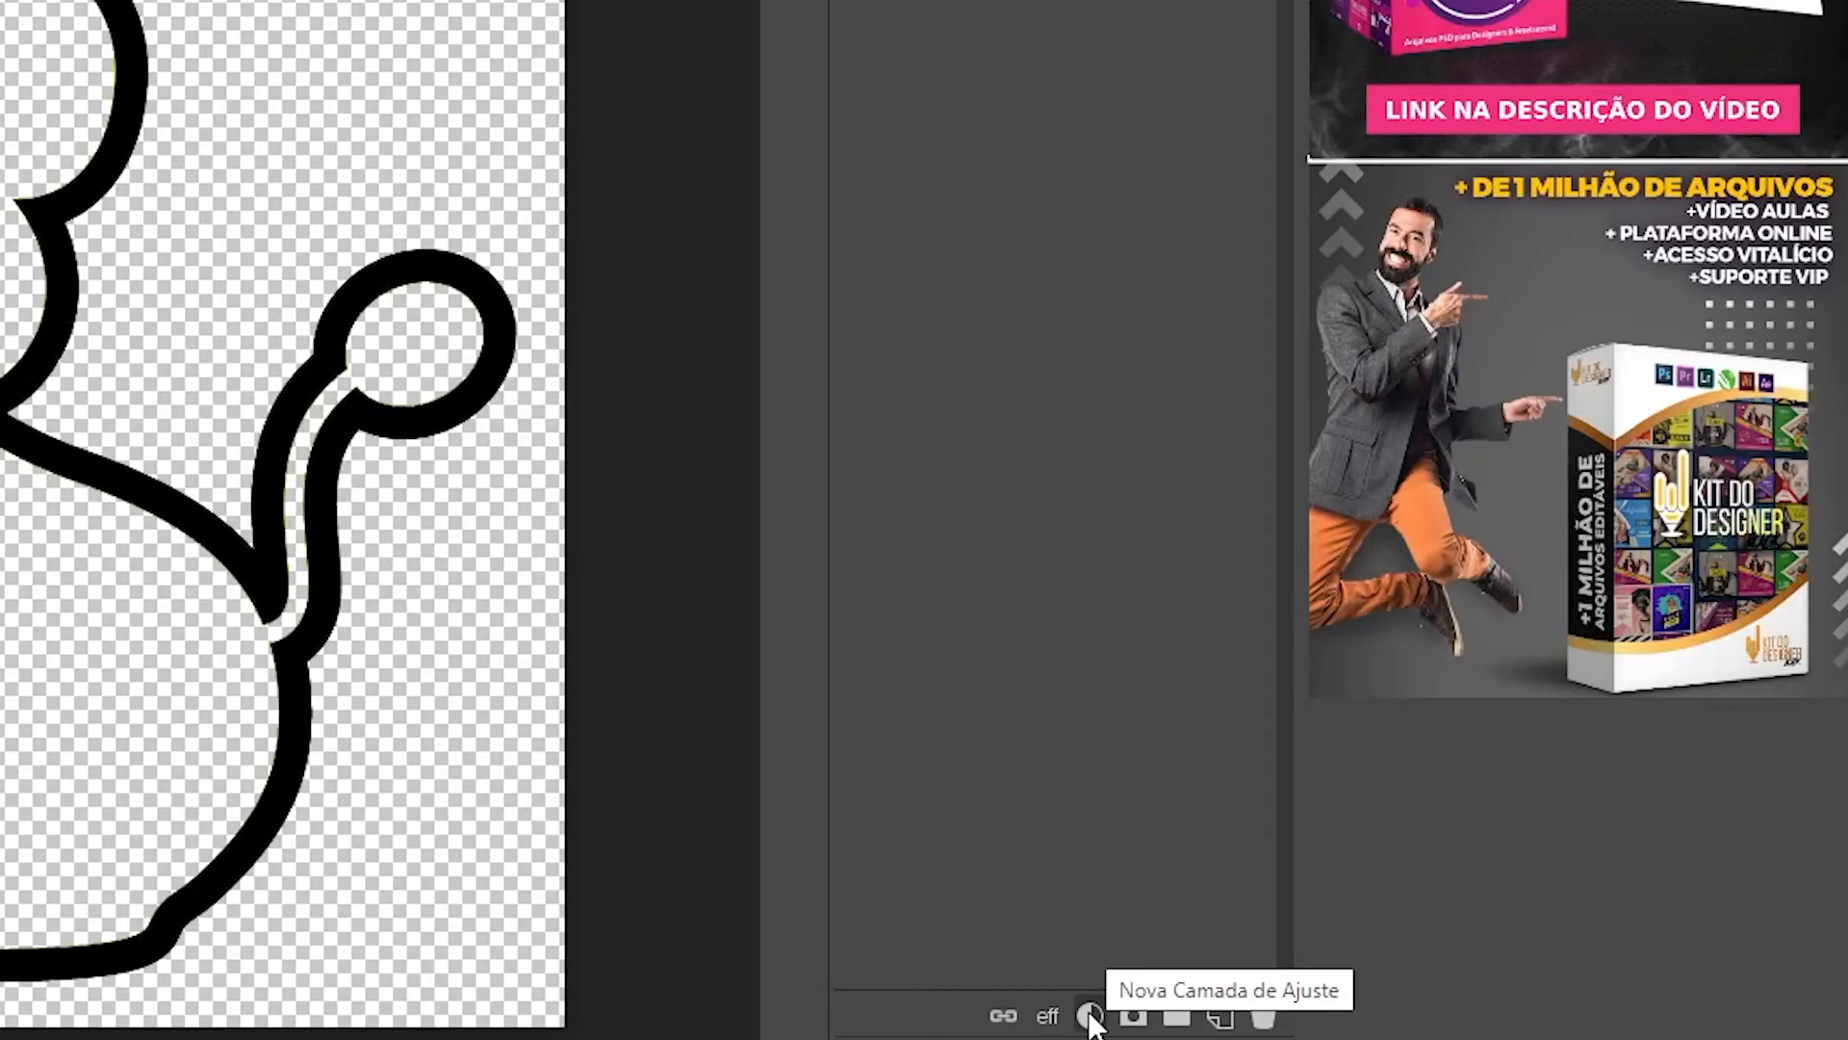
# Add a gradient fill layer (Preencher com Gradiente) above the LEAO layer
pyautogui.click(1091, 1016)
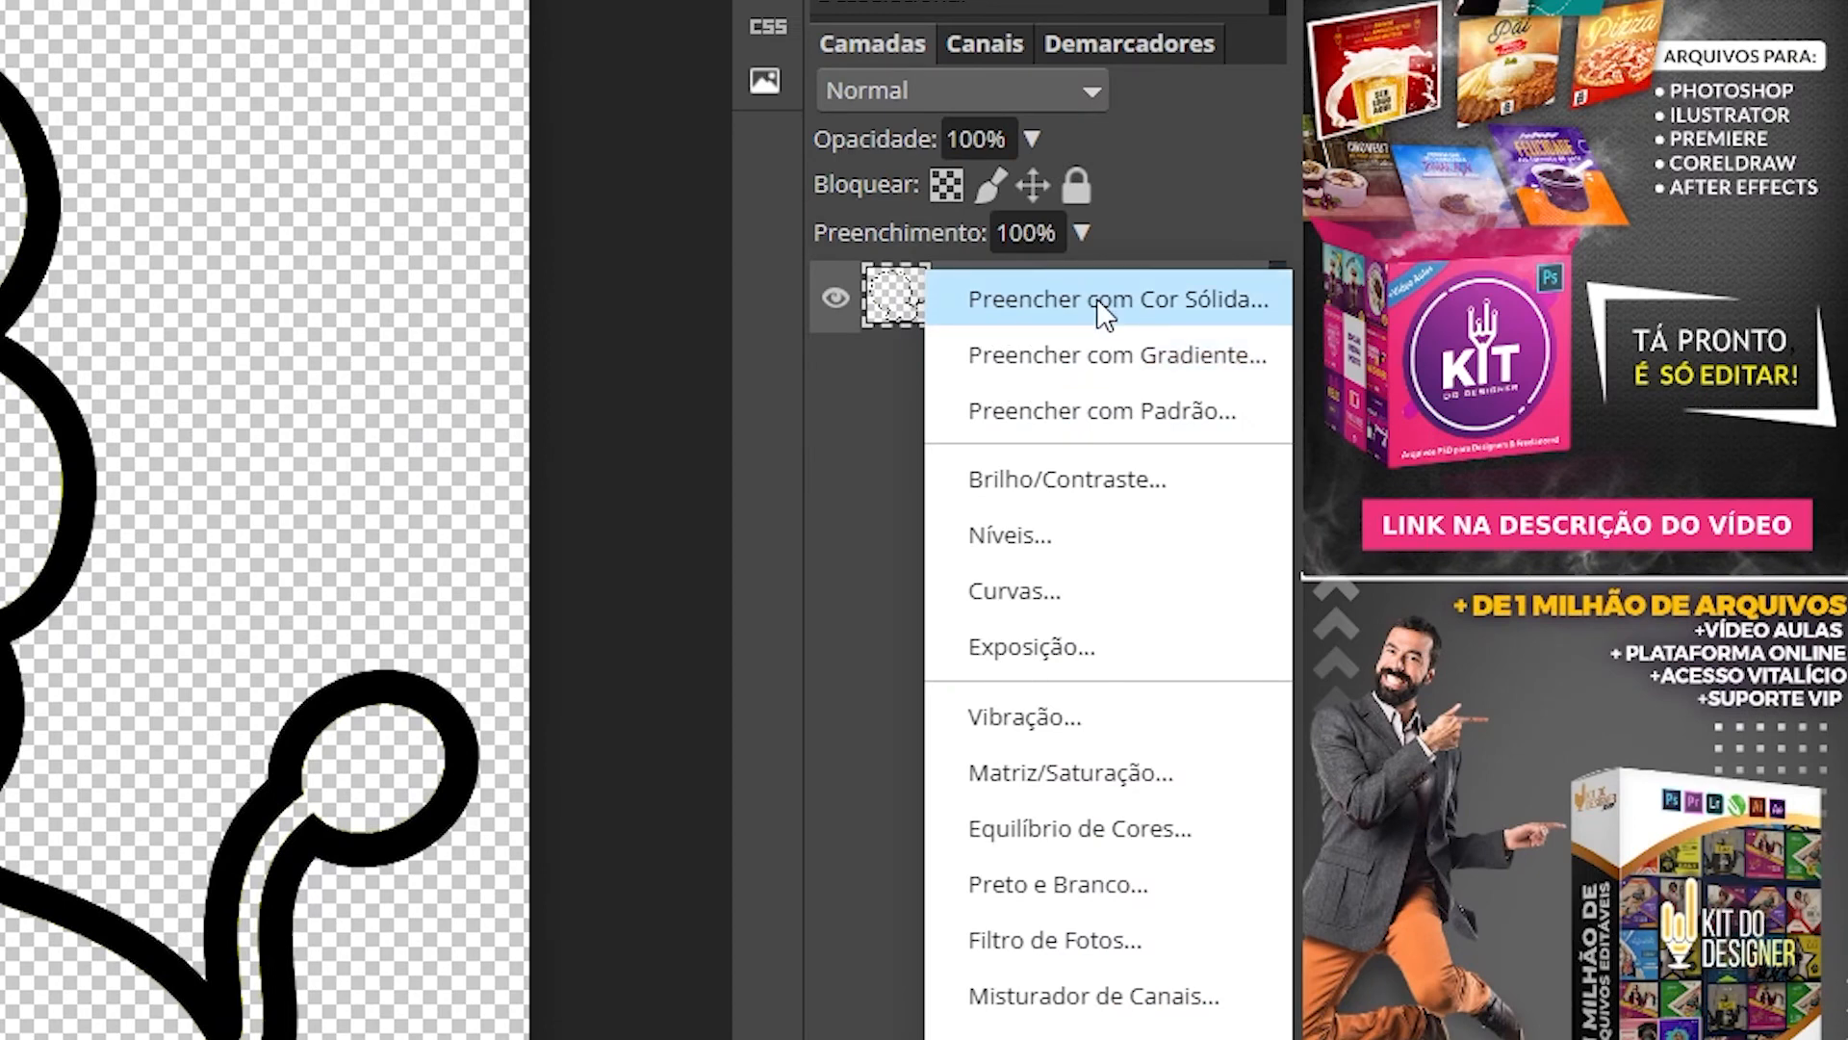
pyautogui.click(1115, 354)
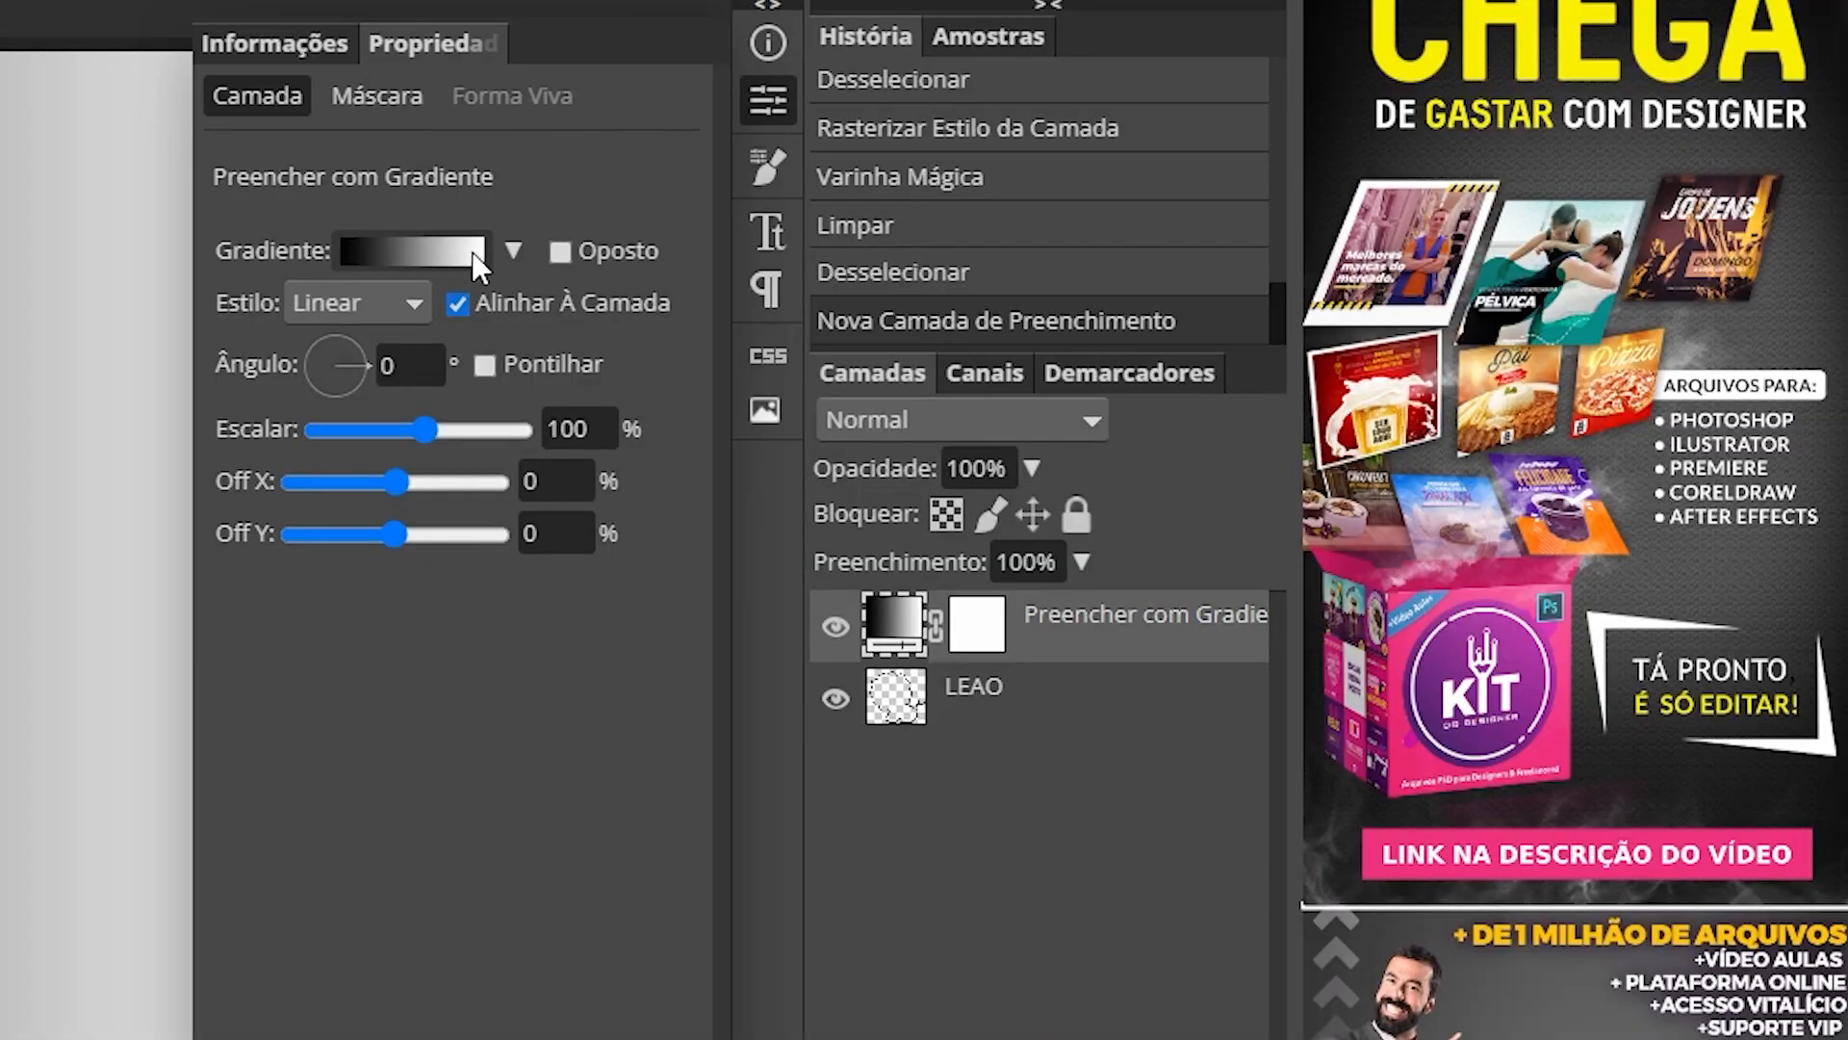
# Apply the orange-yellow-orange preset to the gradient fill layer and close its properties
pyautogui.click(515, 249)
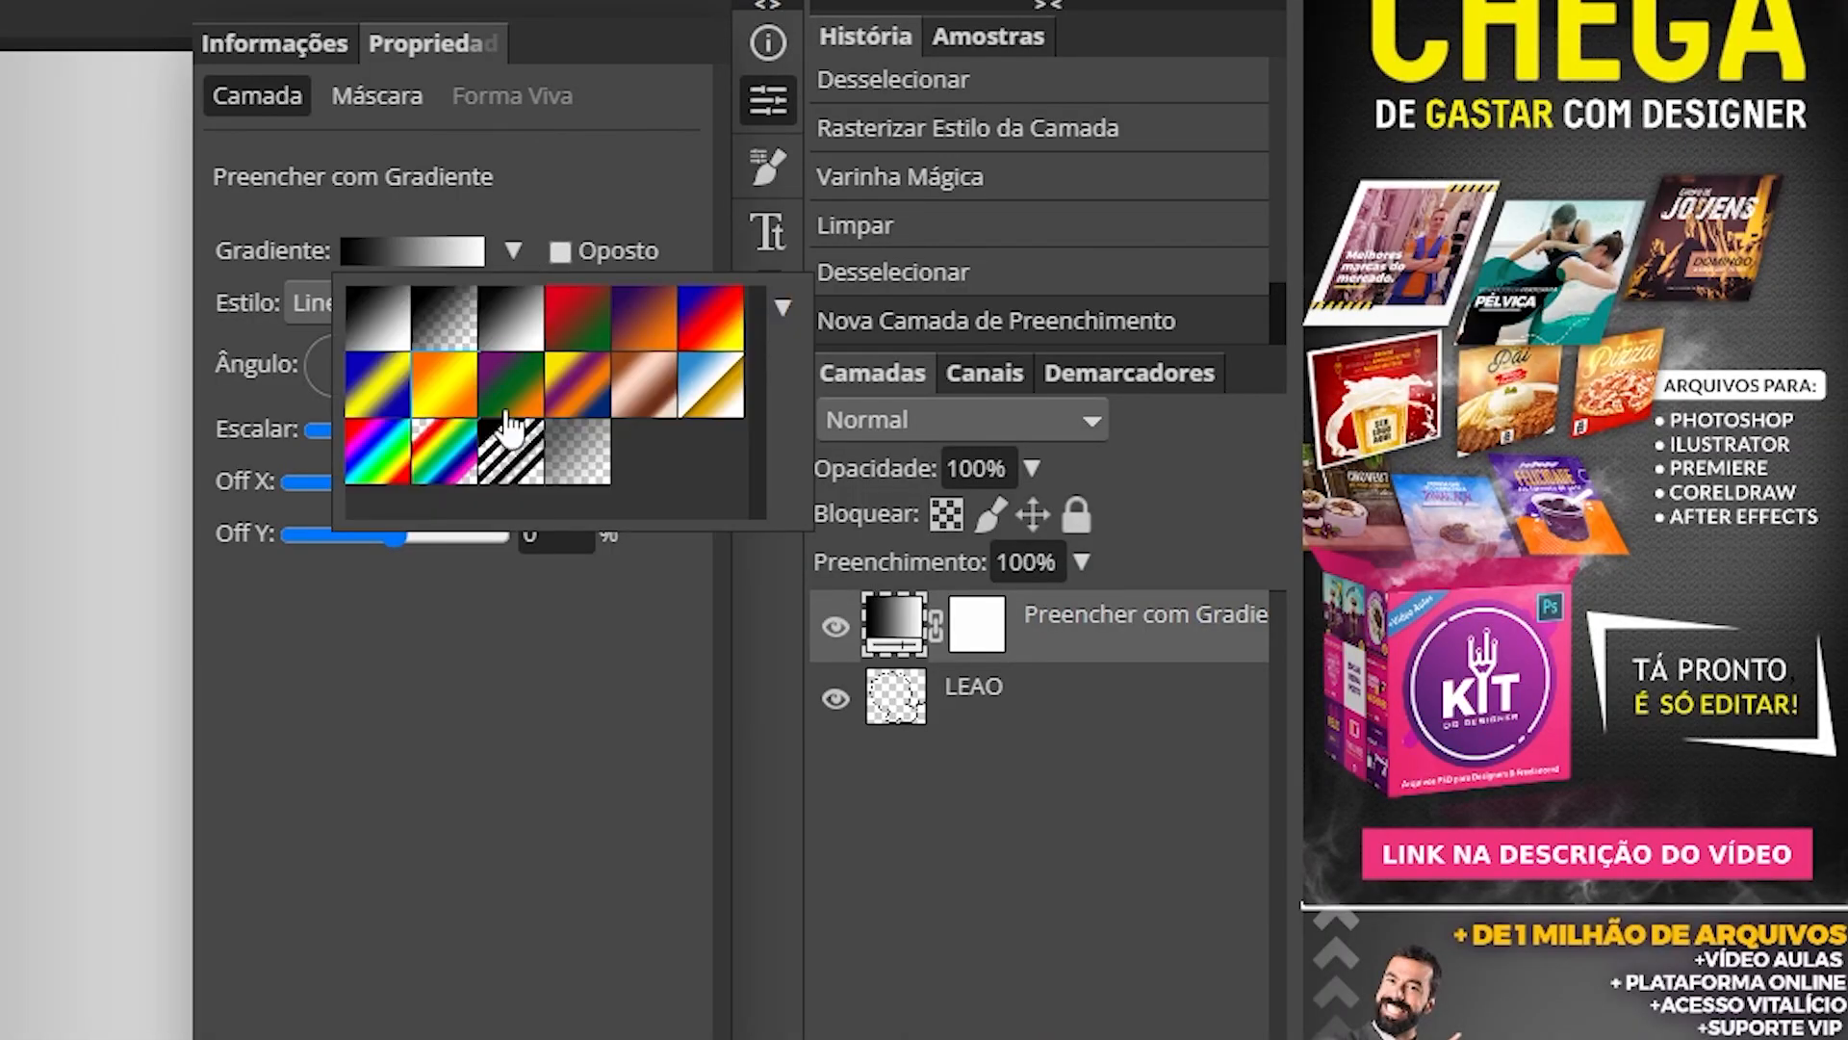
pyautogui.click(452, 402)
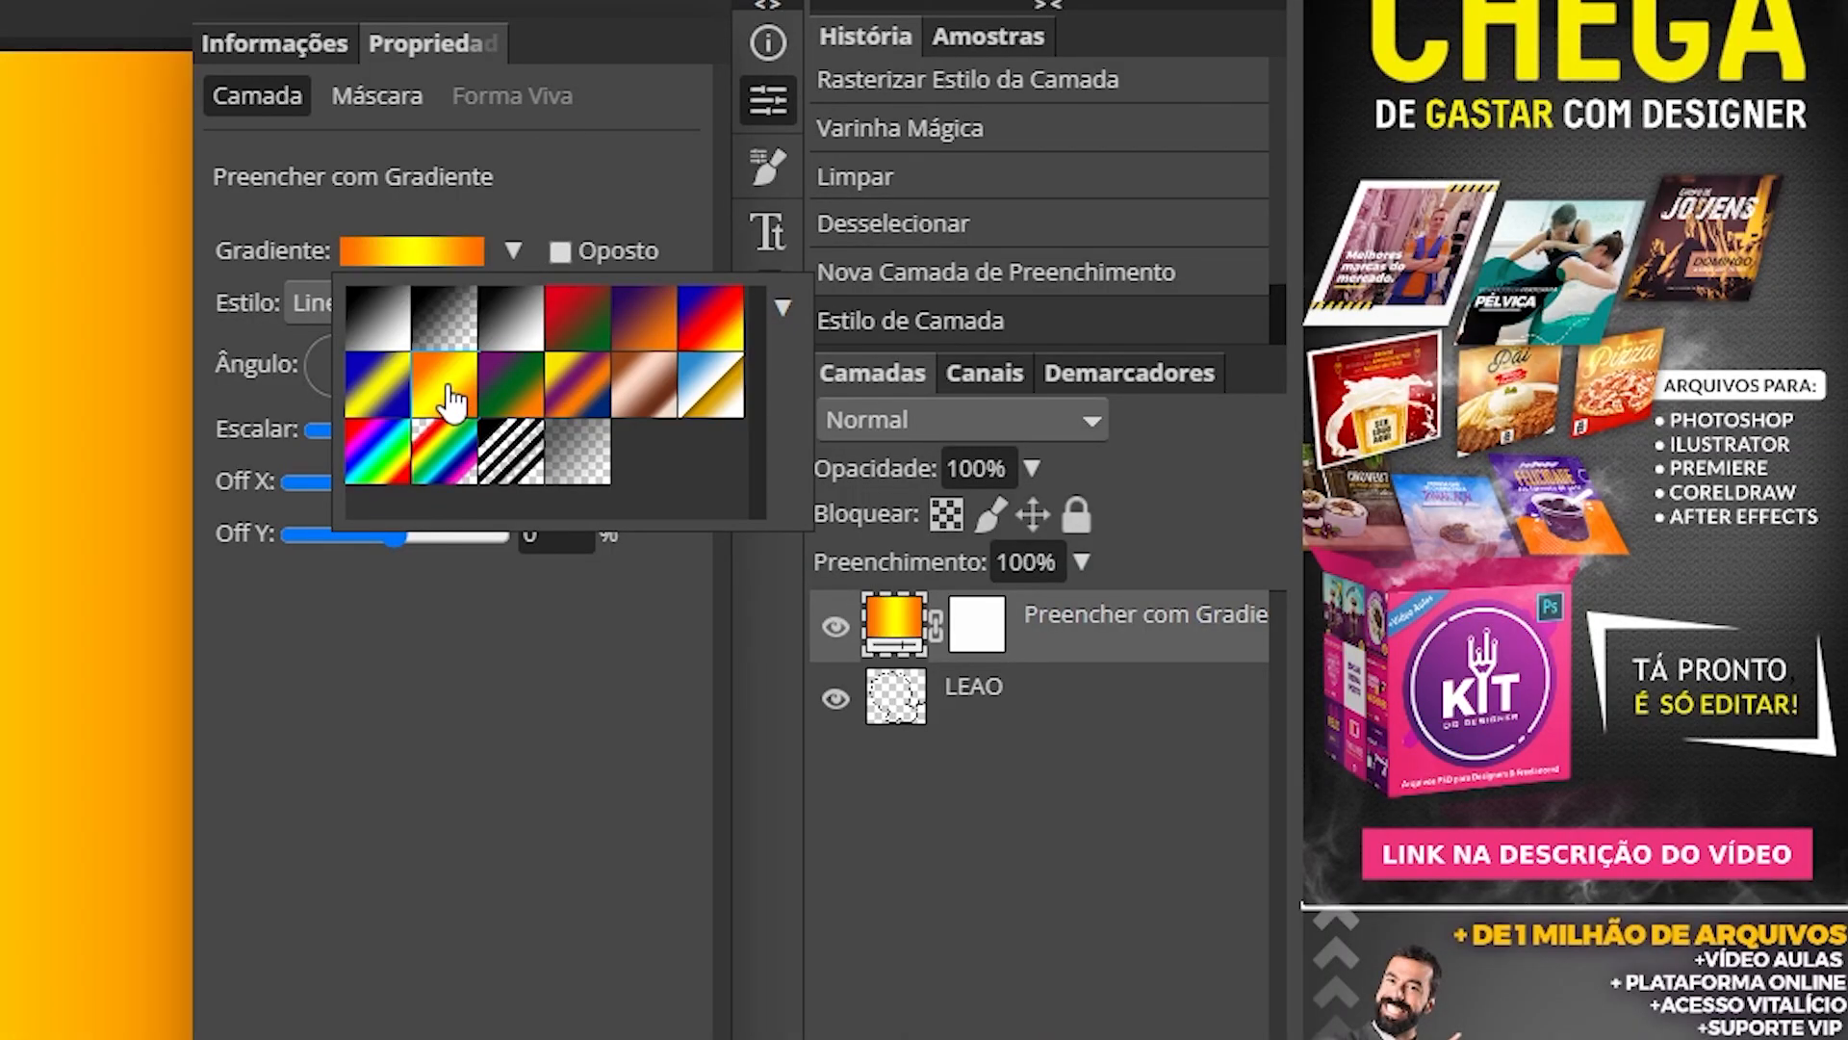
pyautogui.click(769, 102)
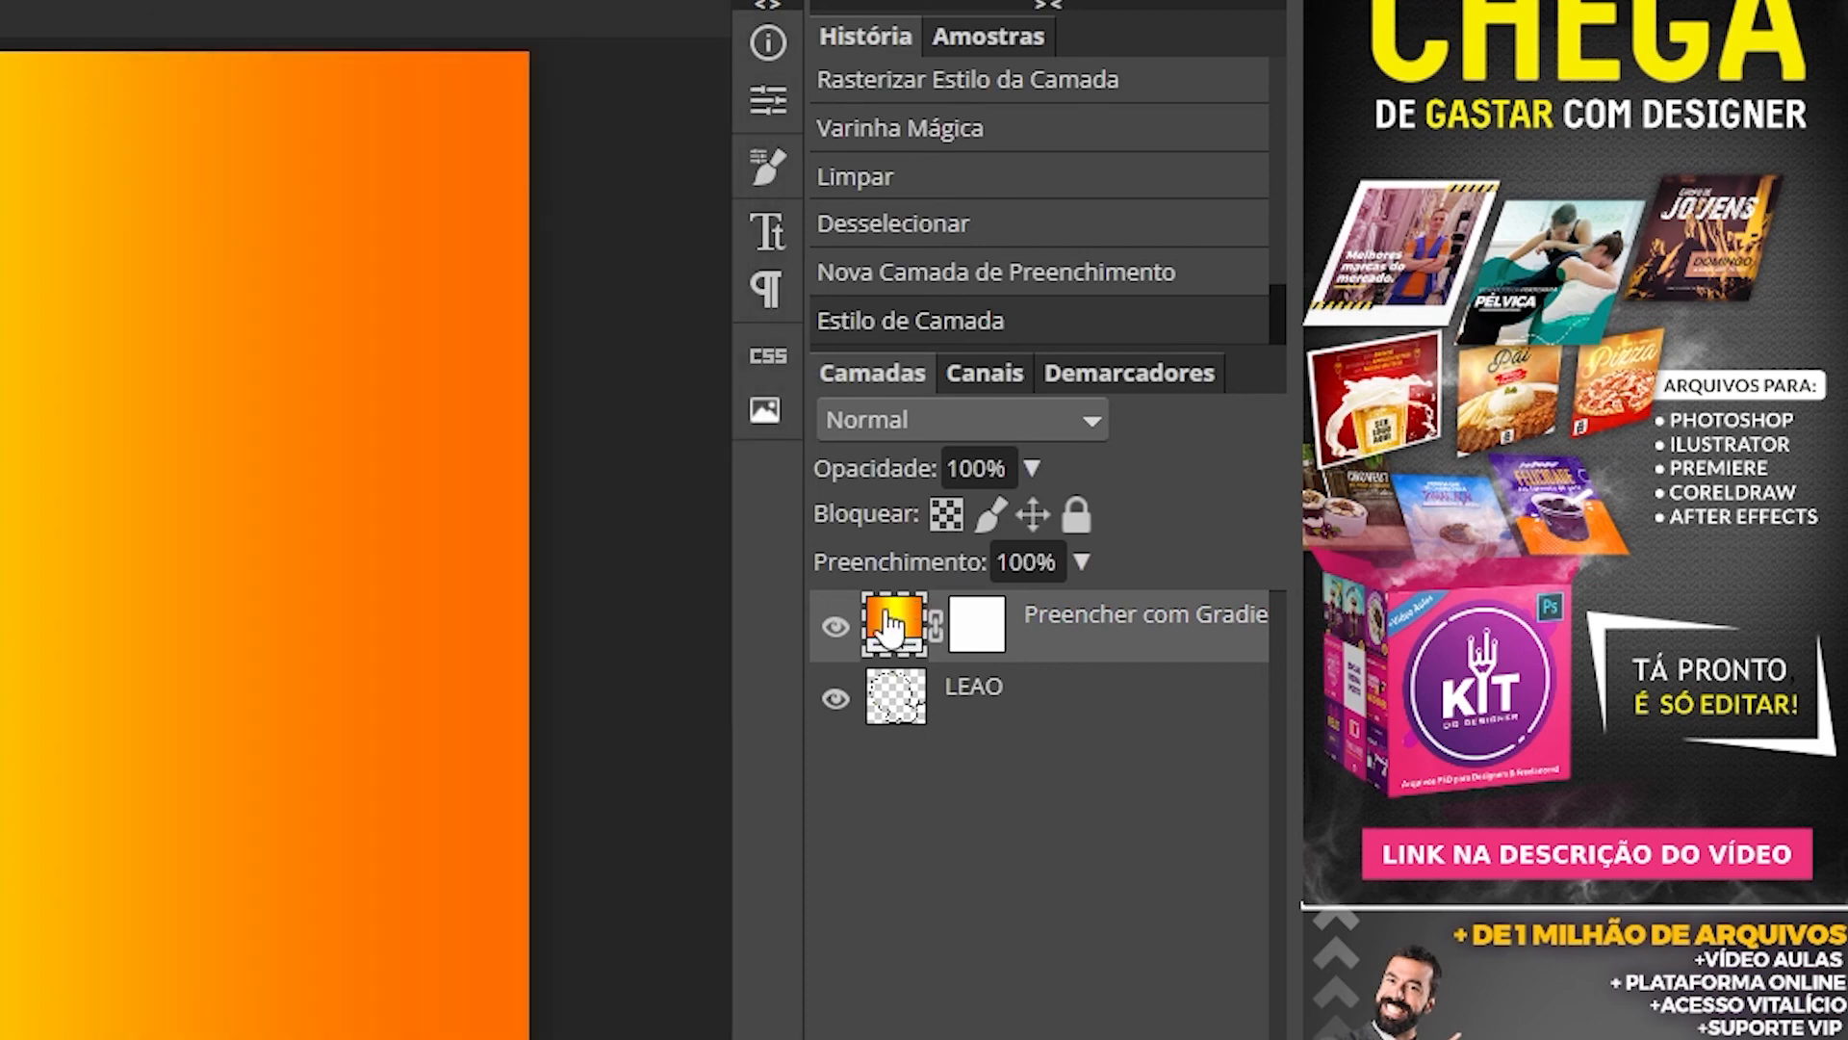
# Move the gradient fill layer below the LEAO layer, compare the outline with and without it, and leave the gradient hidden
pyautogui.moveTo(1100, 633); pyautogui.dragTo(1086, 761)
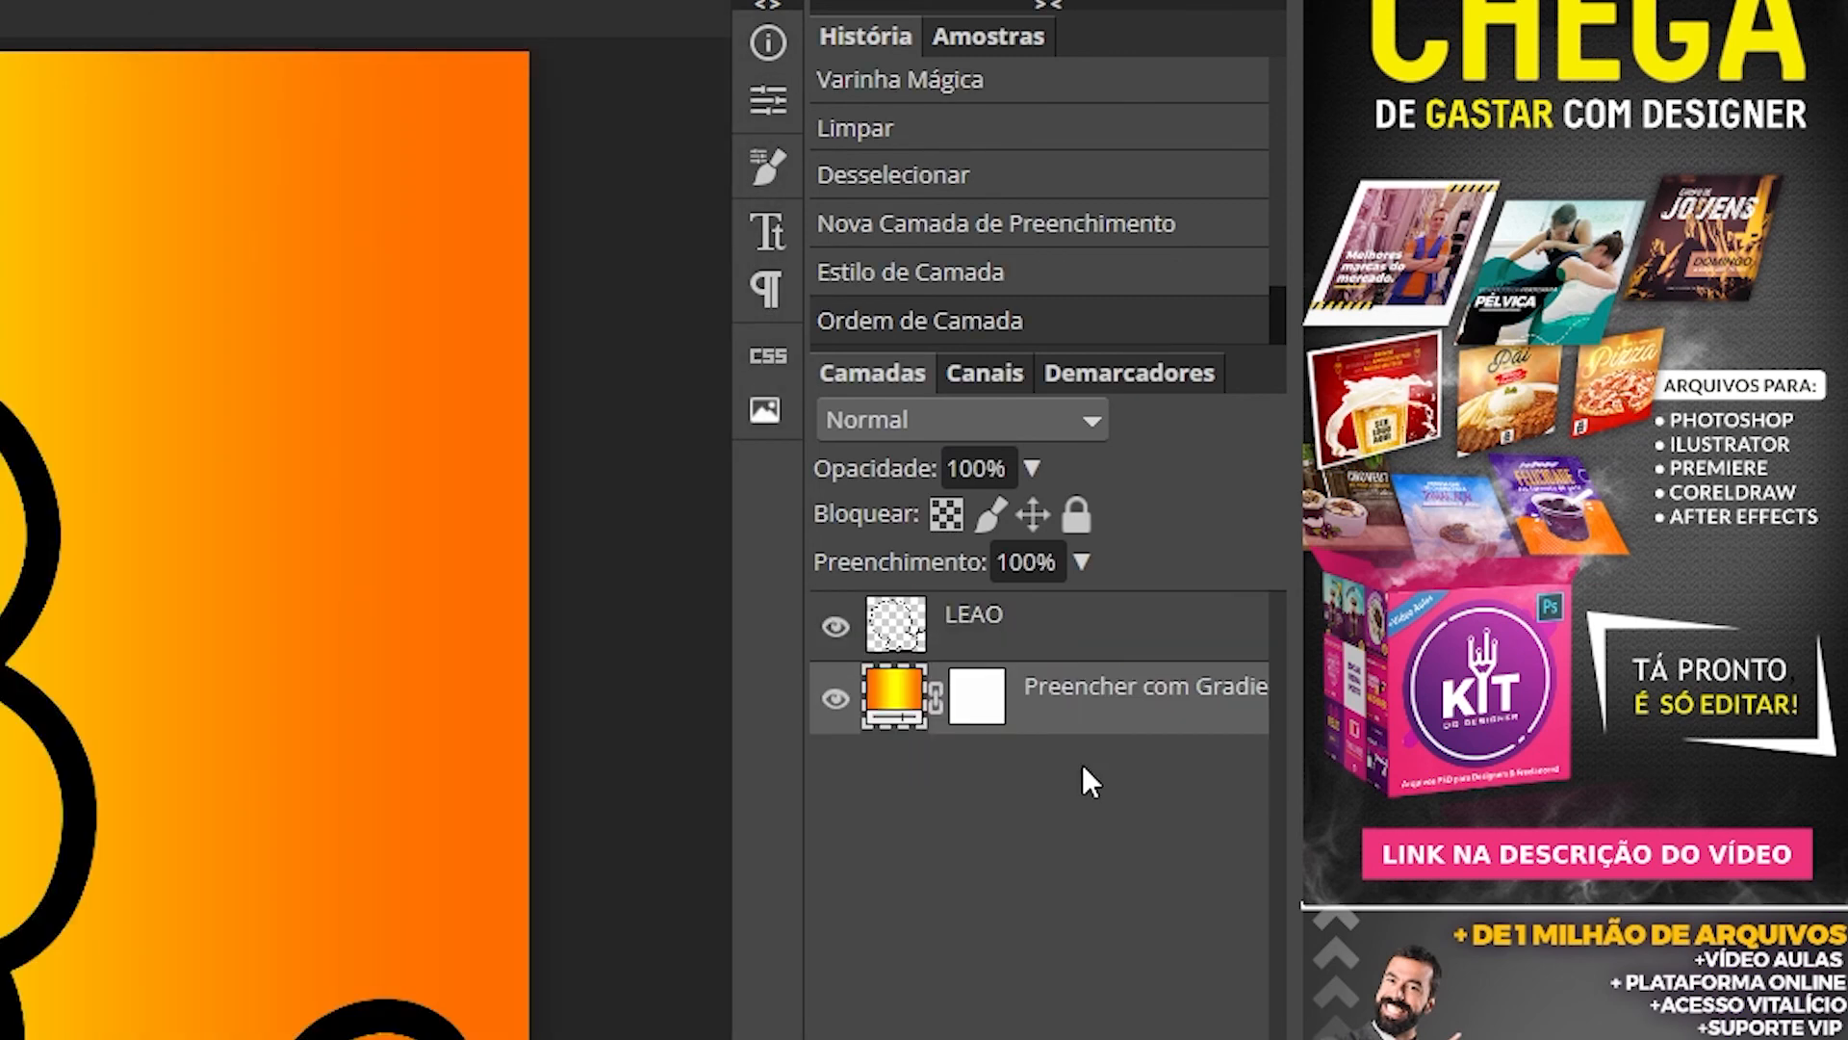
pyautogui.click(836, 699)
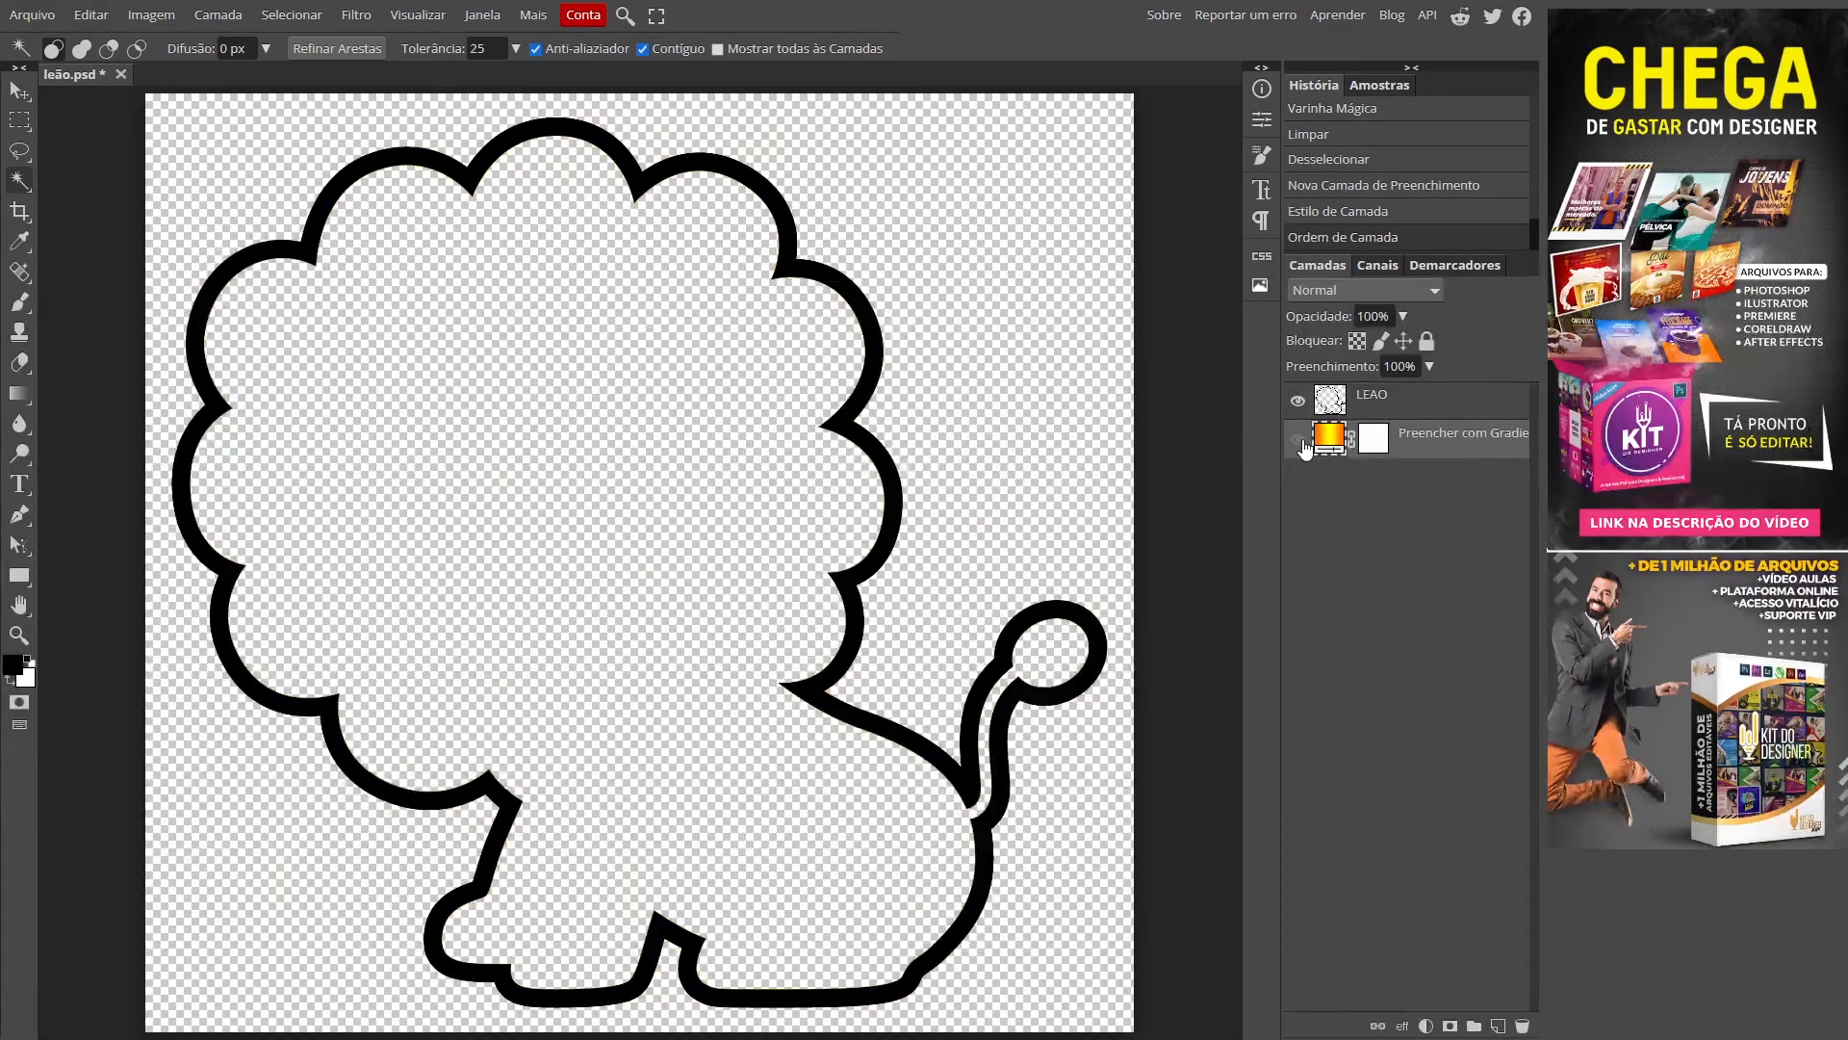
pyautogui.click(1299, 440)
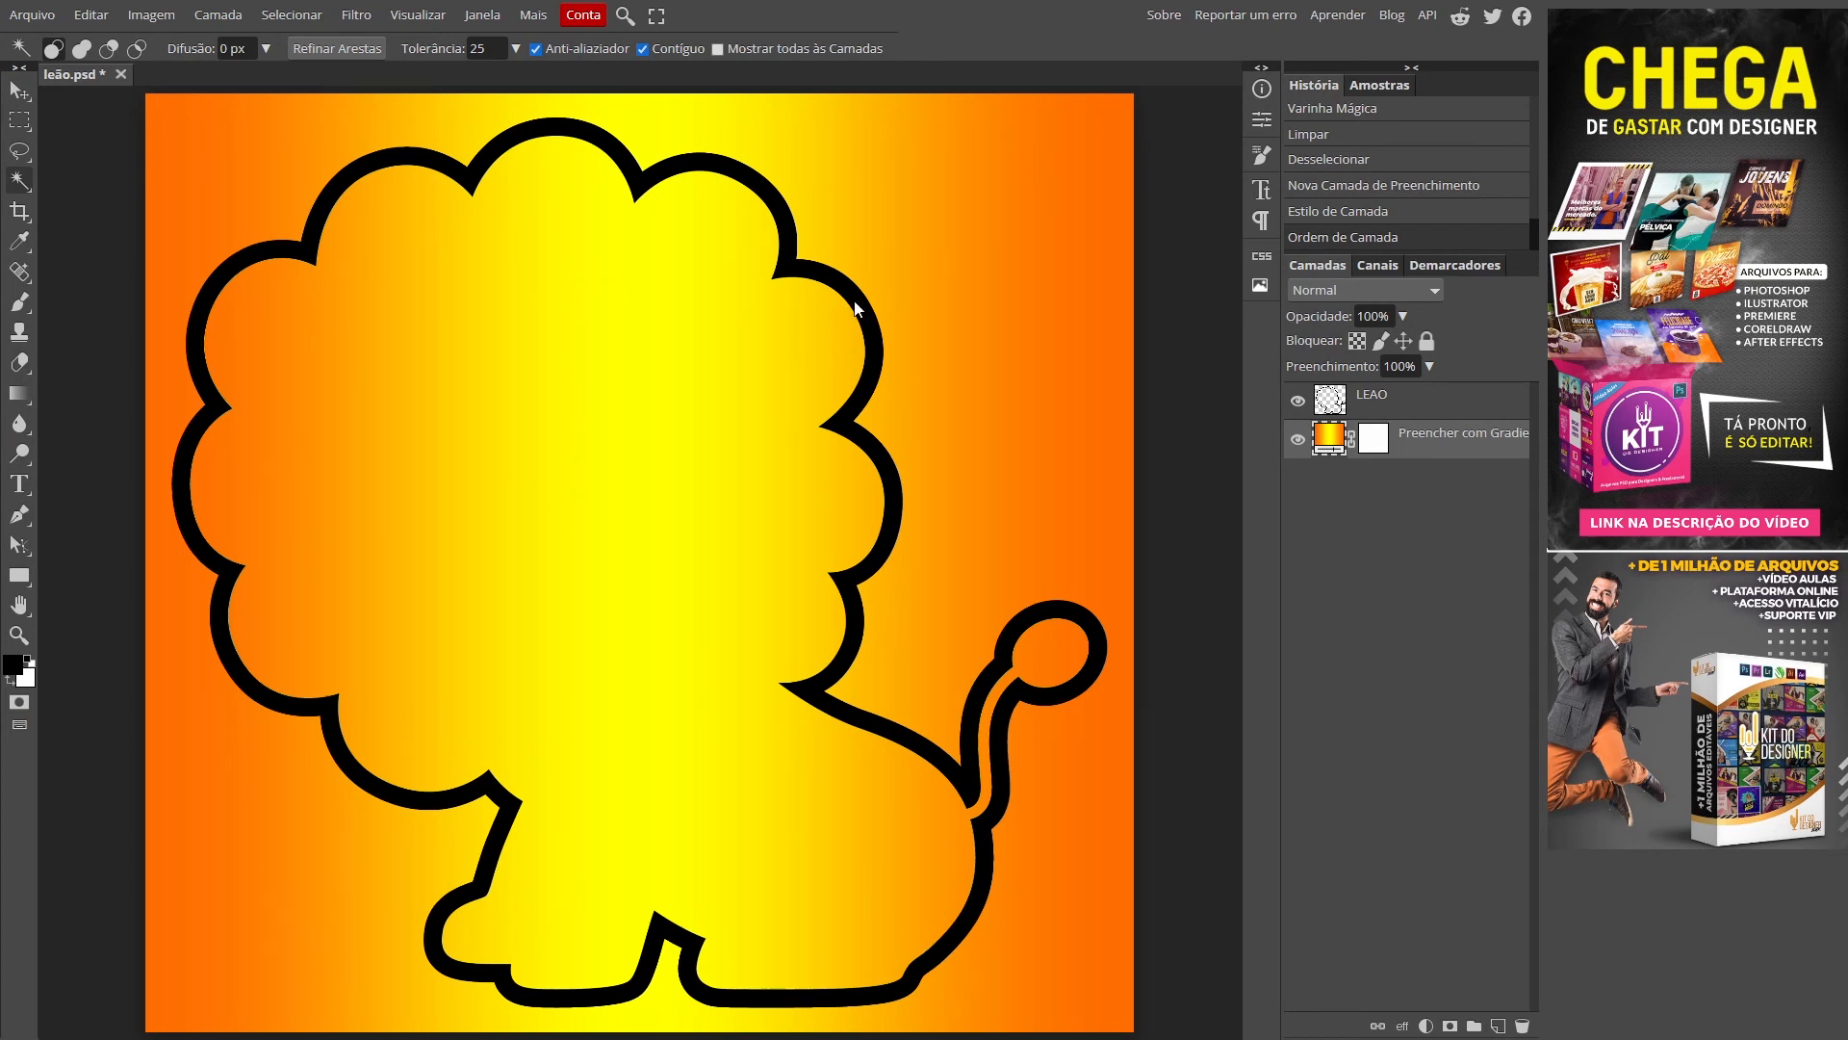
pyautogui.click(1299, 440)
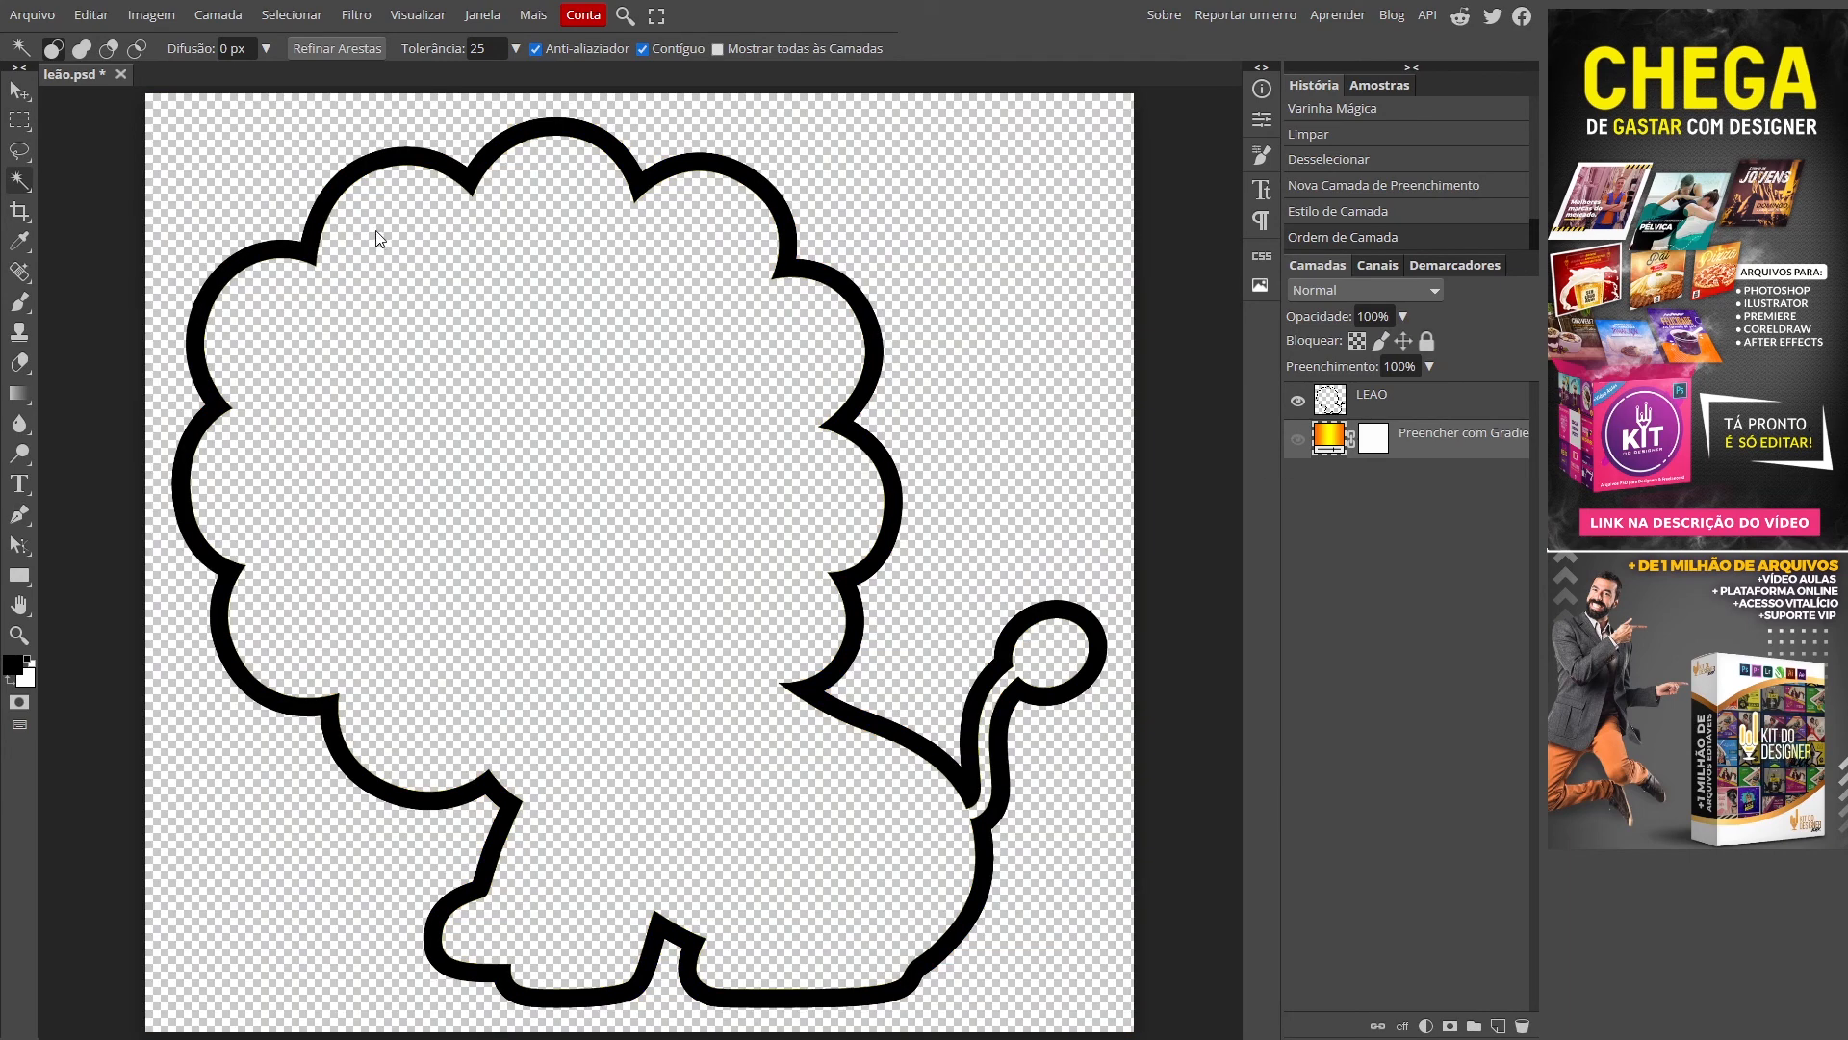
# Preview the lion outline as a JPG export and close the export settings without saving
pyautogui.click(48, 15)
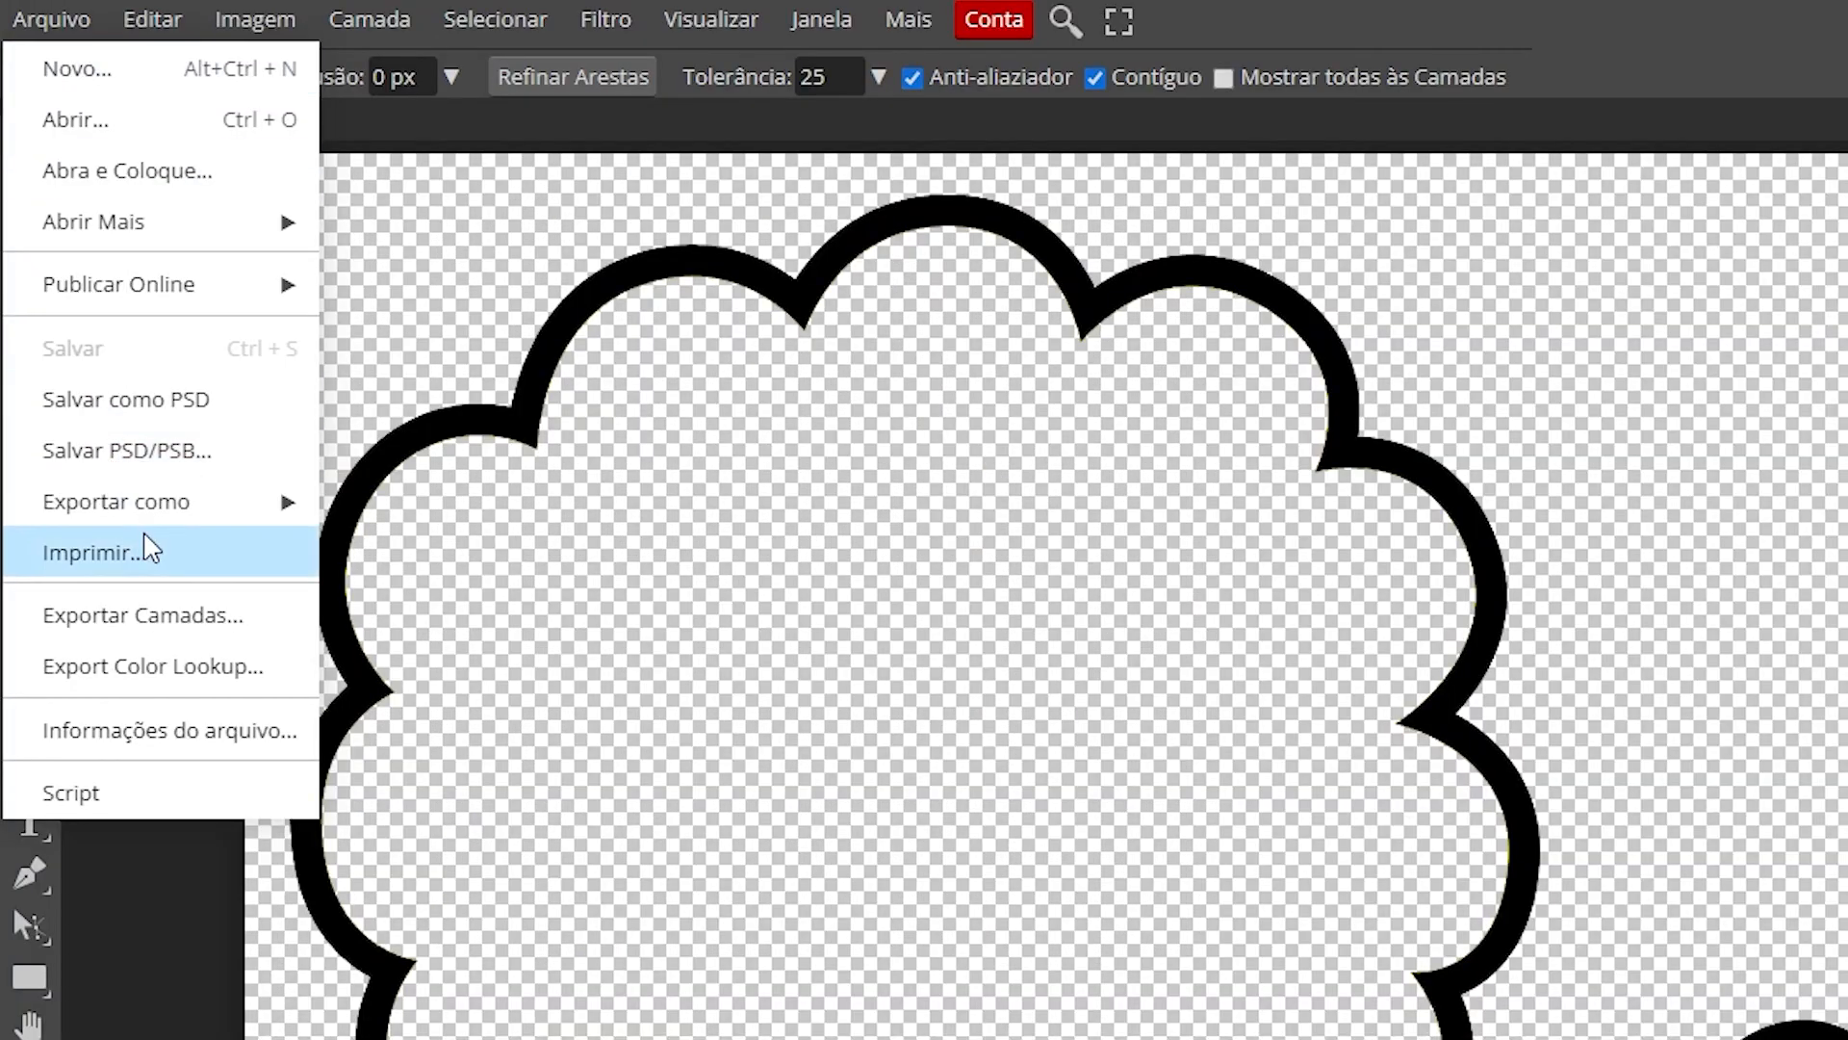
pyautogui.moveTo(99, 298)
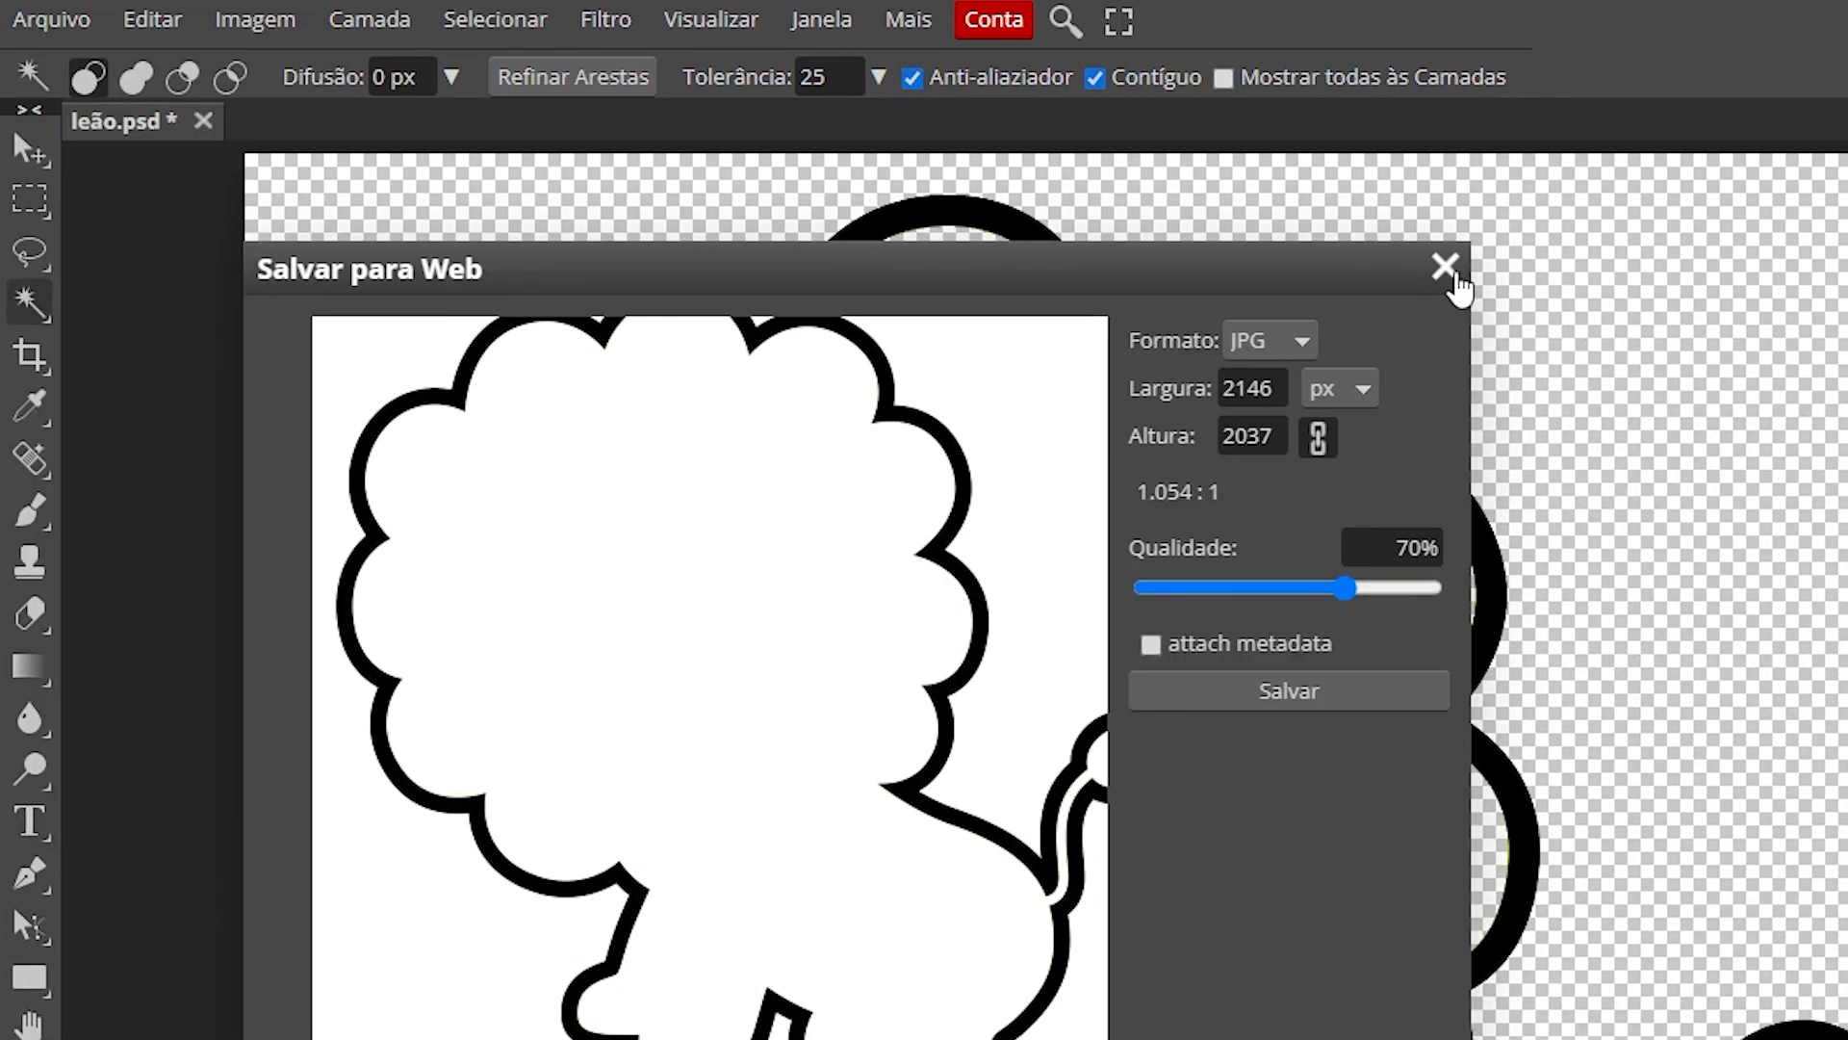
pyautogui.click(1445, 267)
# Open the SVG export settings for the lion outline and examine its edges in the preview
pyautogui.click(51, 20)
pyautogui.moveTo(163, 525)
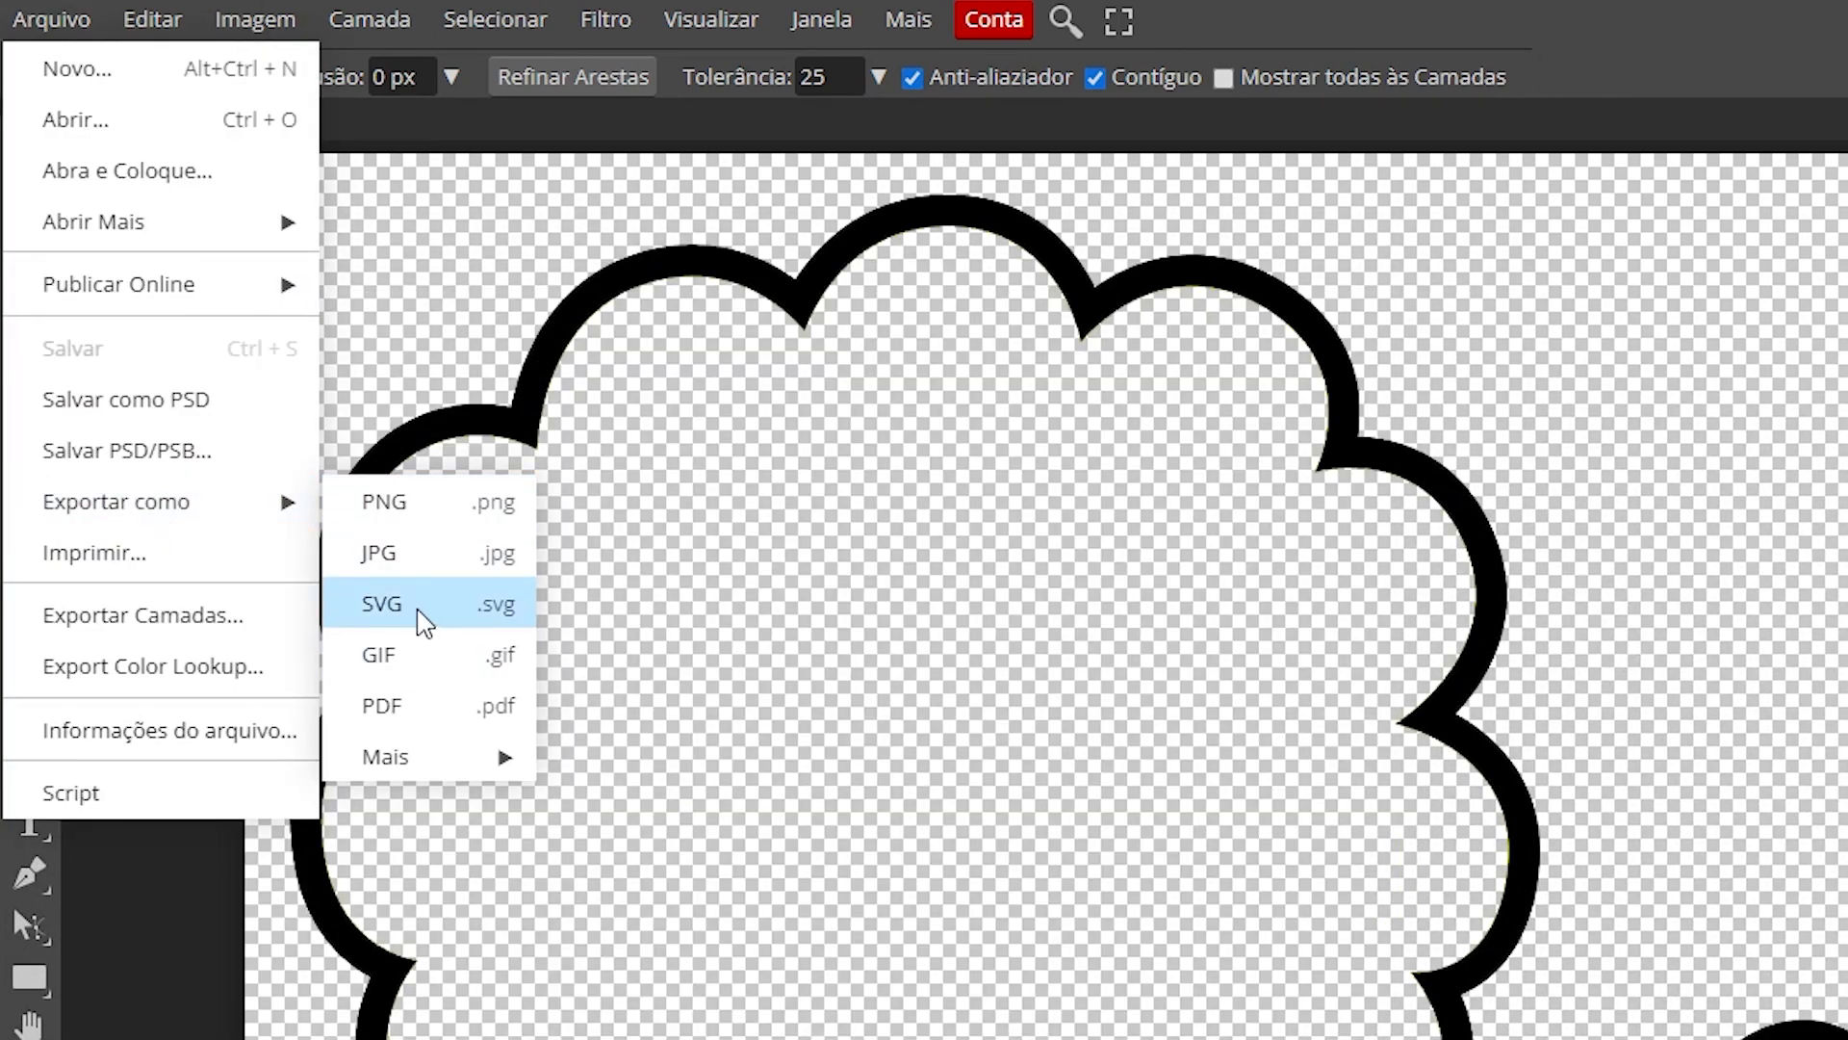
pyautogui.click(385, 604)
pyautogui.scroll(-5, 823, 845)
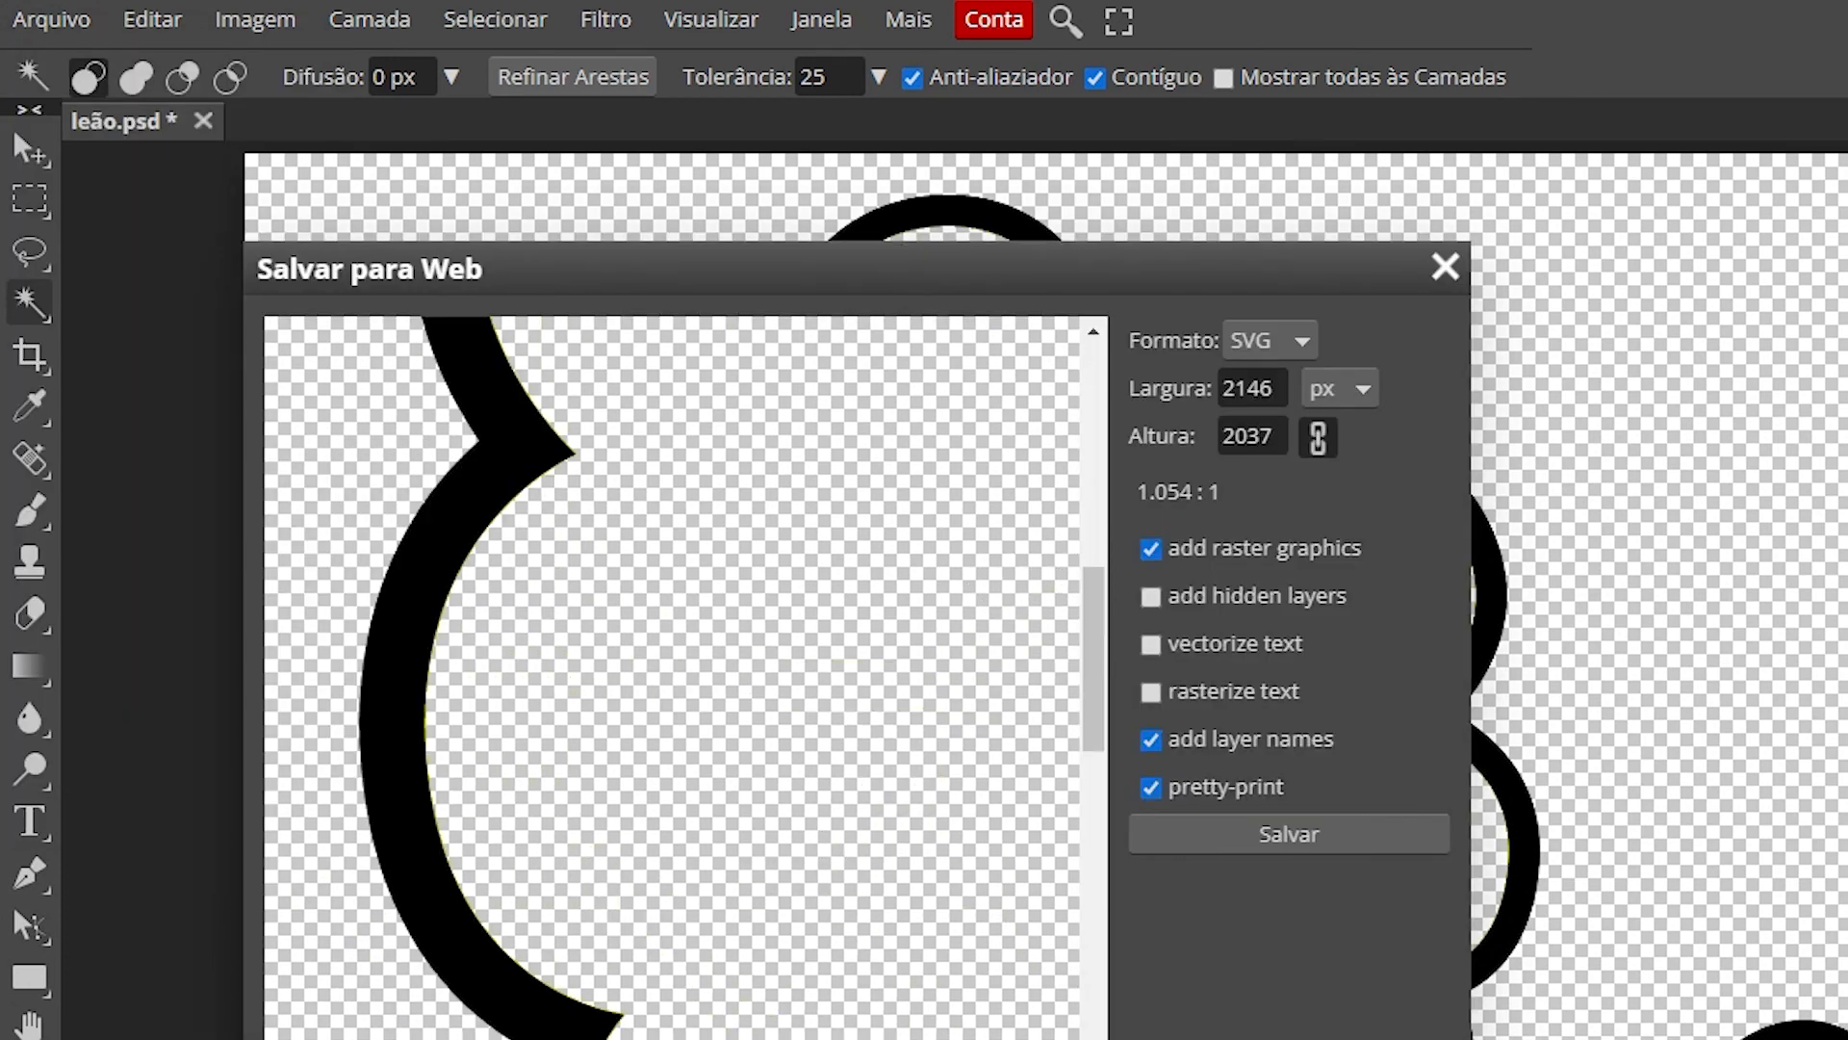
pyautogui.moveTo(385, 1039); pyautogui.dragTo(885, 1039)
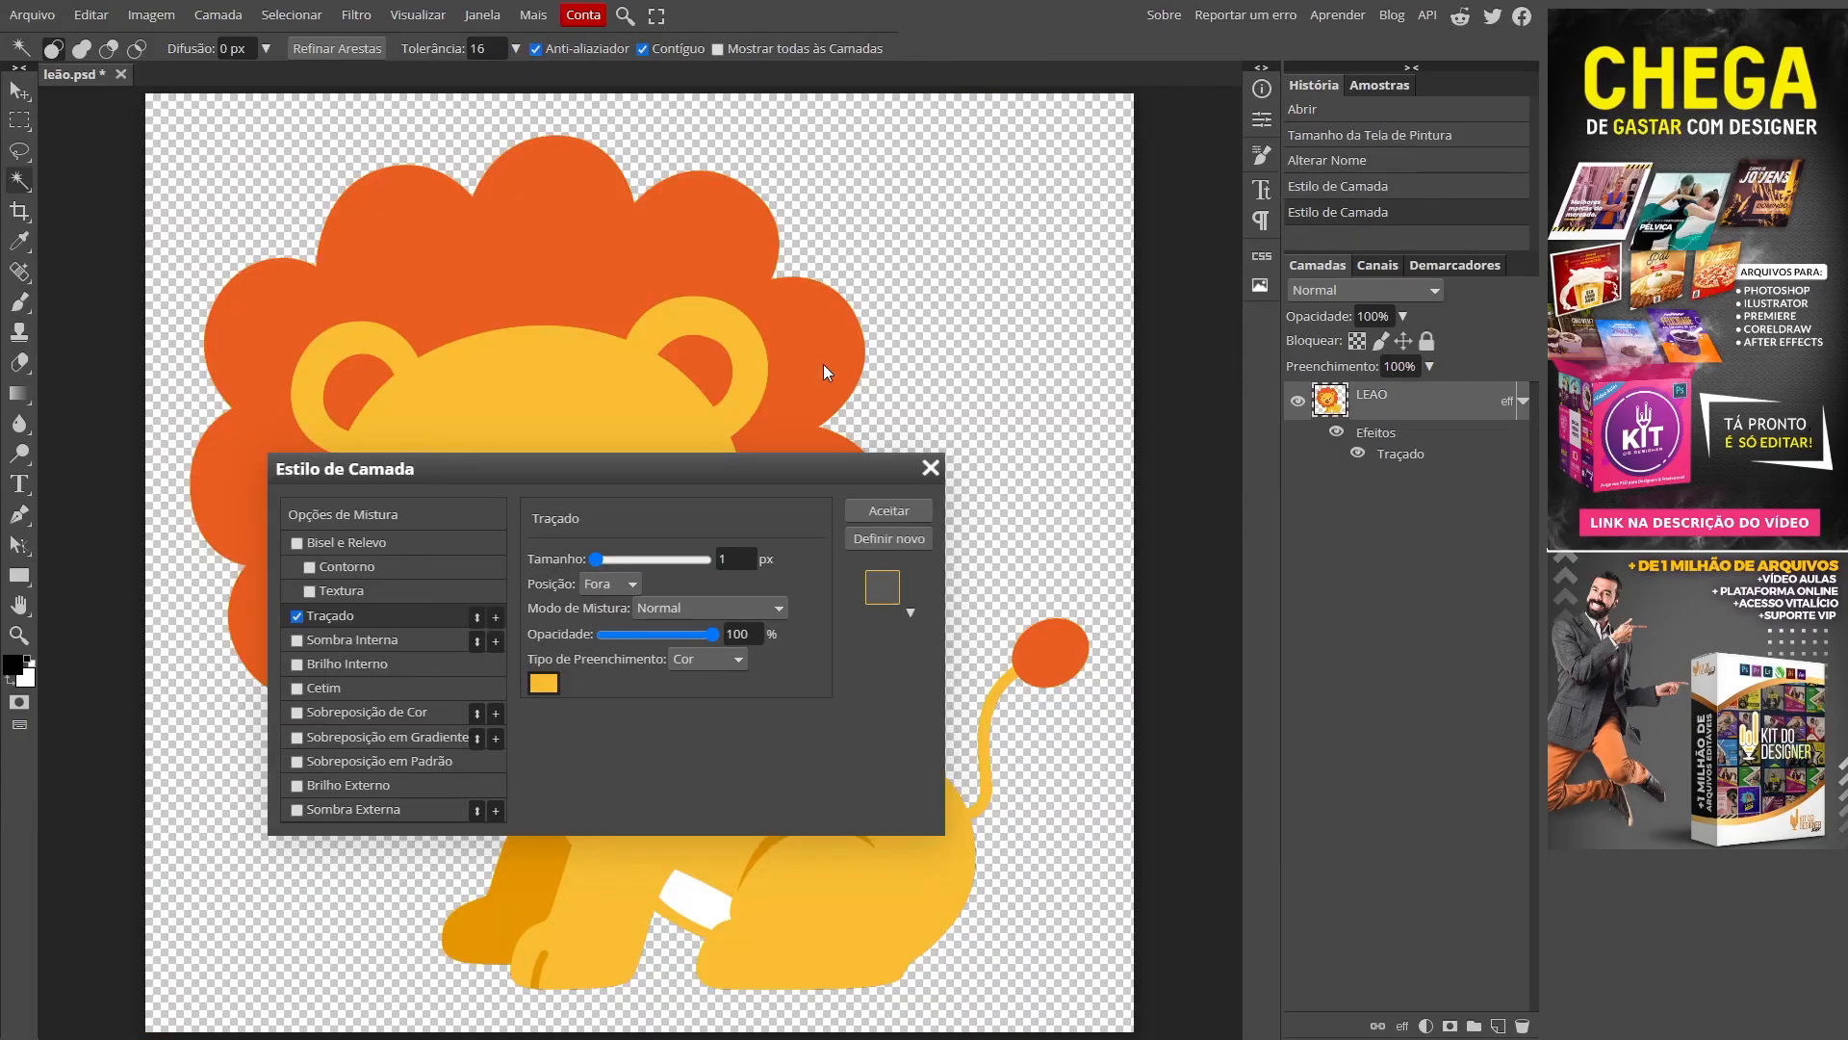
# Set the colour of the LEAO layer's Traçado effect to black (000000)
pyautogui.click(543, 683)
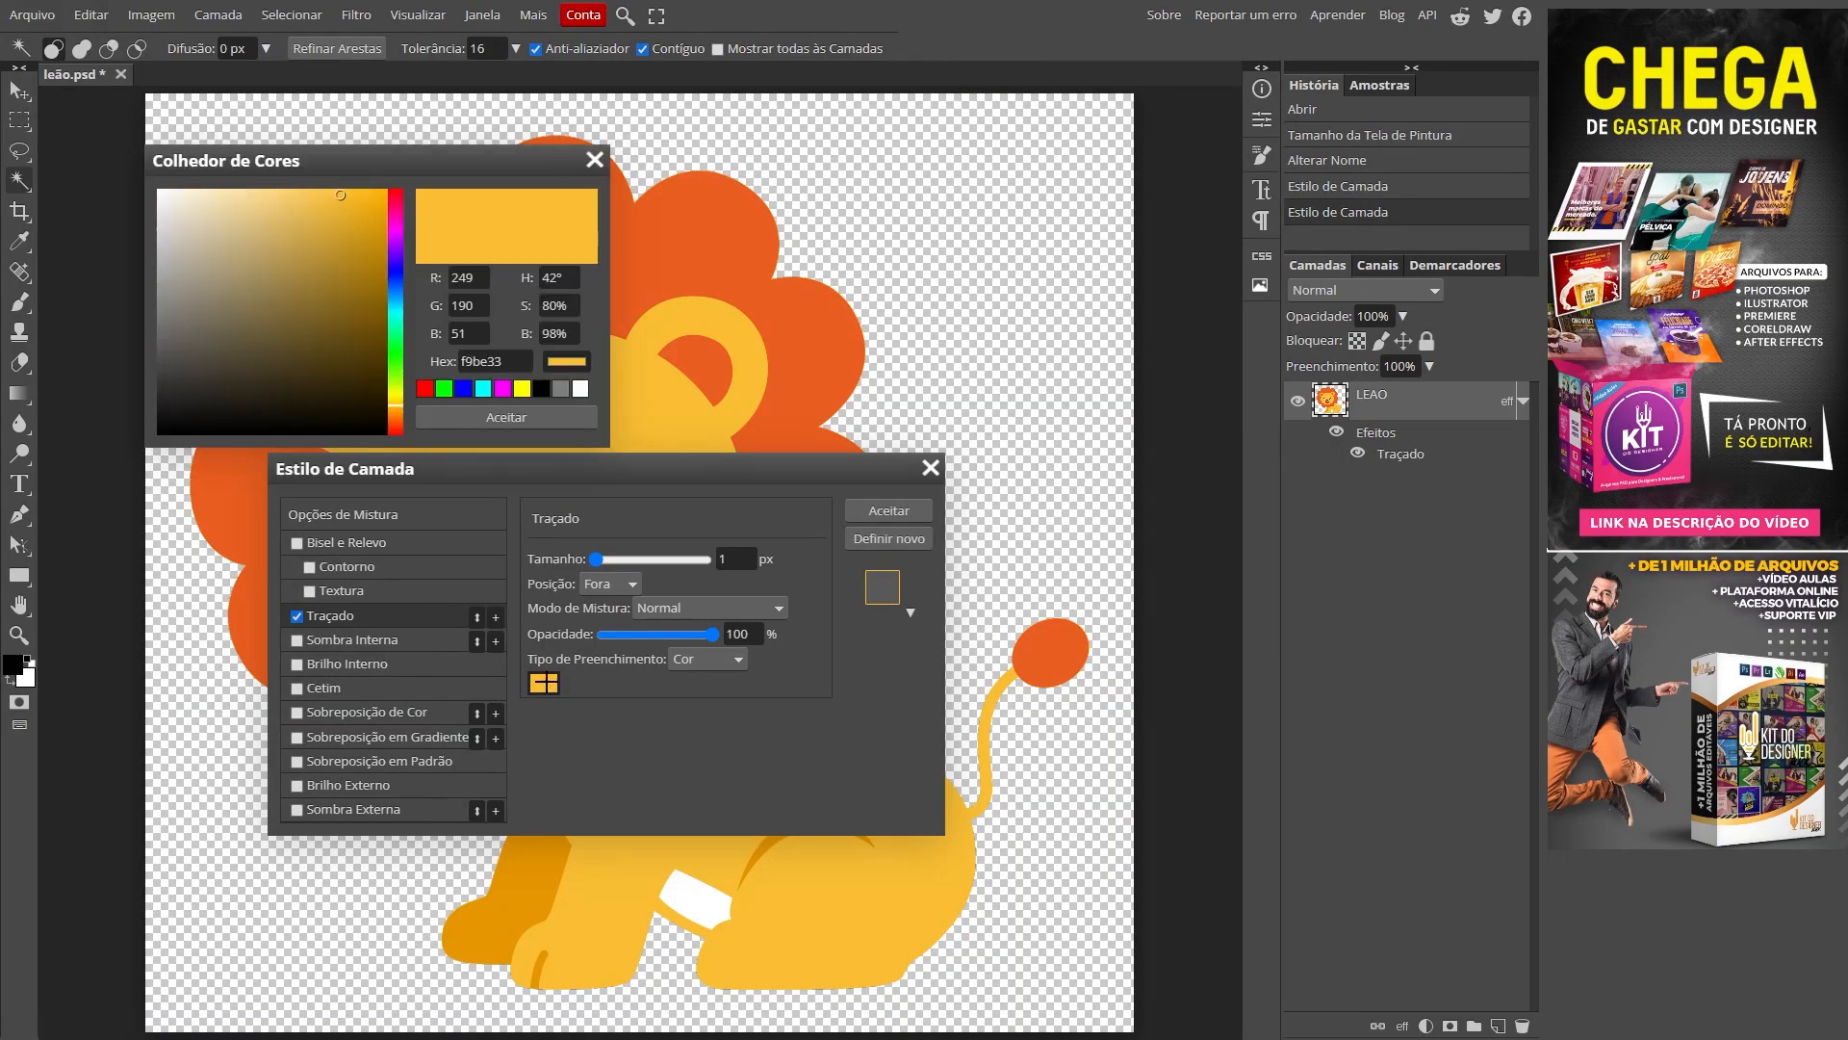
pyautogui.moveTo(285, 158); pyautogui.dragTo(539, 236)
pyautogui.click(418, 496)
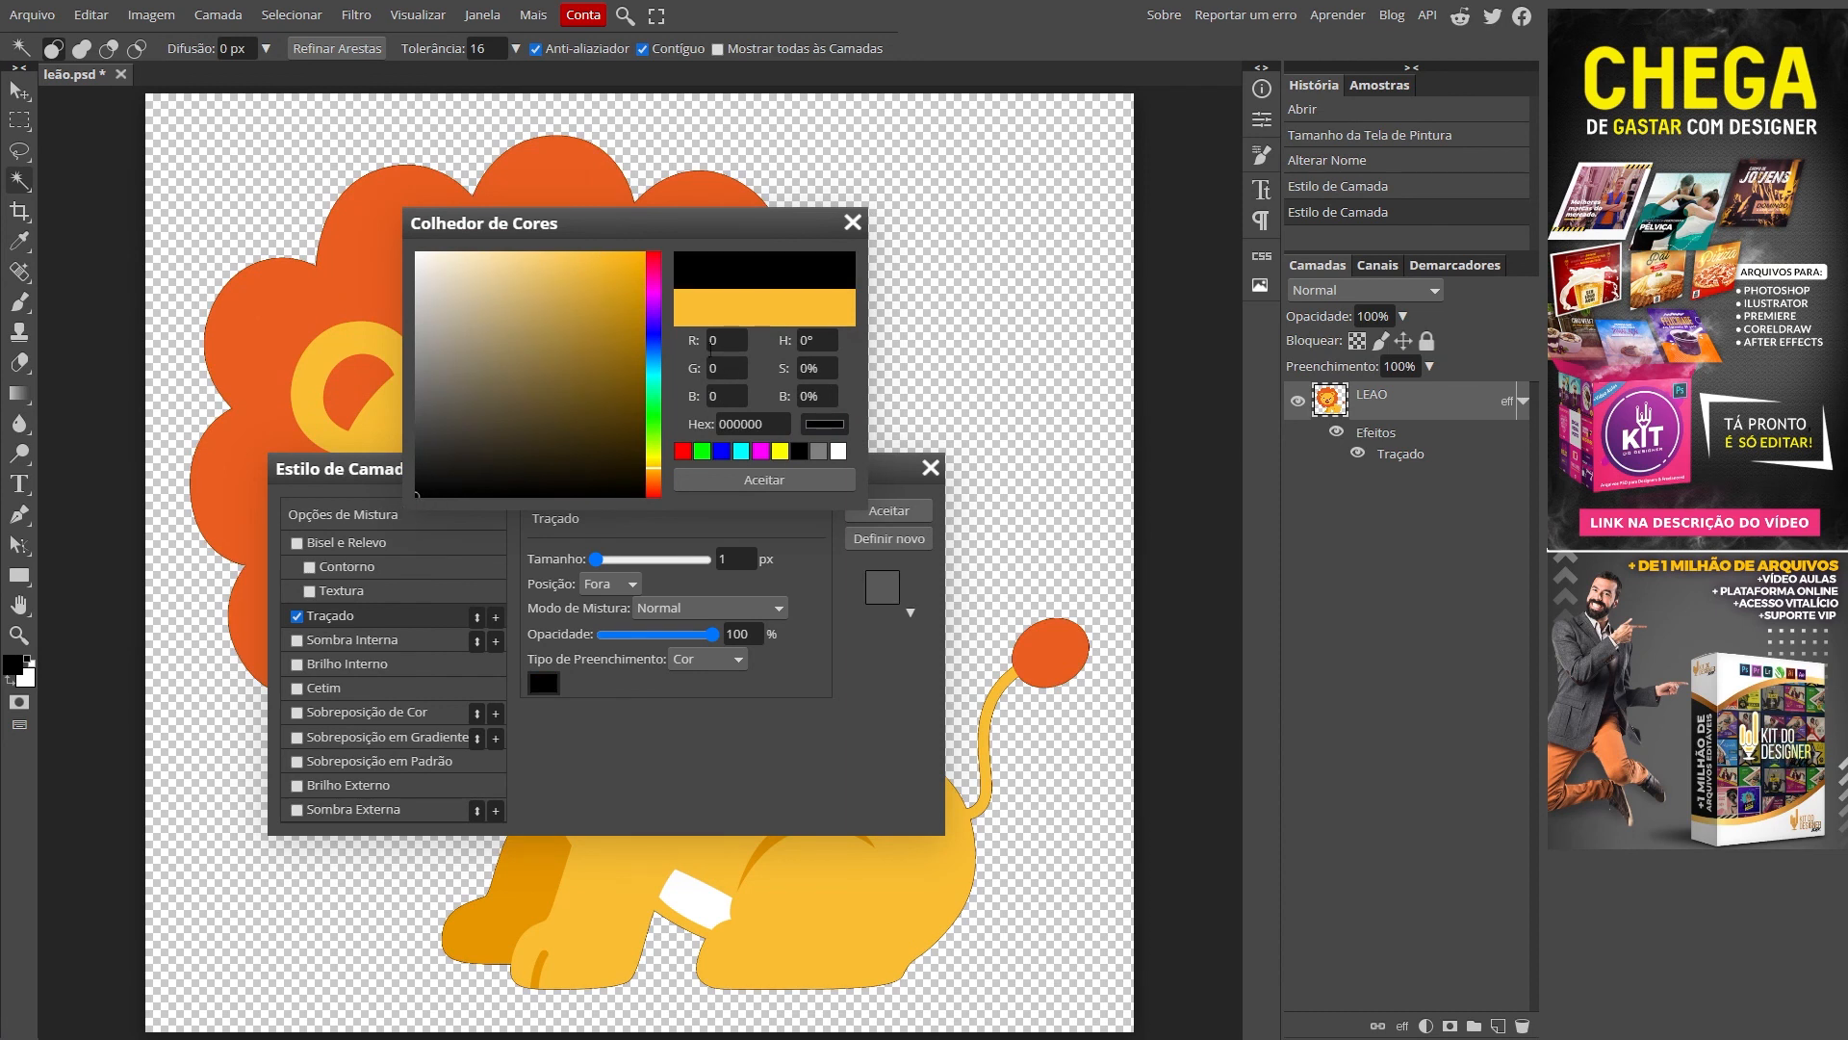
pyautogui.click(764, 479)
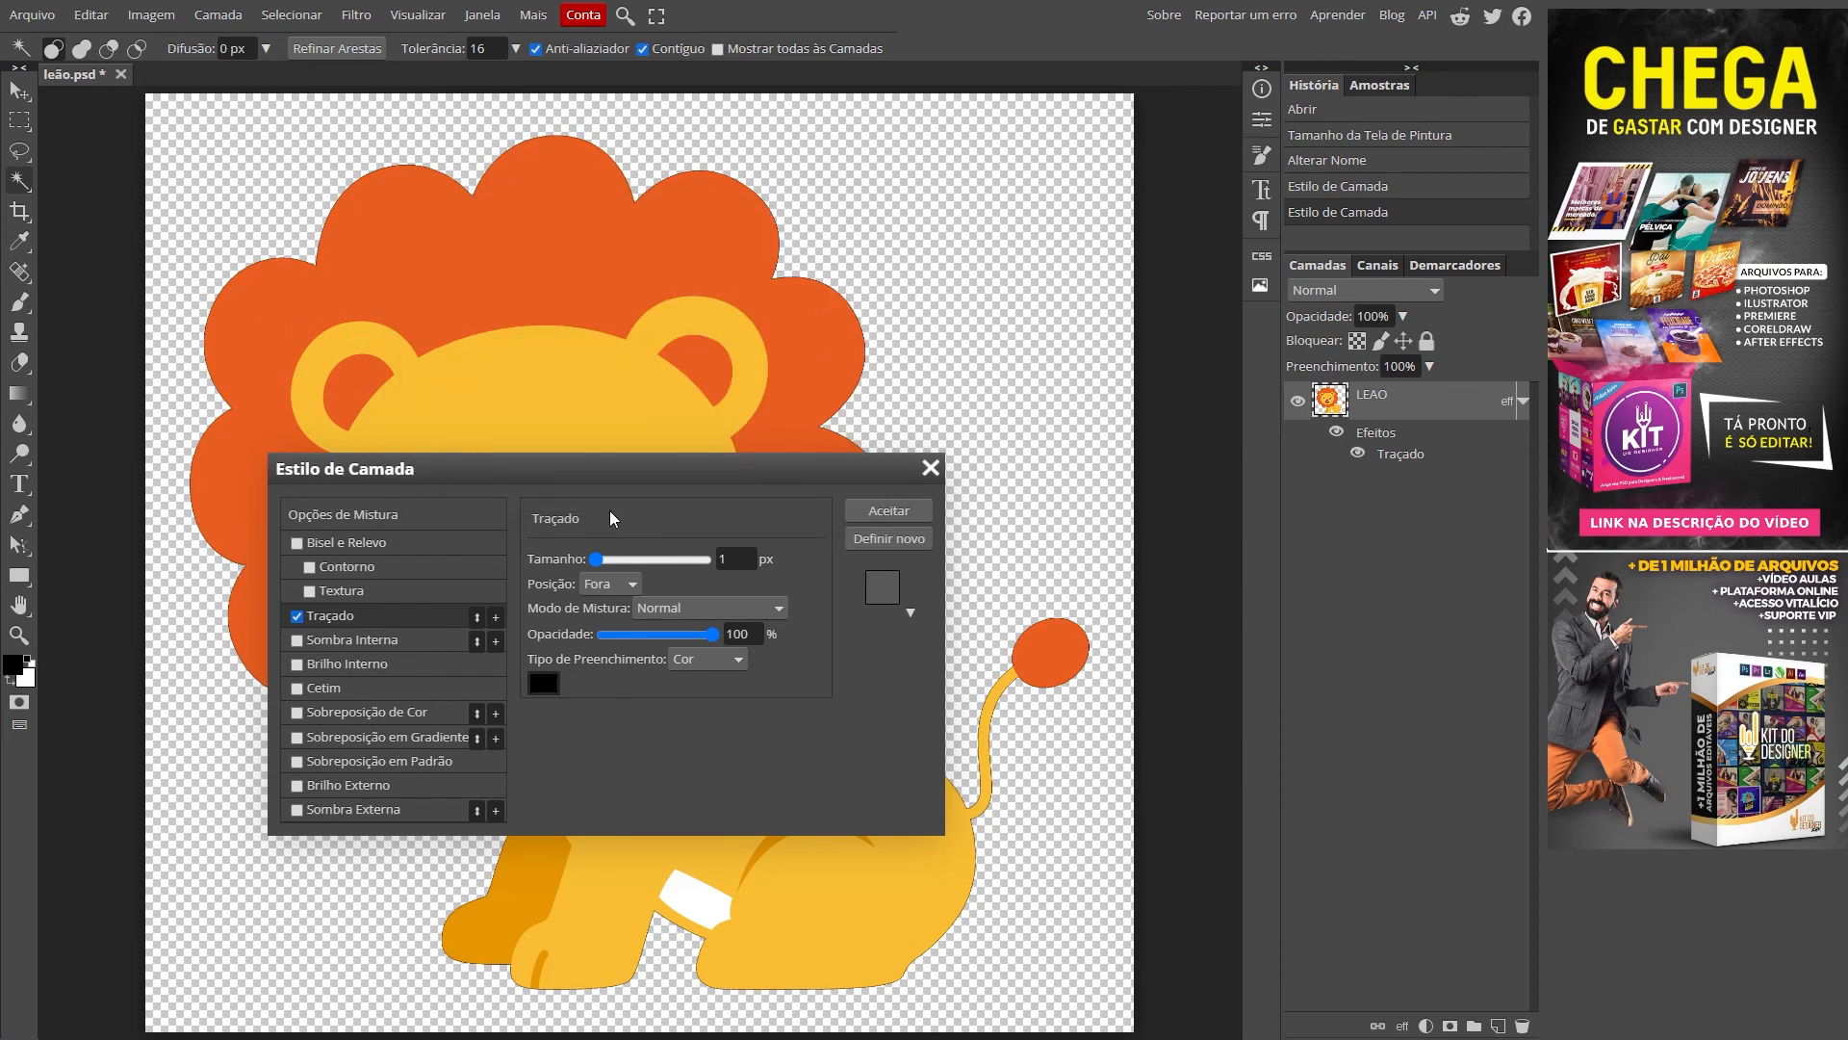
# Set the Traçado size to 40 px and try the Centro position on the lion's outline
pyautogui.moveTo(596, 559)
pyautogui.mouseDown()
pyautogui.moveTo(651, 564)
pyautogui.moveTo(621, 562)
pyautogui.mouseUp()
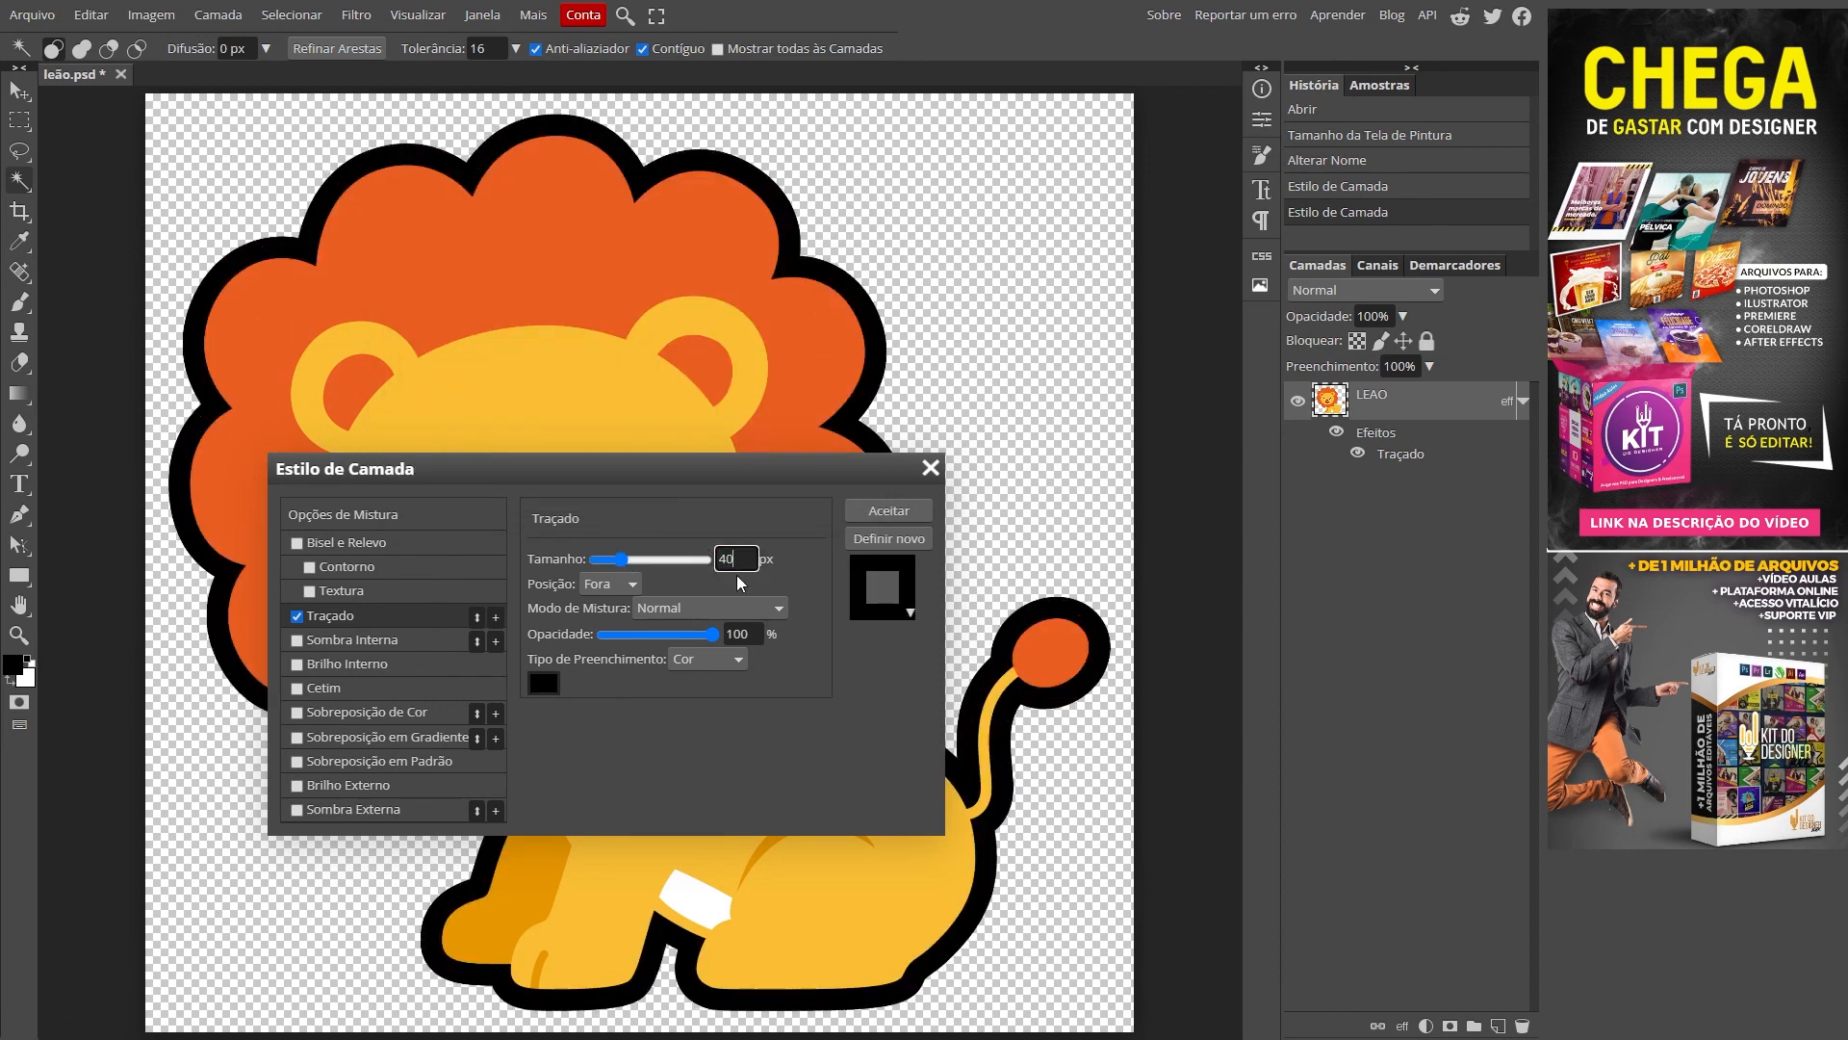
pyautogui.press('Return')
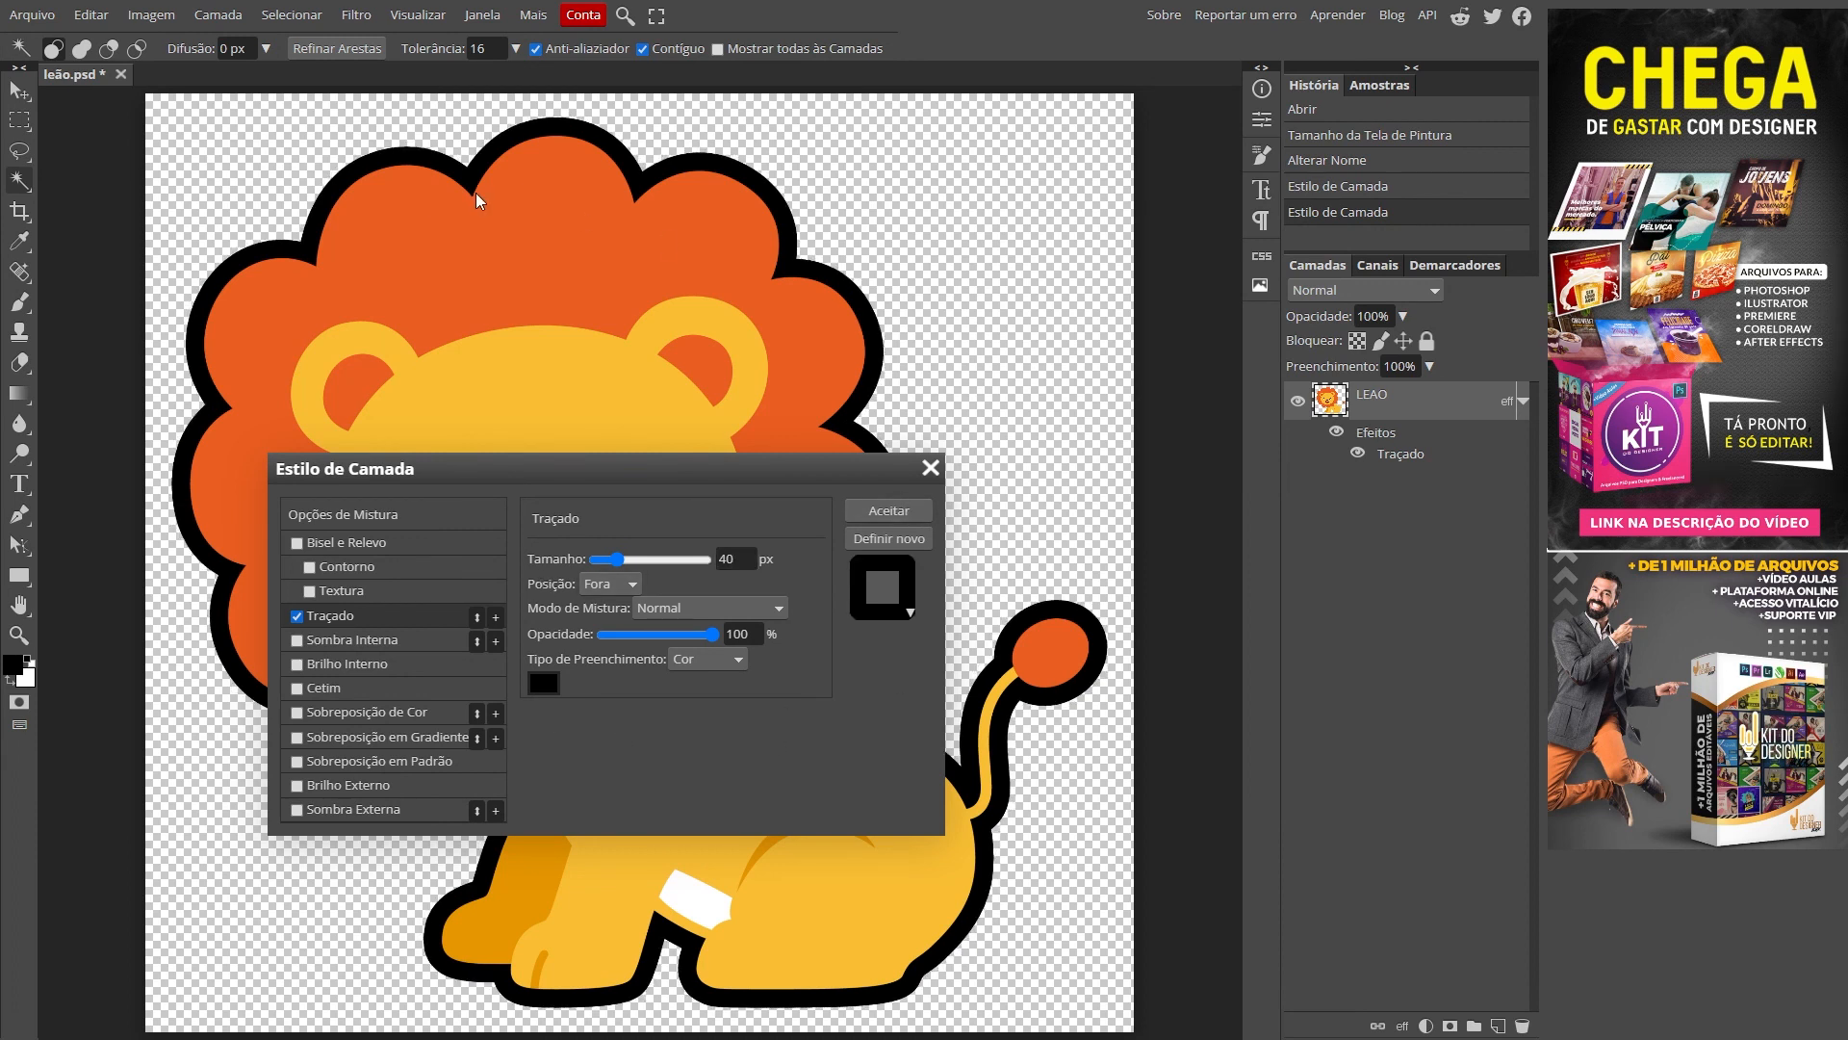
pyautogui.click(620, 585)
pyautogui.click(626, 627)
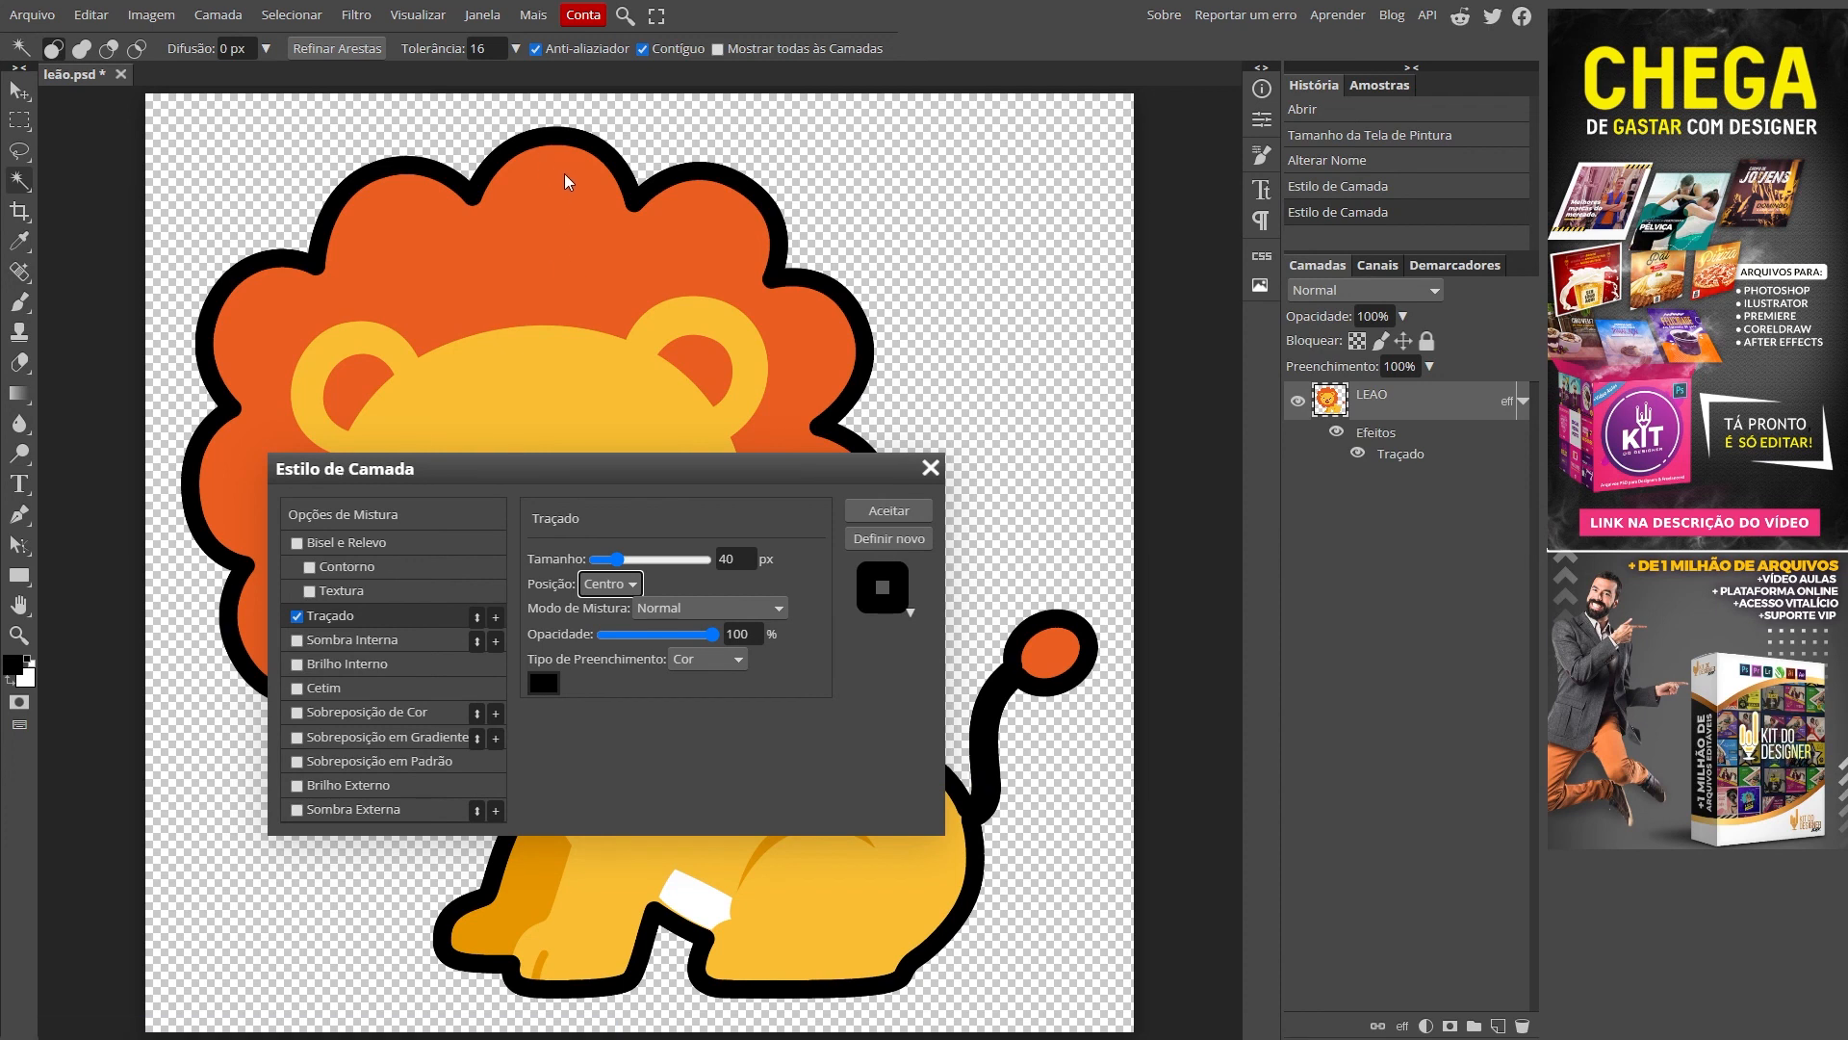
pyautogui.press('Return')
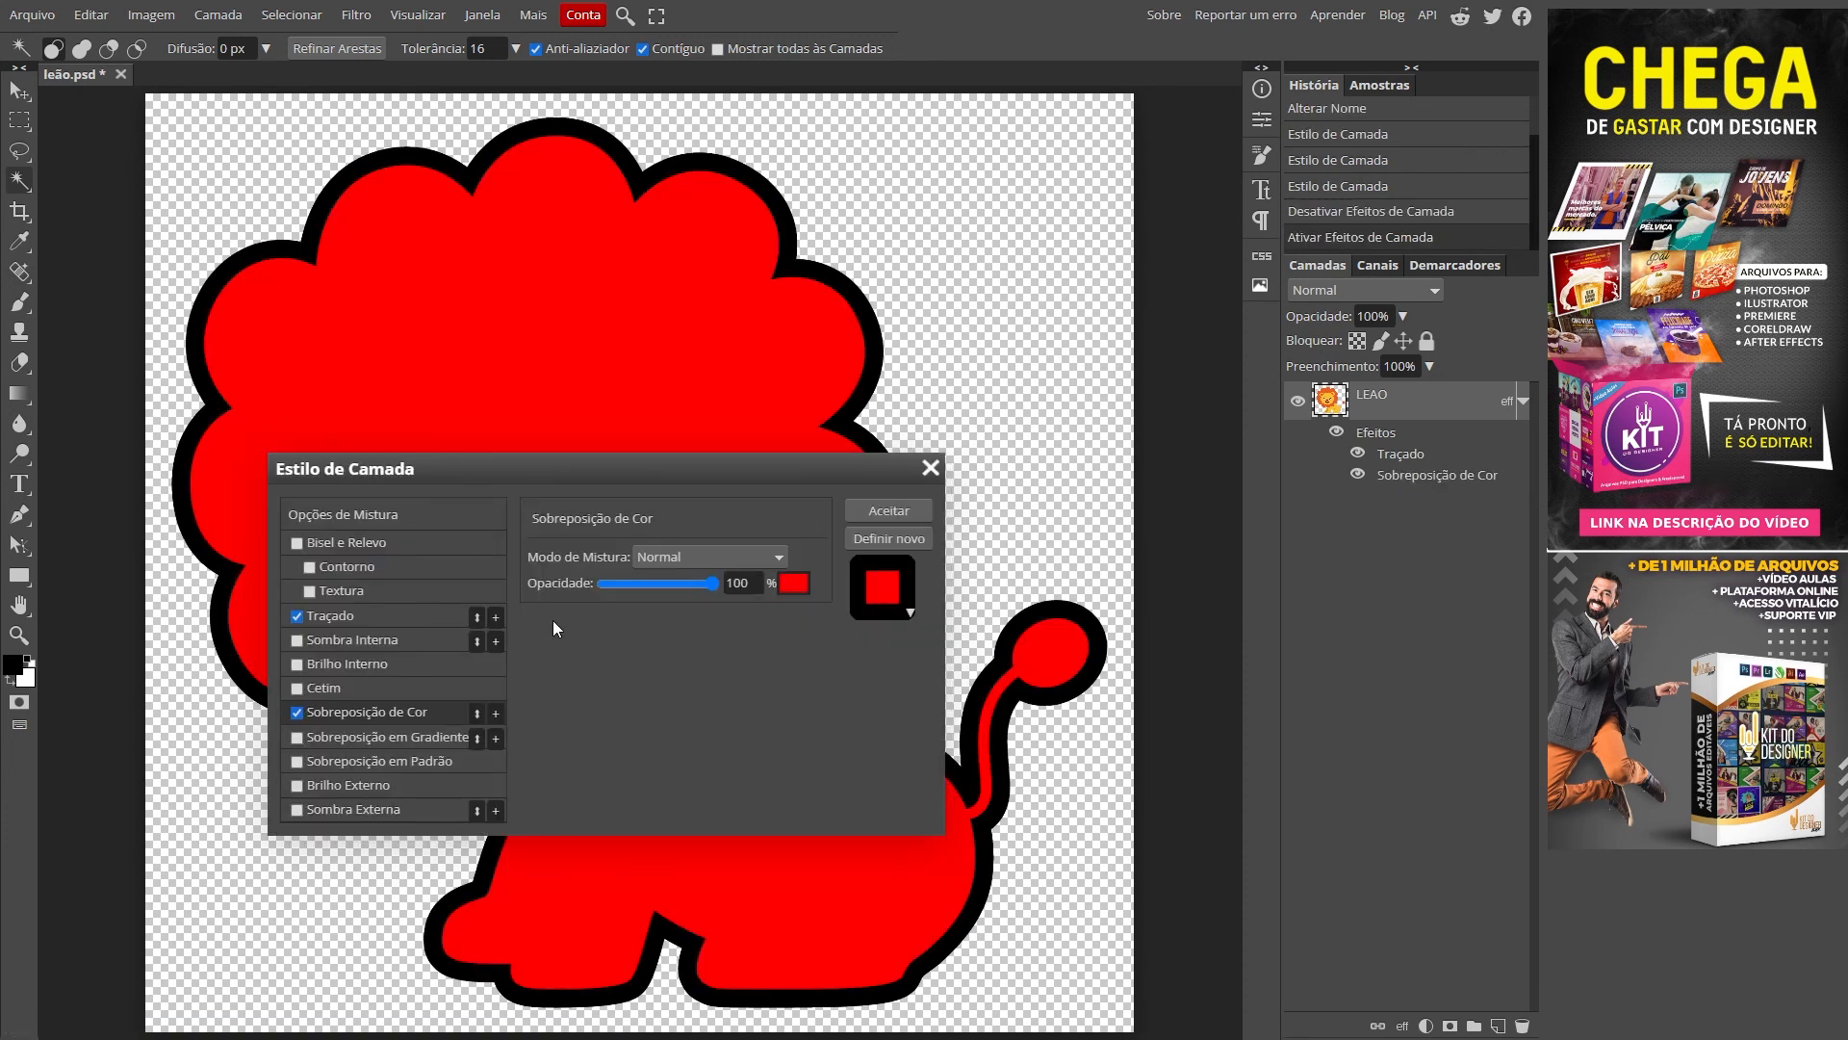
# Change the lion's Sobreposição de Cor from red to yellow
pyautogui.click(792, 583)
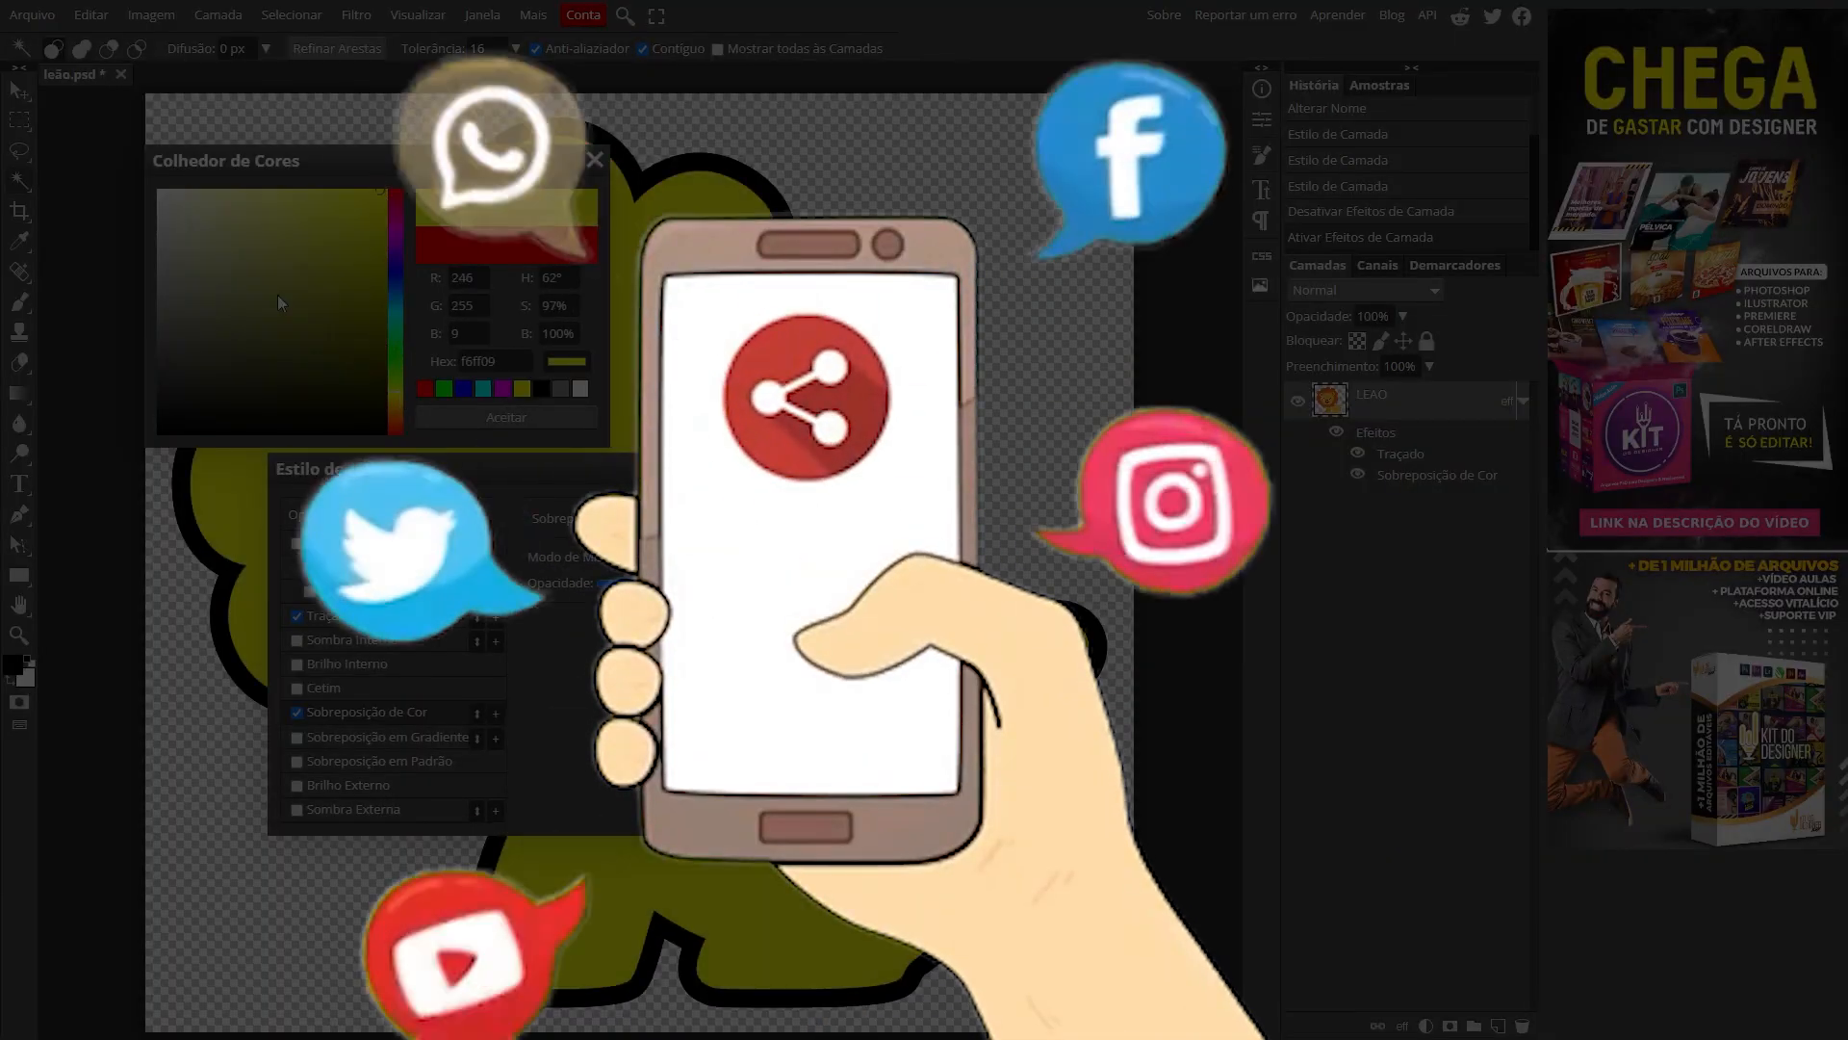